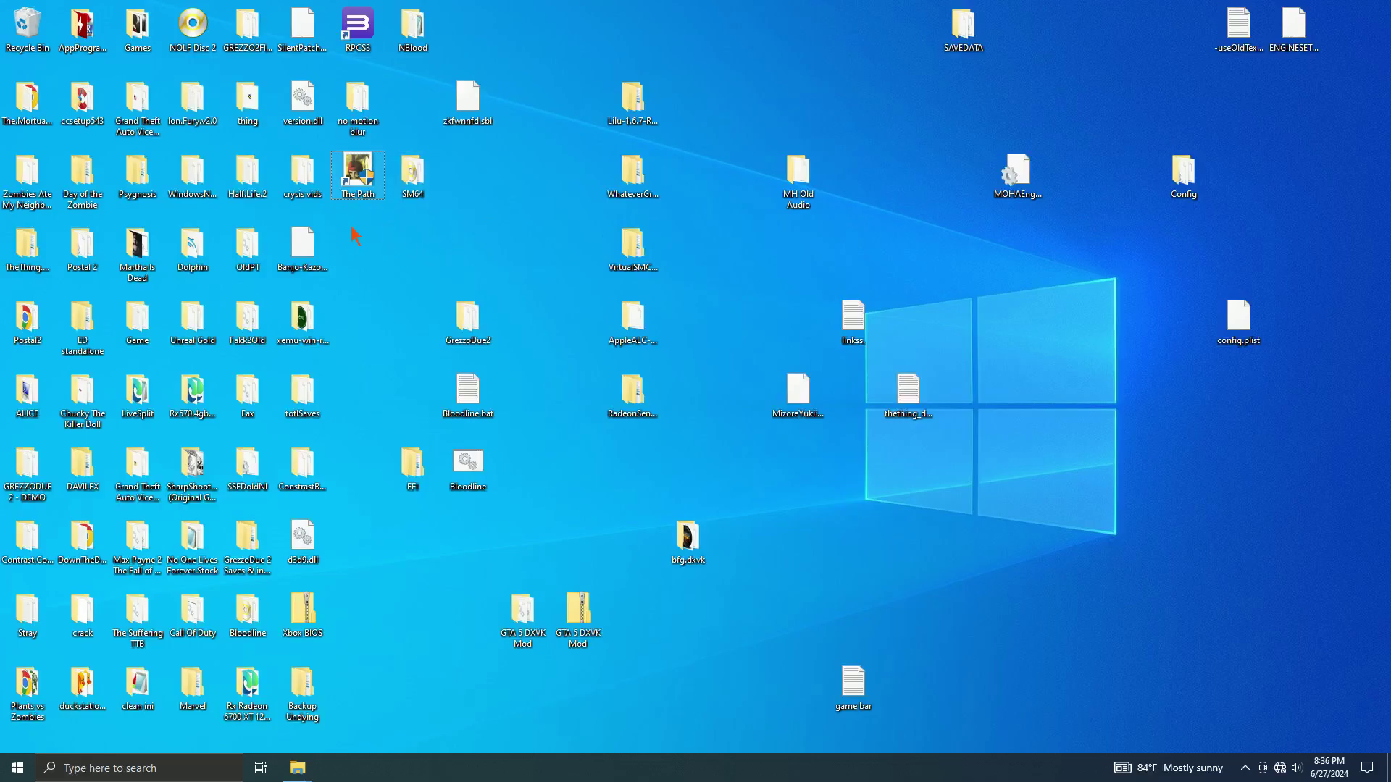
- View The Path's install folder via Open file location, maximized, then close it
{"action": "double_click", "coordinate": [357, 177]}
{"action": "right_click", "coordinate": [356, 172]}
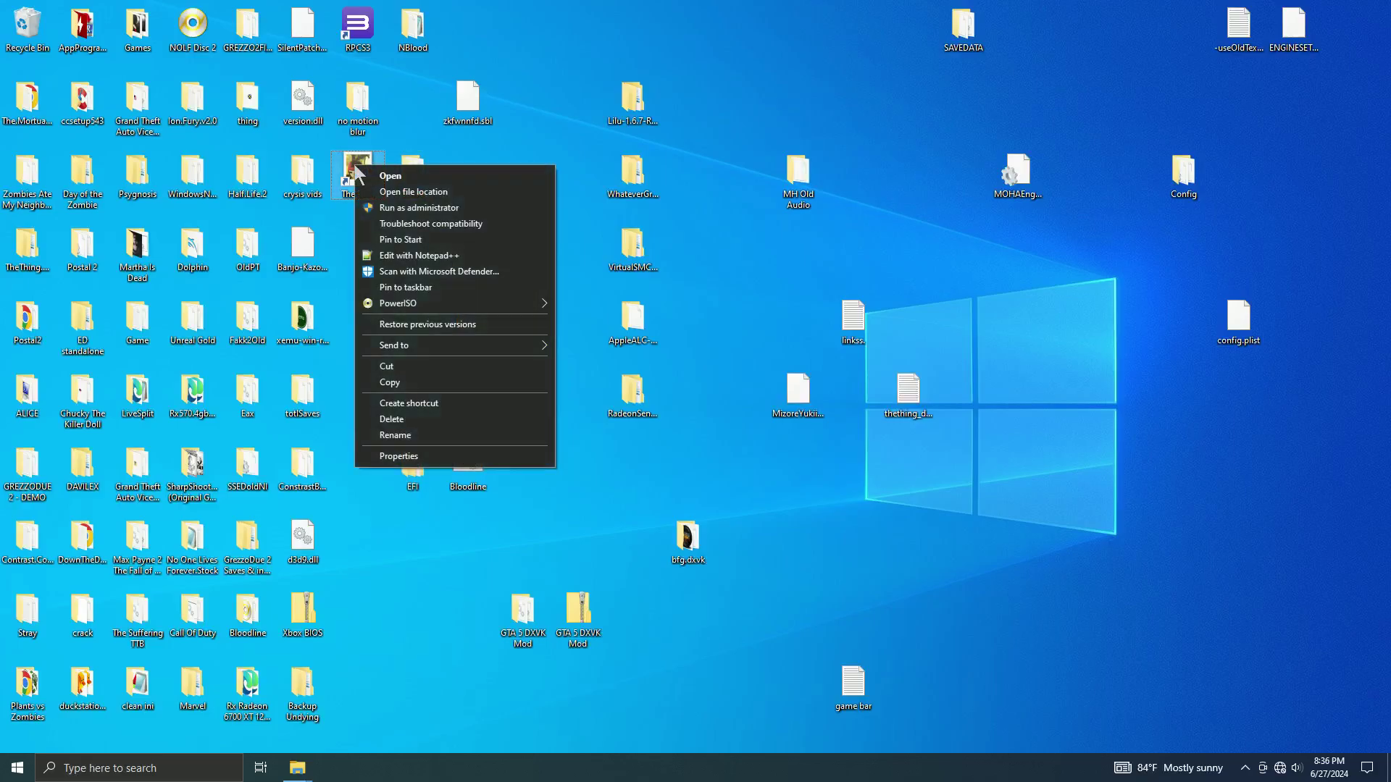
{"action": "left_click", "coordinate": [413, 191]}
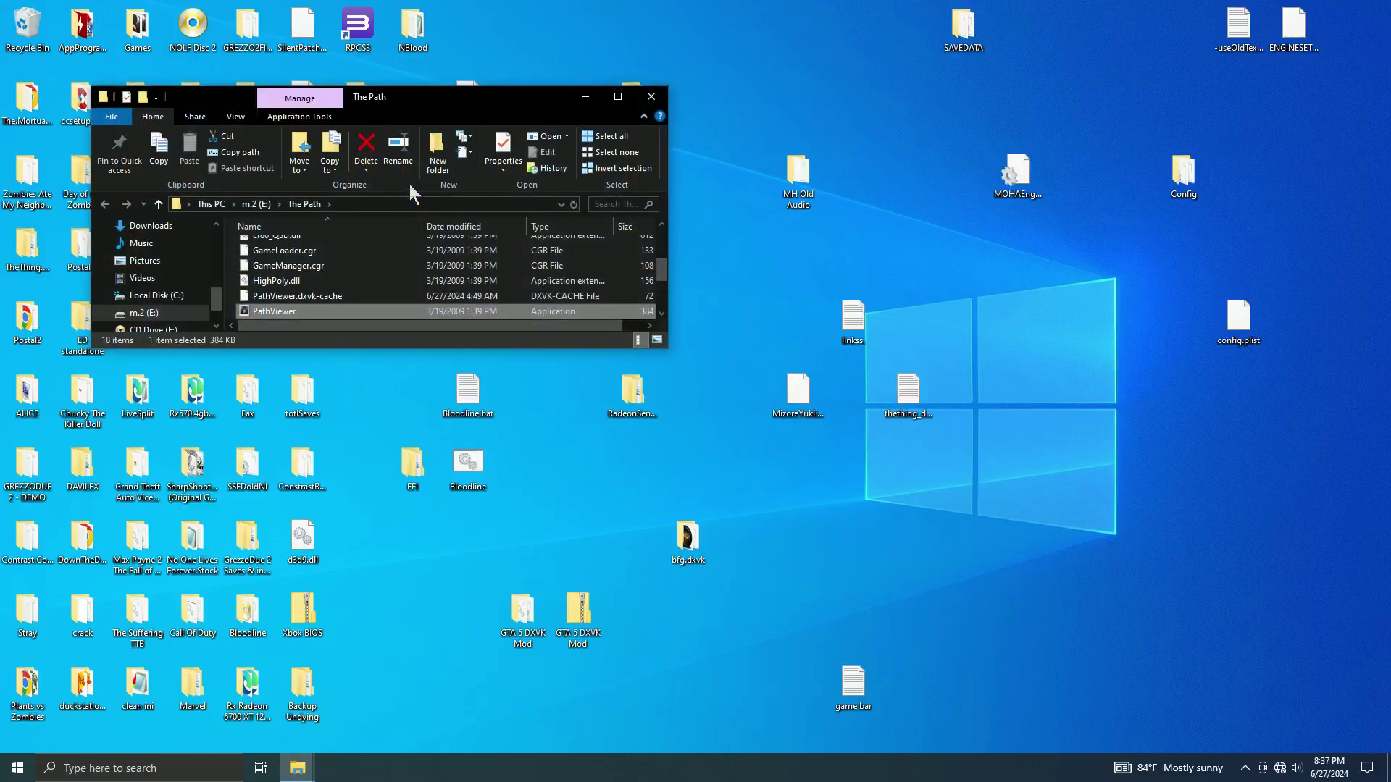
{"action": "left_click", "coordinate": [618, 96]}
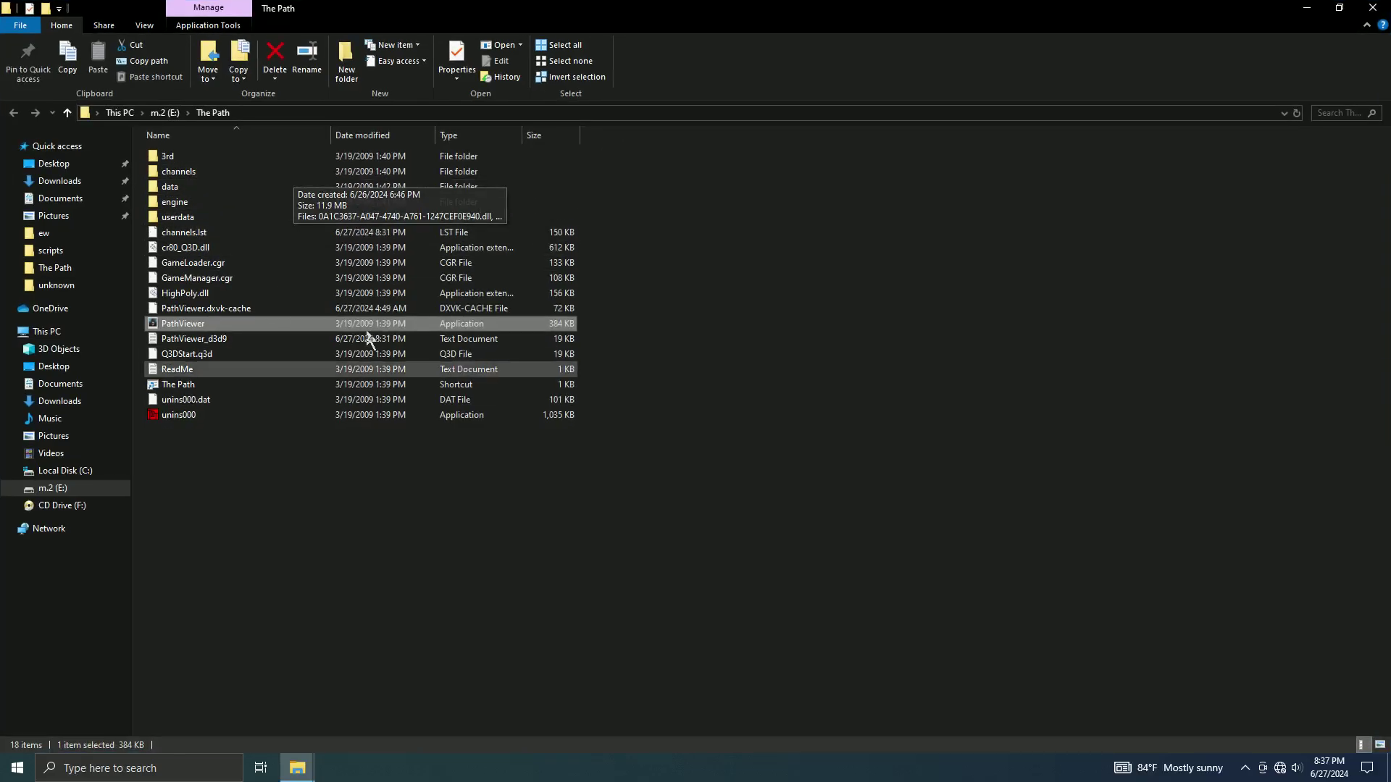
{"action": "left_click", "coordinate": [1371, 8]}
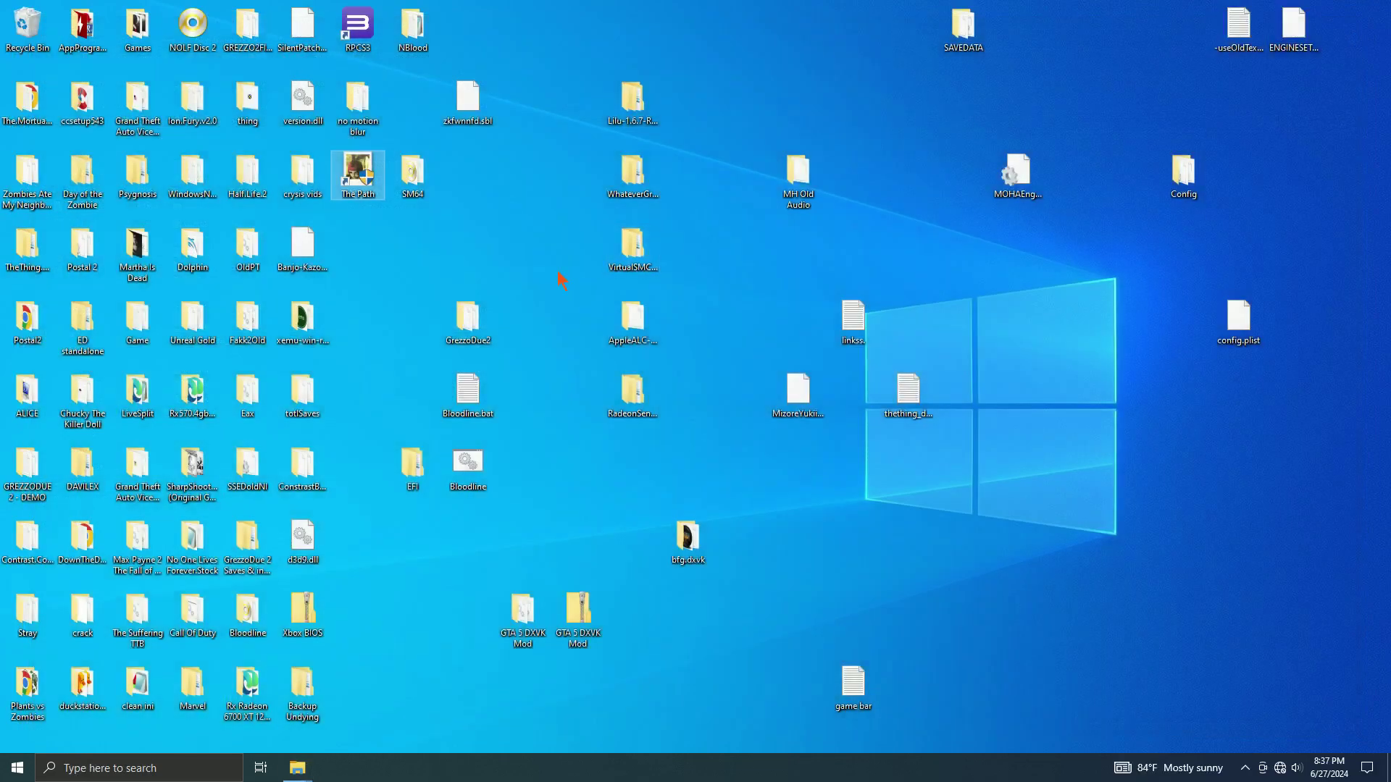
- Launch The Path from its desktop shortcut to bring up the Open dialog
{"action": "left_click", "coordinate": [377, 402]}
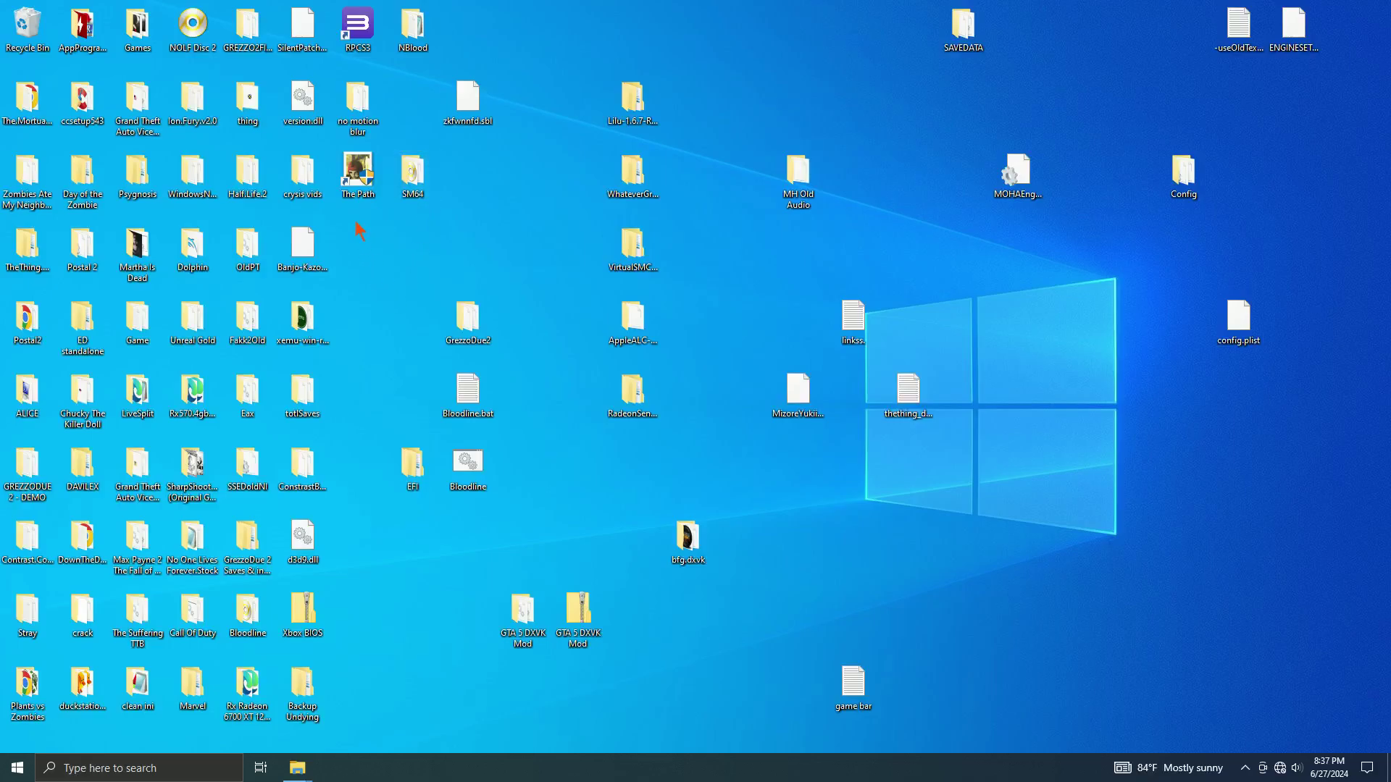
{"action": "left_click", "coordinate": [359, 176]}
{"action": "double_click", "coordinate": [359, 176]}
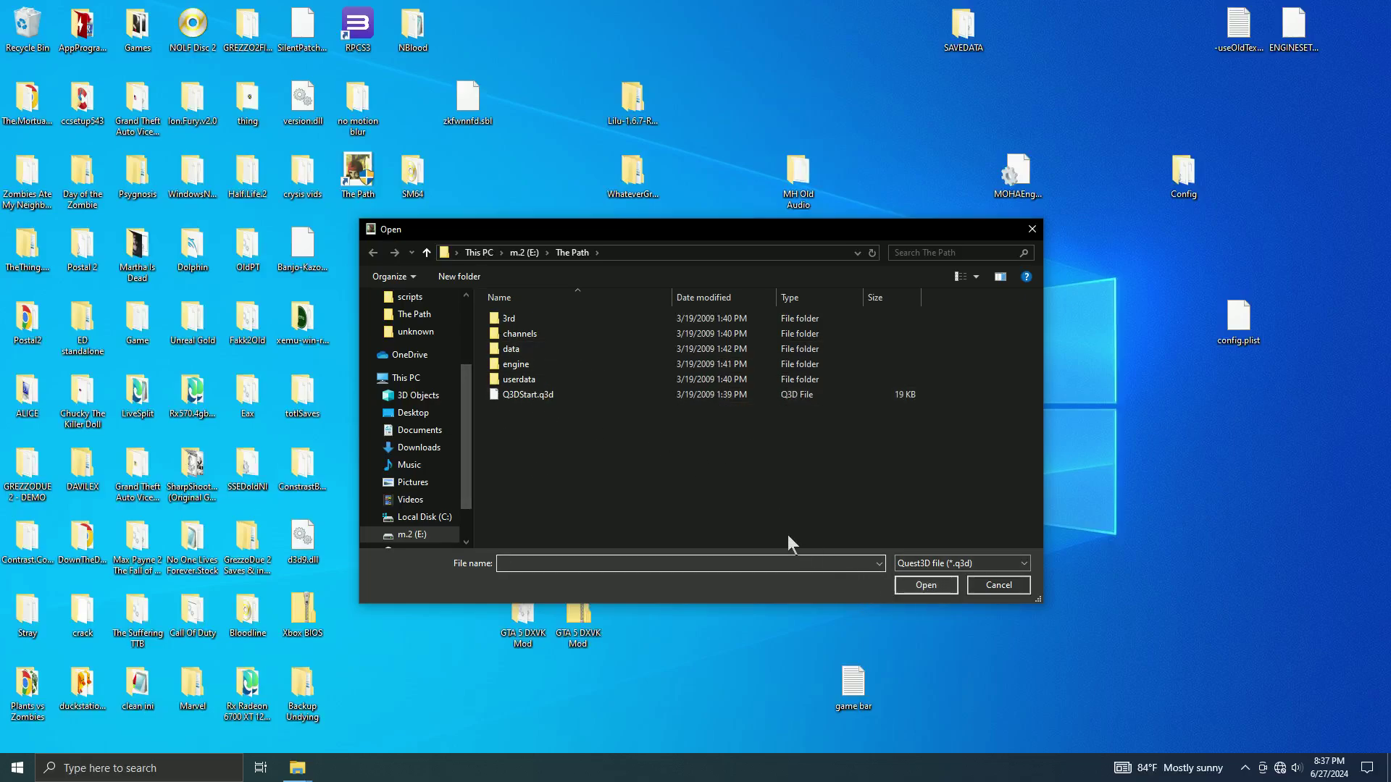
- Open Q3DStart.q3d in the game's Open dialog to start The Path
{"action": "left_click", "coordinate": [566, 394]}
{"action": "left_click", "coordinate": [926, 584]}
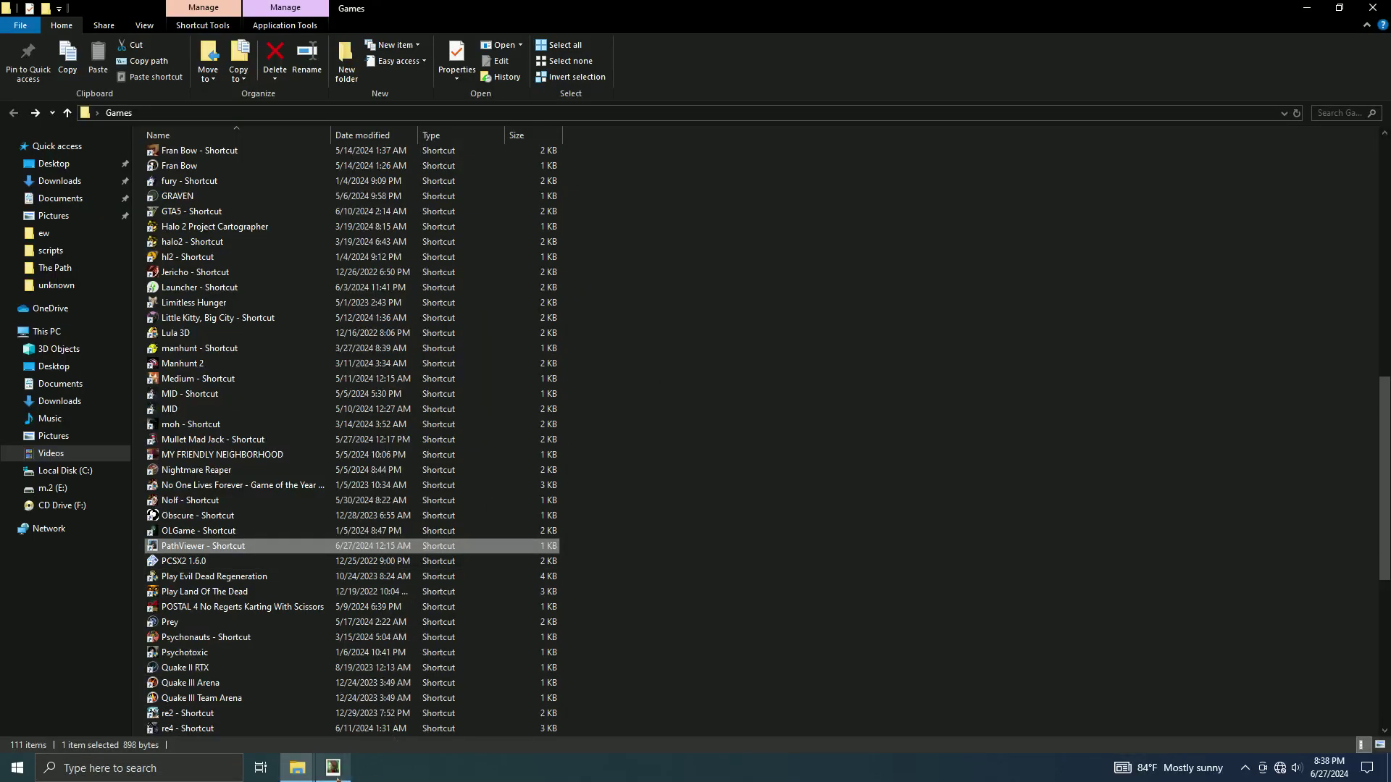
- Close the running game from its taskbar icon and minimize the Games folder
{"action": "right_click", "coordinate": [333, 768]}
{"action": "left_click", "coordinate": [314, 741]}
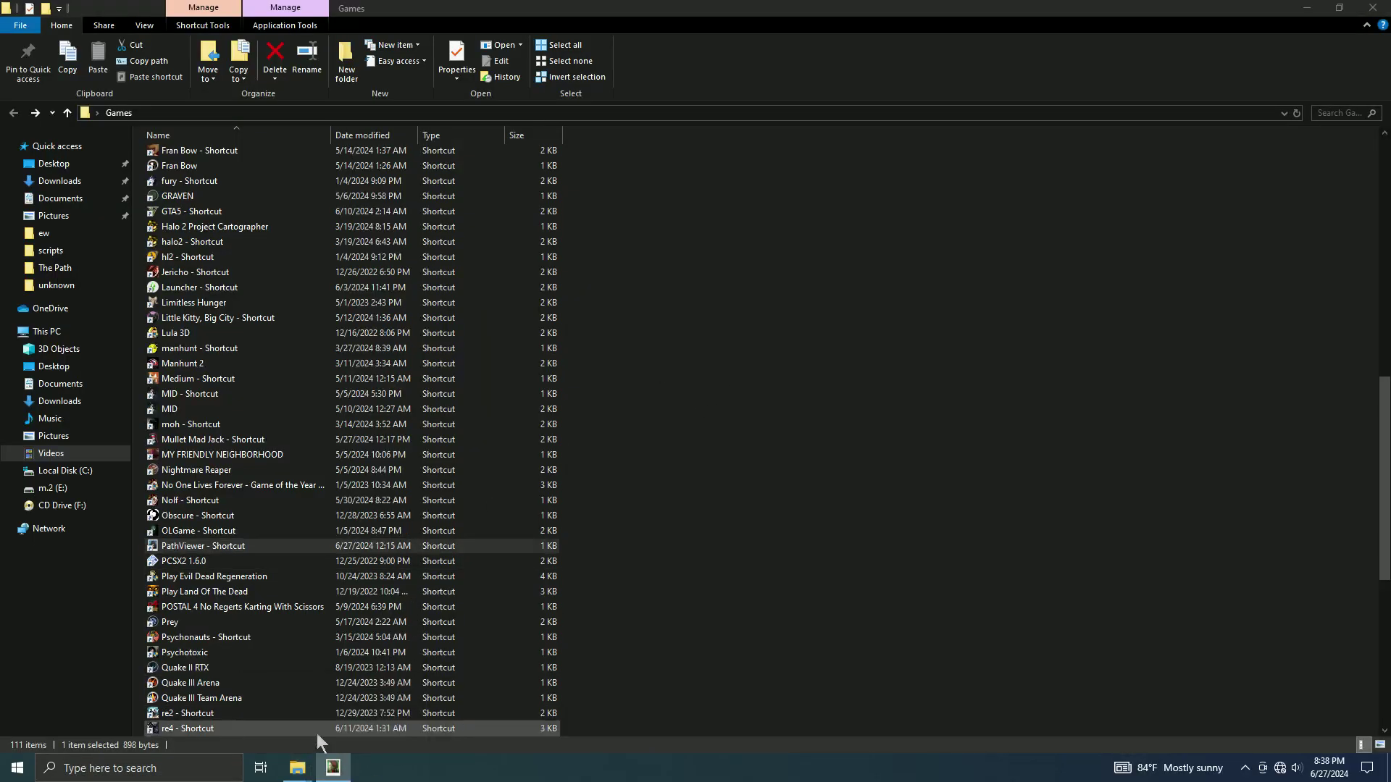
{"action": "left_click", "coordinate": [809, 598]}
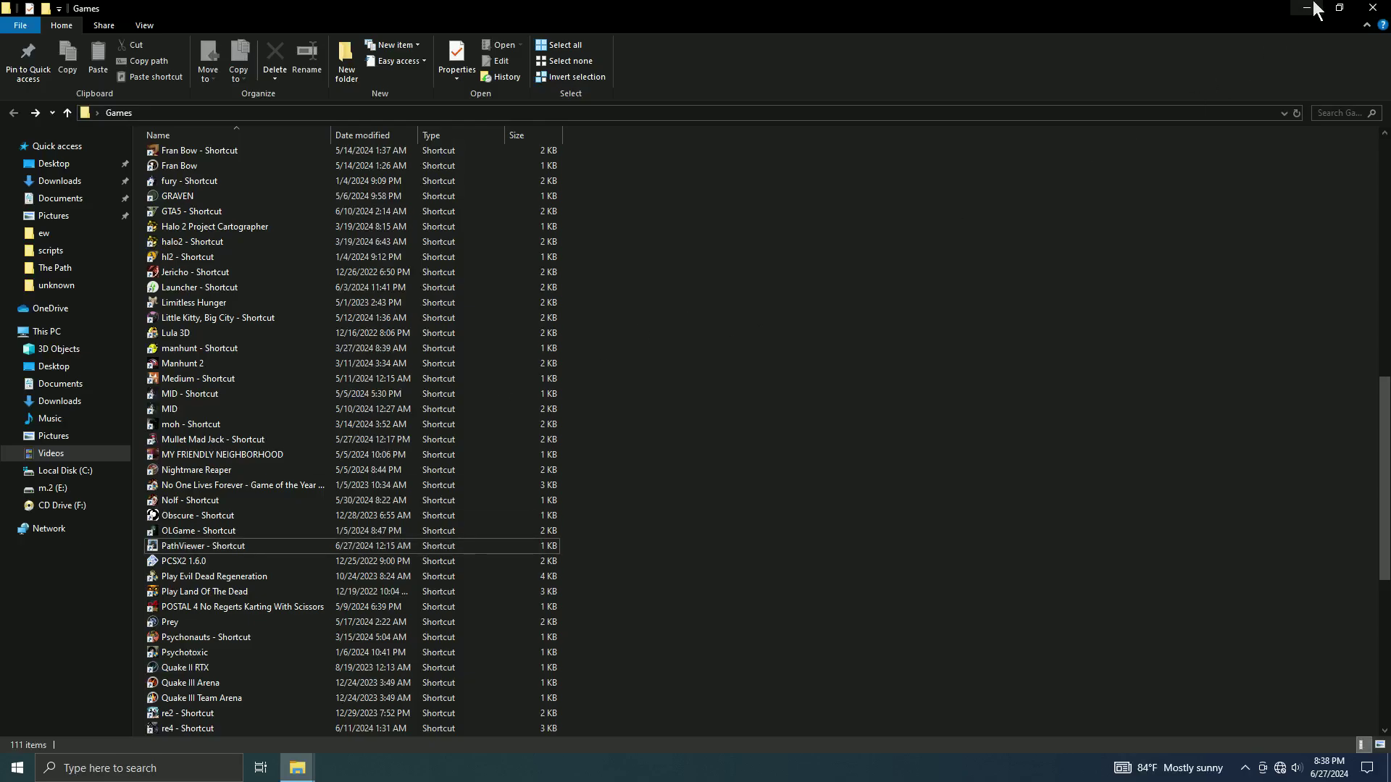
{"action": "left_click", "coordinate": [1306, 9]}
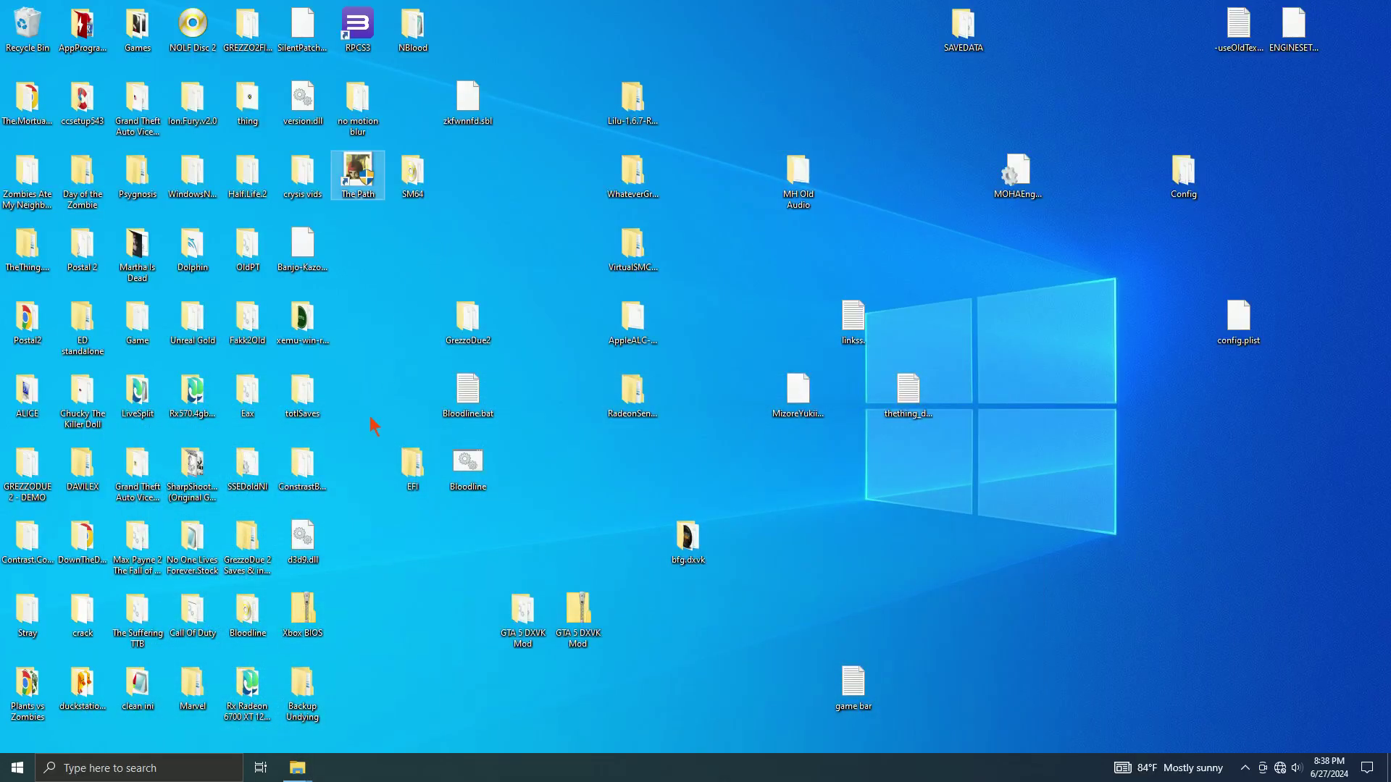
- Restore both dxgi.dll files from the Recycle Bin, then close it
{"action": "double_click", "coordinate": [28, 28]}
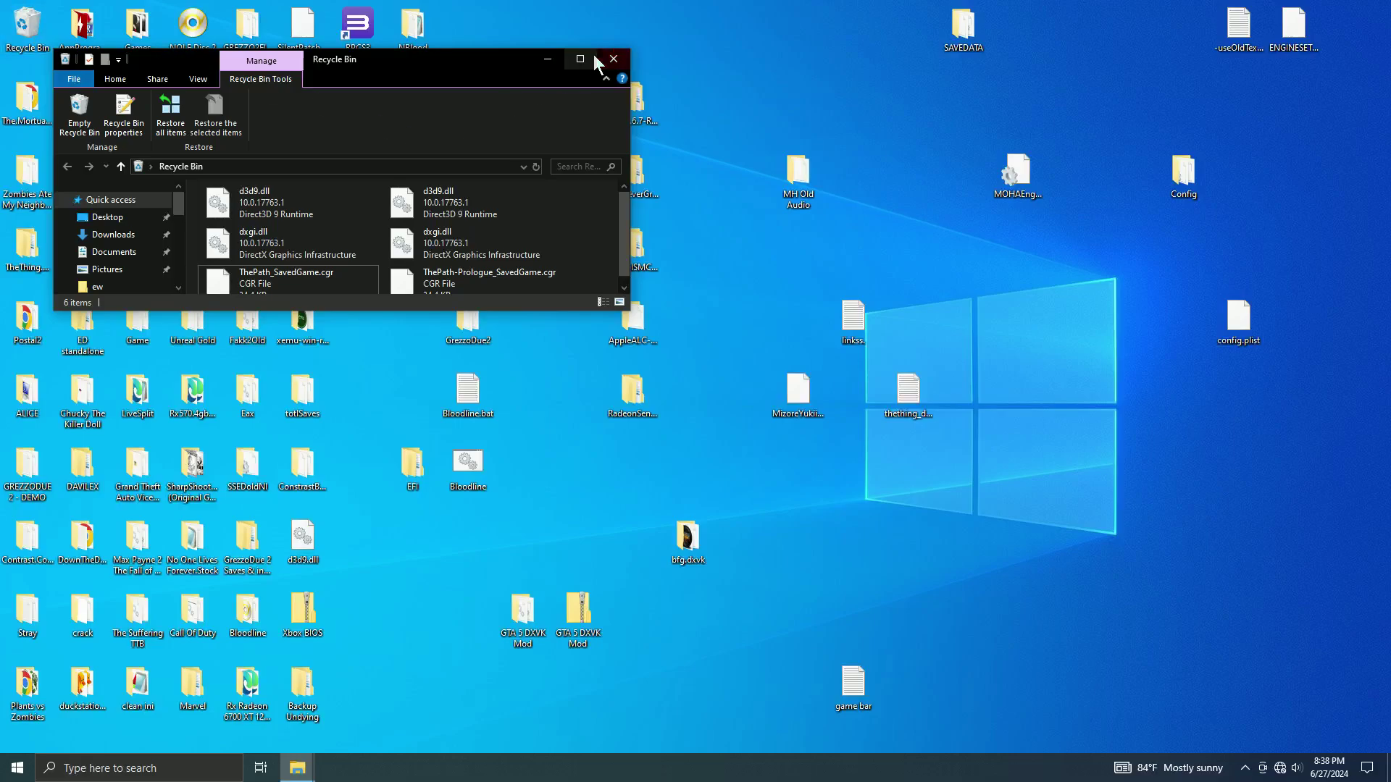
{"action": "left_click", "coordinate": [592, 57]}
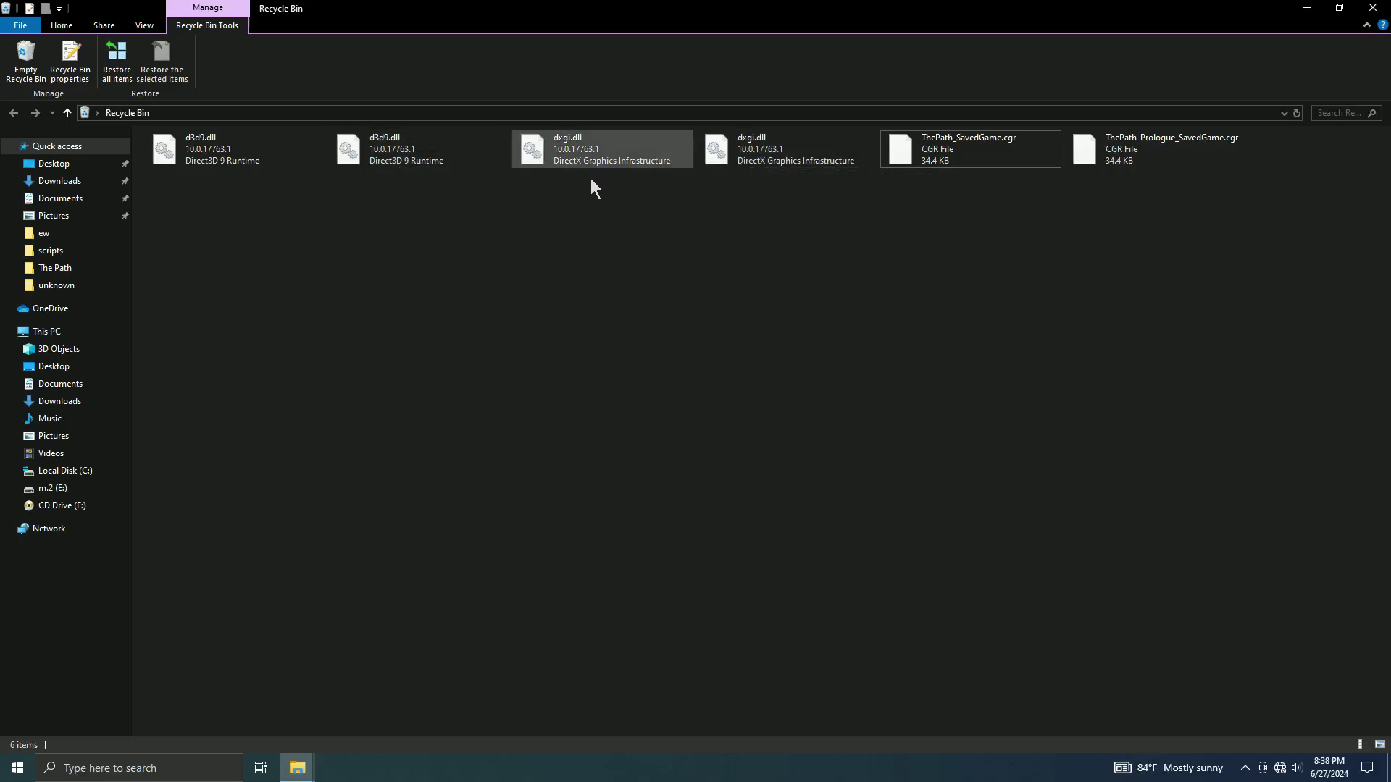
{"action": "left_click_drag", "start_coordinate": [590, 179], "coordinate": [753, 149]}
{"action": "right_click", "coordinate": [743, 149]}
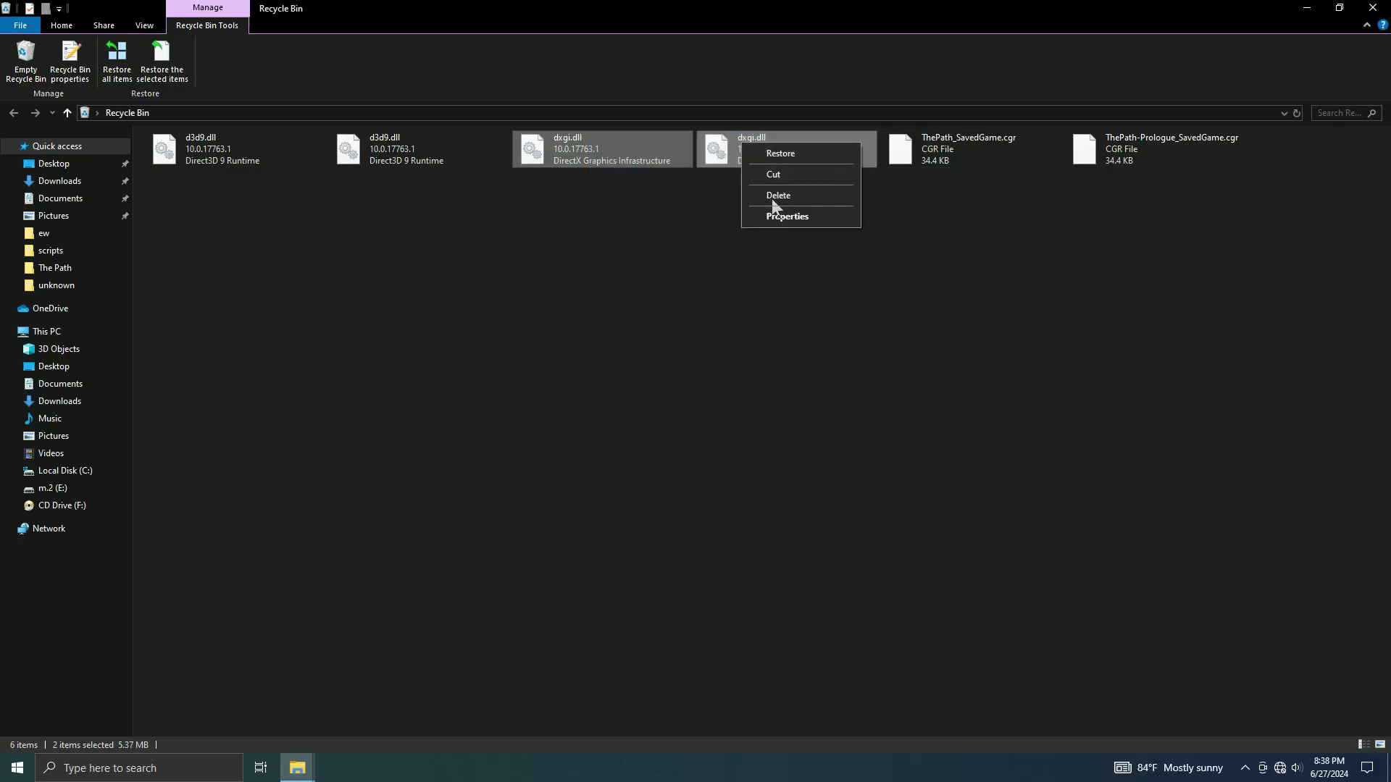
{"action": "left_click", "coordinate": [780, 153]}
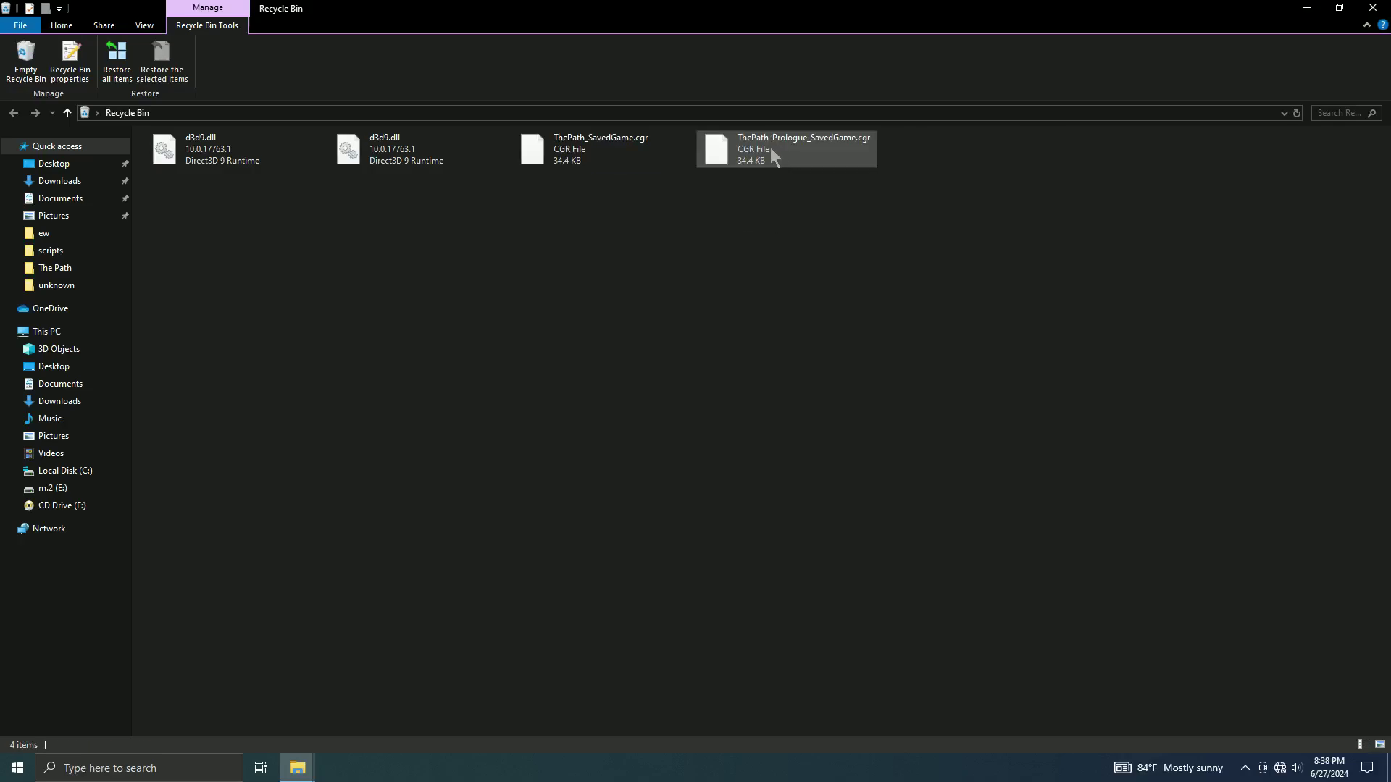
{"action": "left_click", "coordinate": [1378, 8]}
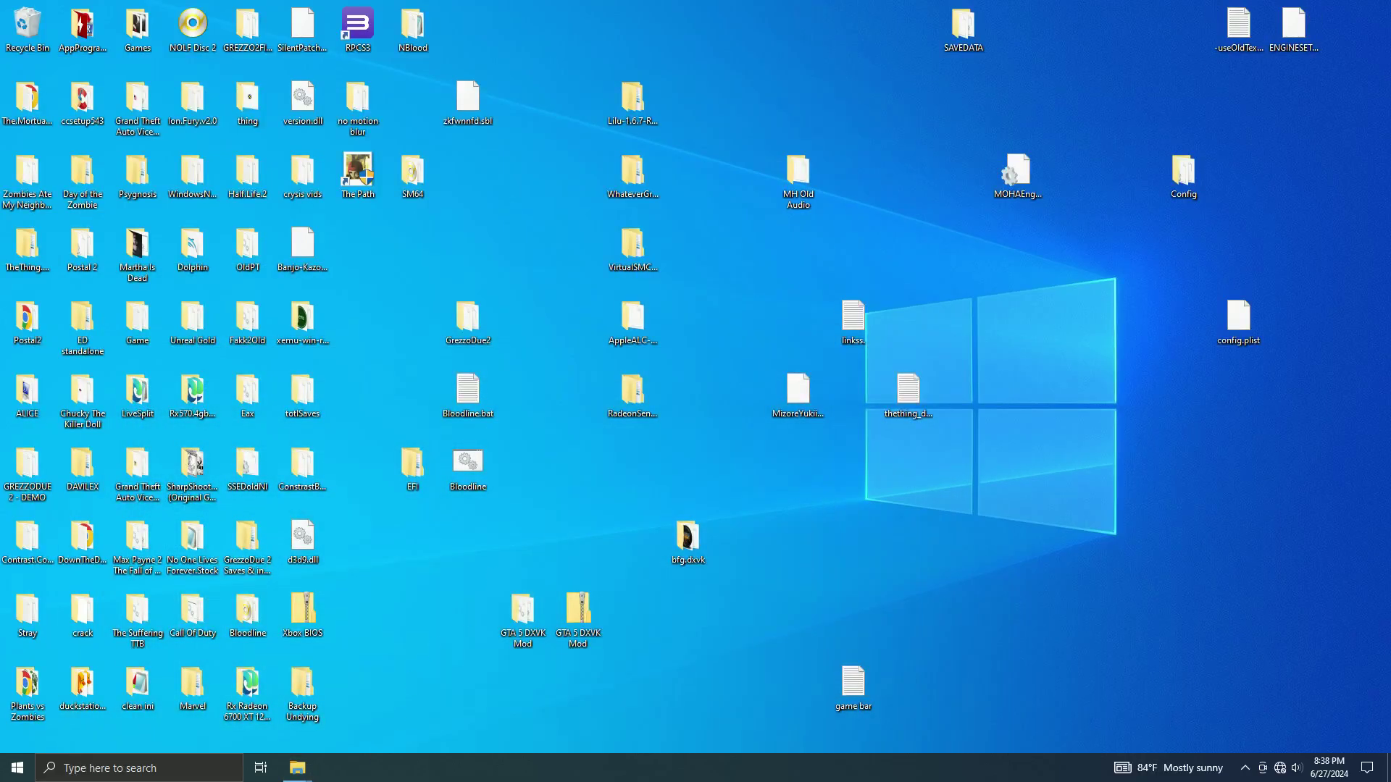
- Open The Path's install folder from its shortcut and refresh the listing
{"action": "right_click", "coordinate": [362, 184]}
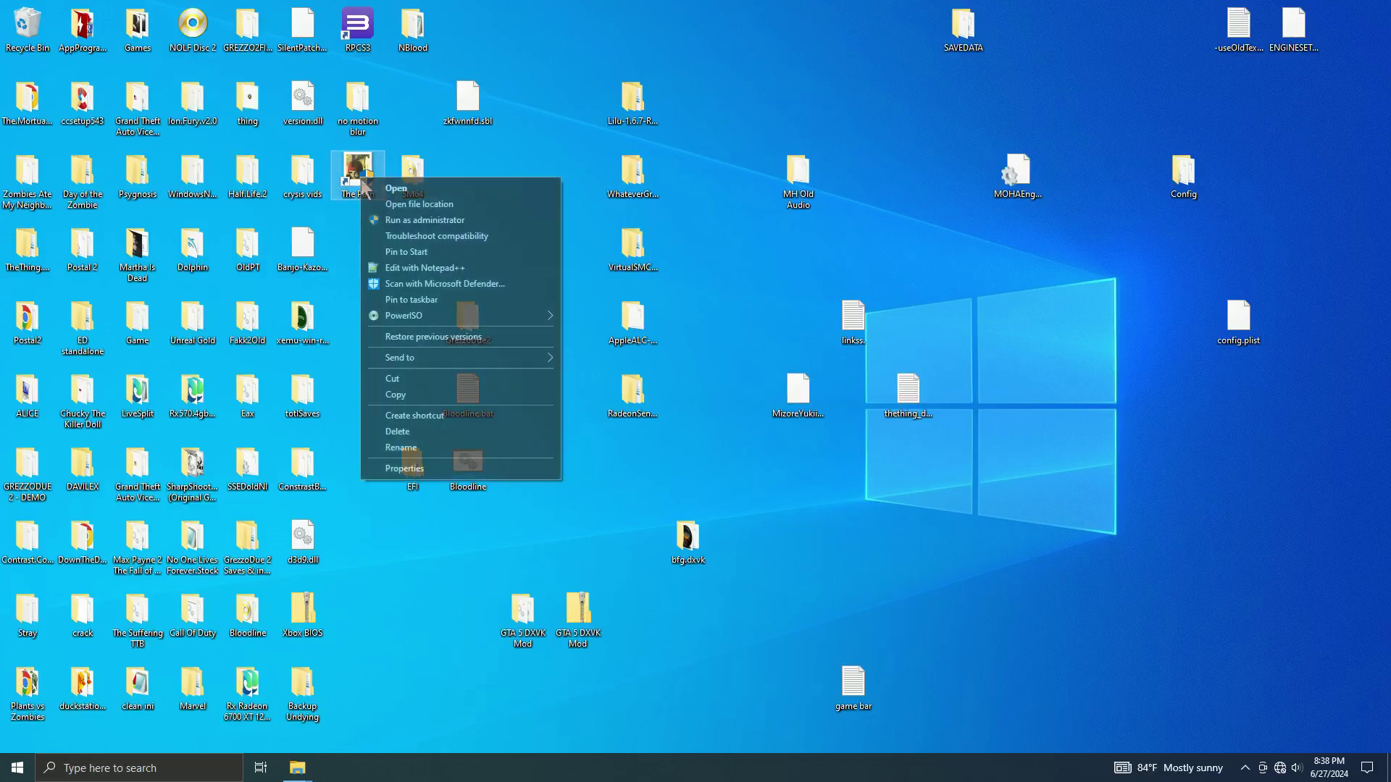
{"action": "left_click", "coordinate": [423, 210]}
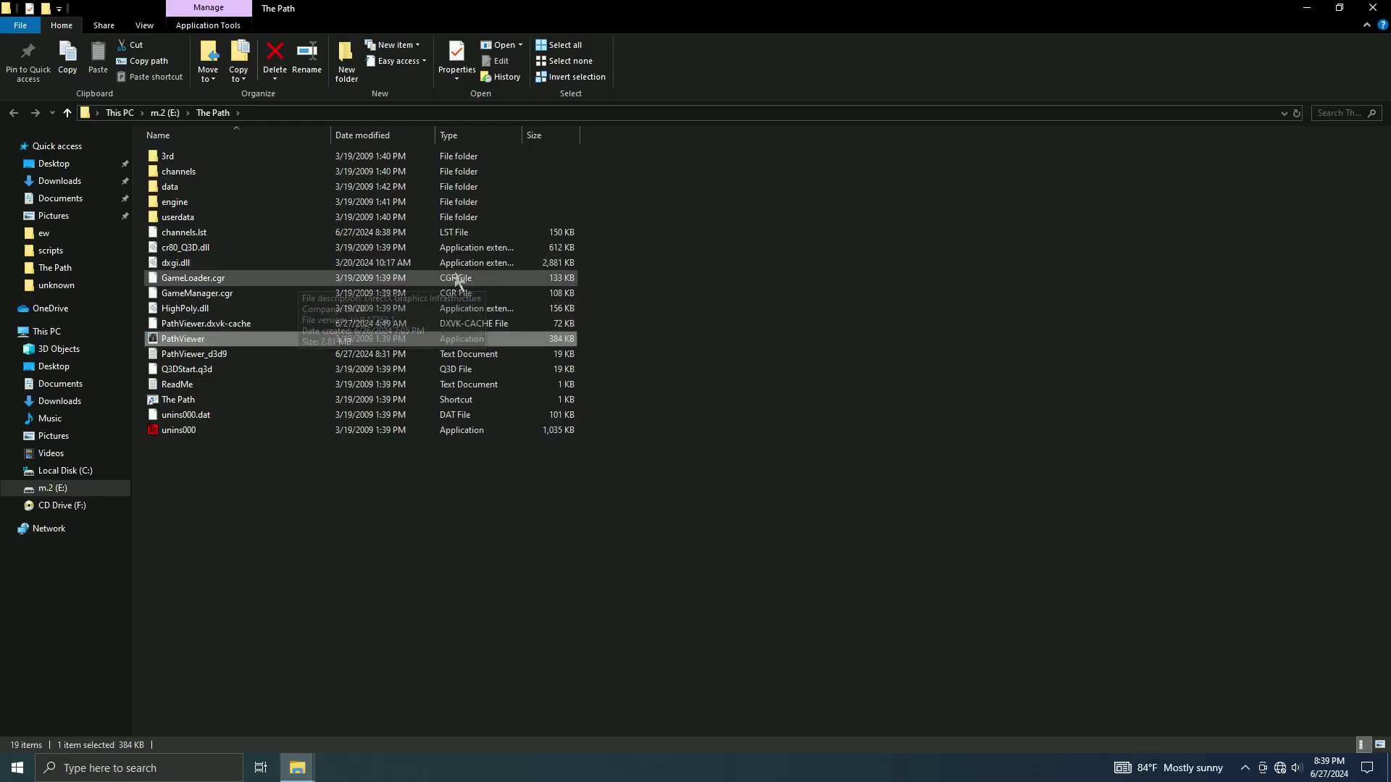
{"action": "right_click", "coordinate": [280, 348]}
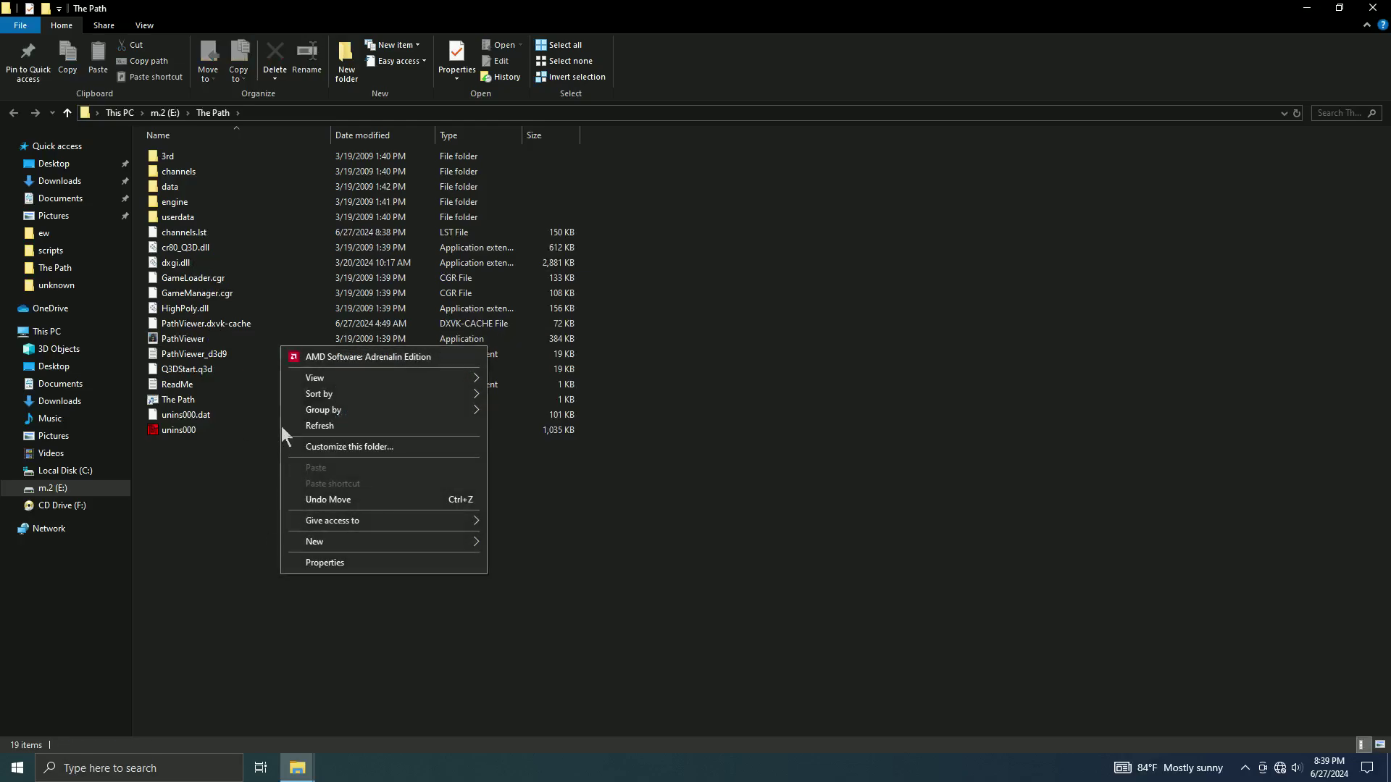
{"action": "left_click", "coordinate": [321, 423]}
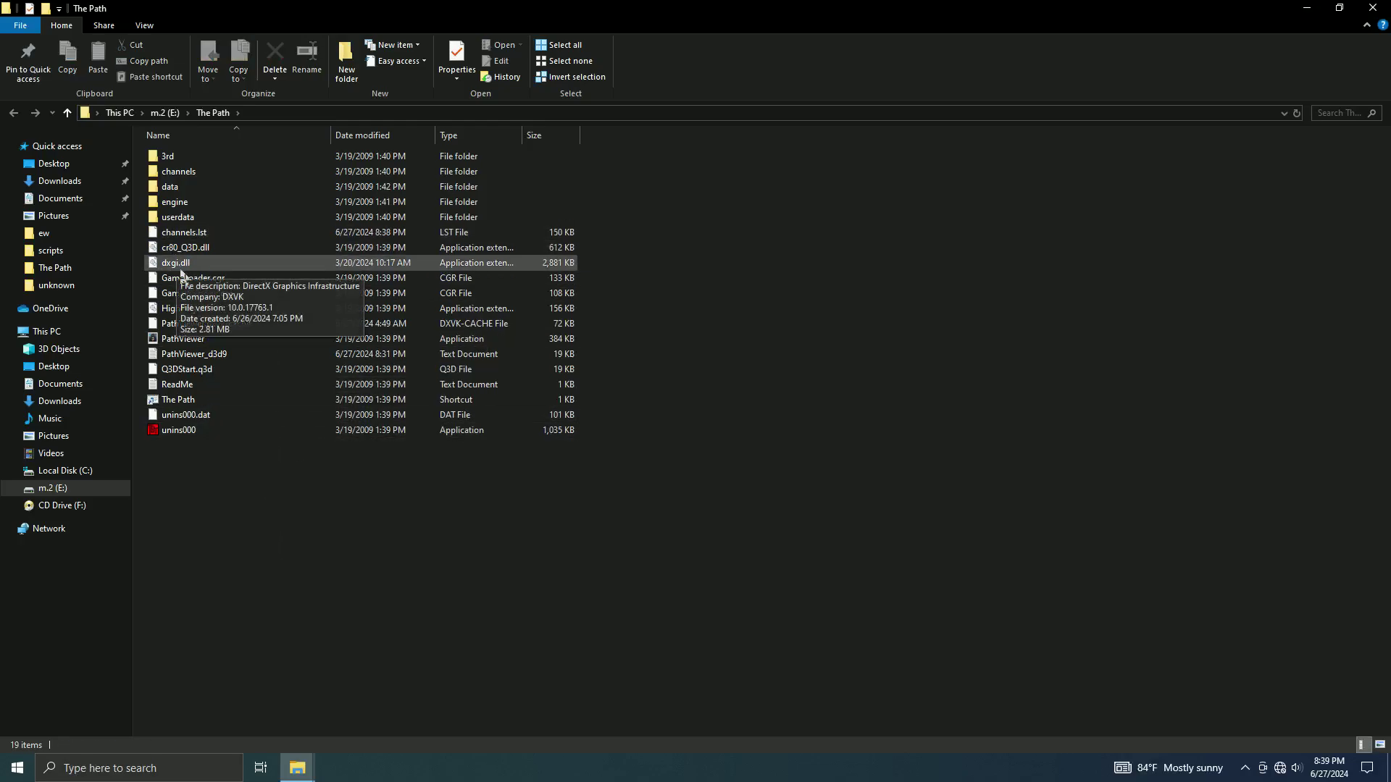
- Restore the first d3d9.dll from the Recycle Bin
{"action": "mouse_move", "coordinate": [296, 768]}
{"action": "left_click", "coordinate": [230, 704]}
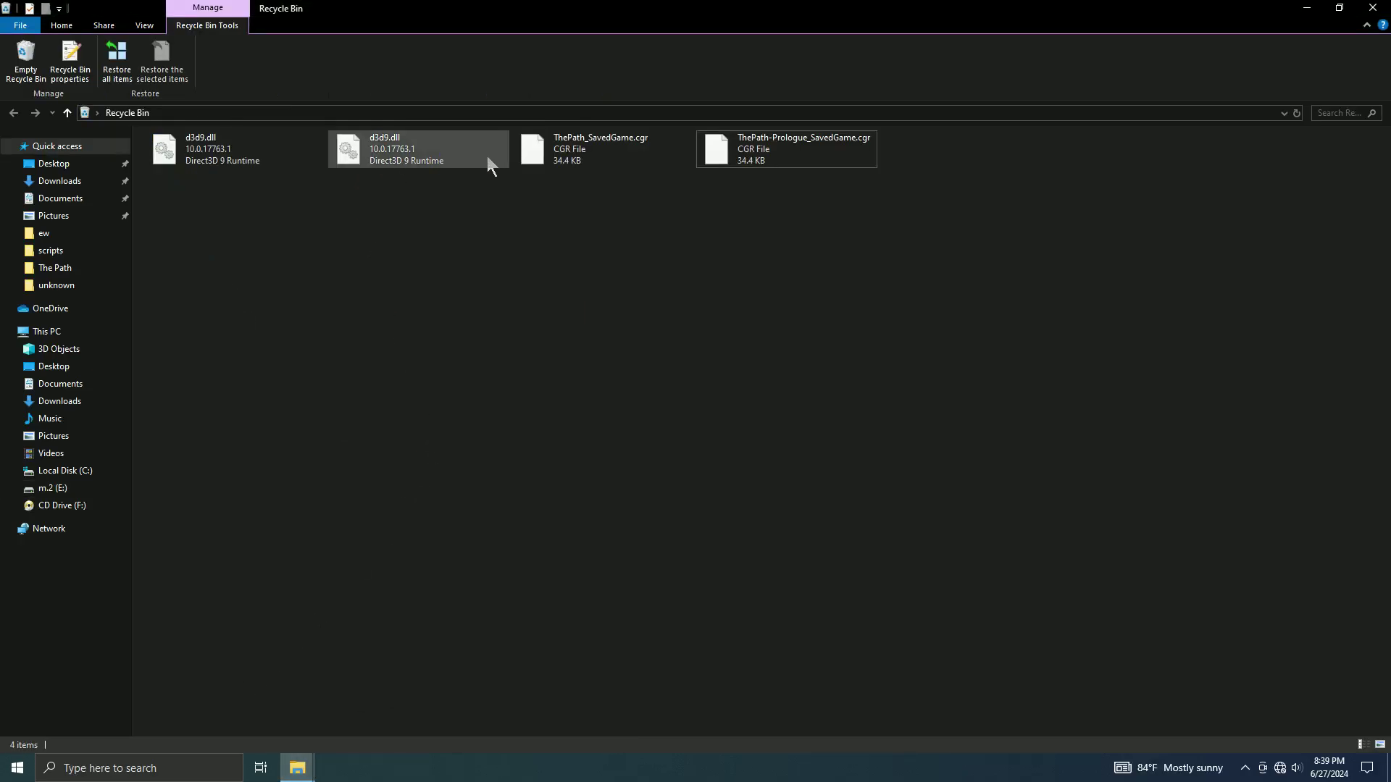
{"action": "left_click", "coordinate": [233, 150]}
{"action": "right_click", "coordinate": [247, 162]}
{"action": "left_click", "coordinate": [297, 169]}
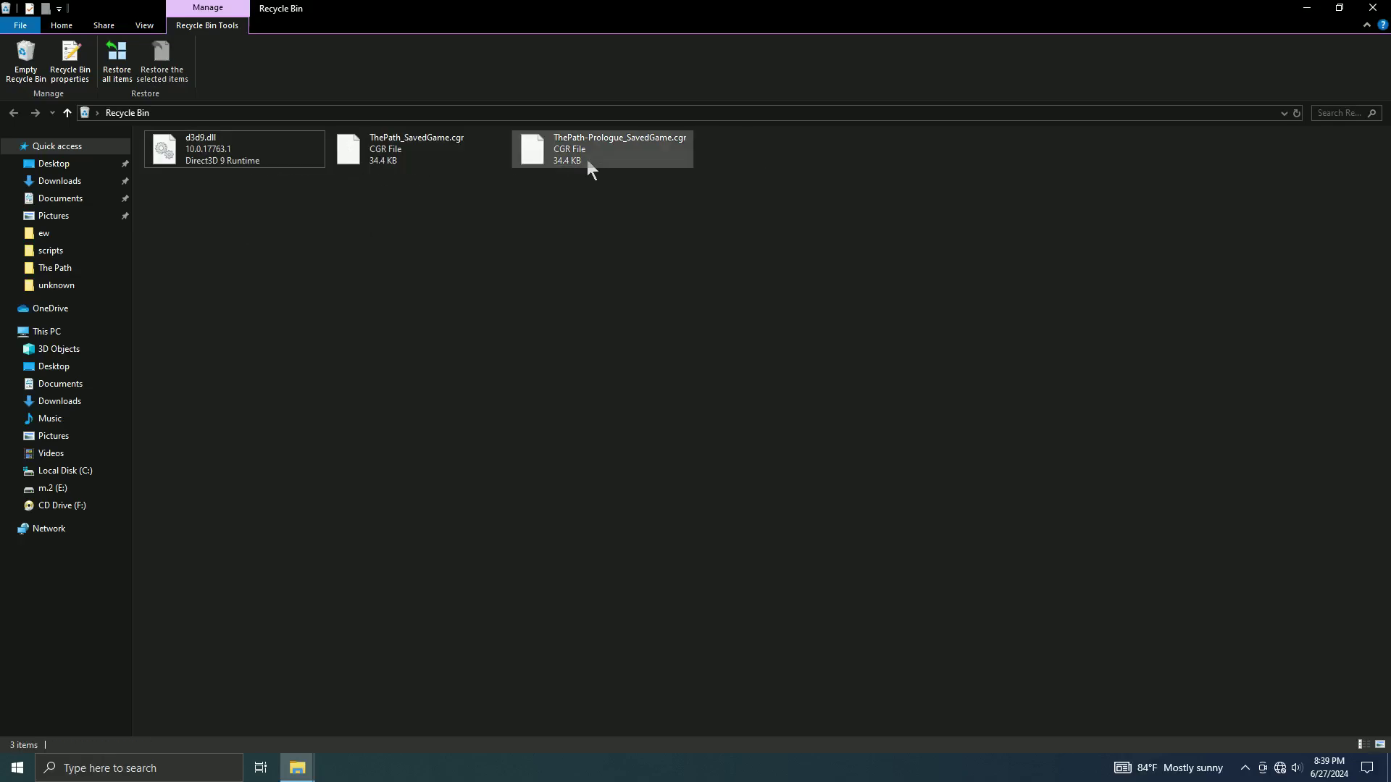
- Refresh The Path folder so d3d9.dll appears, then minimize it
{"action": "left_click", "coordinate": [1306, 8]}
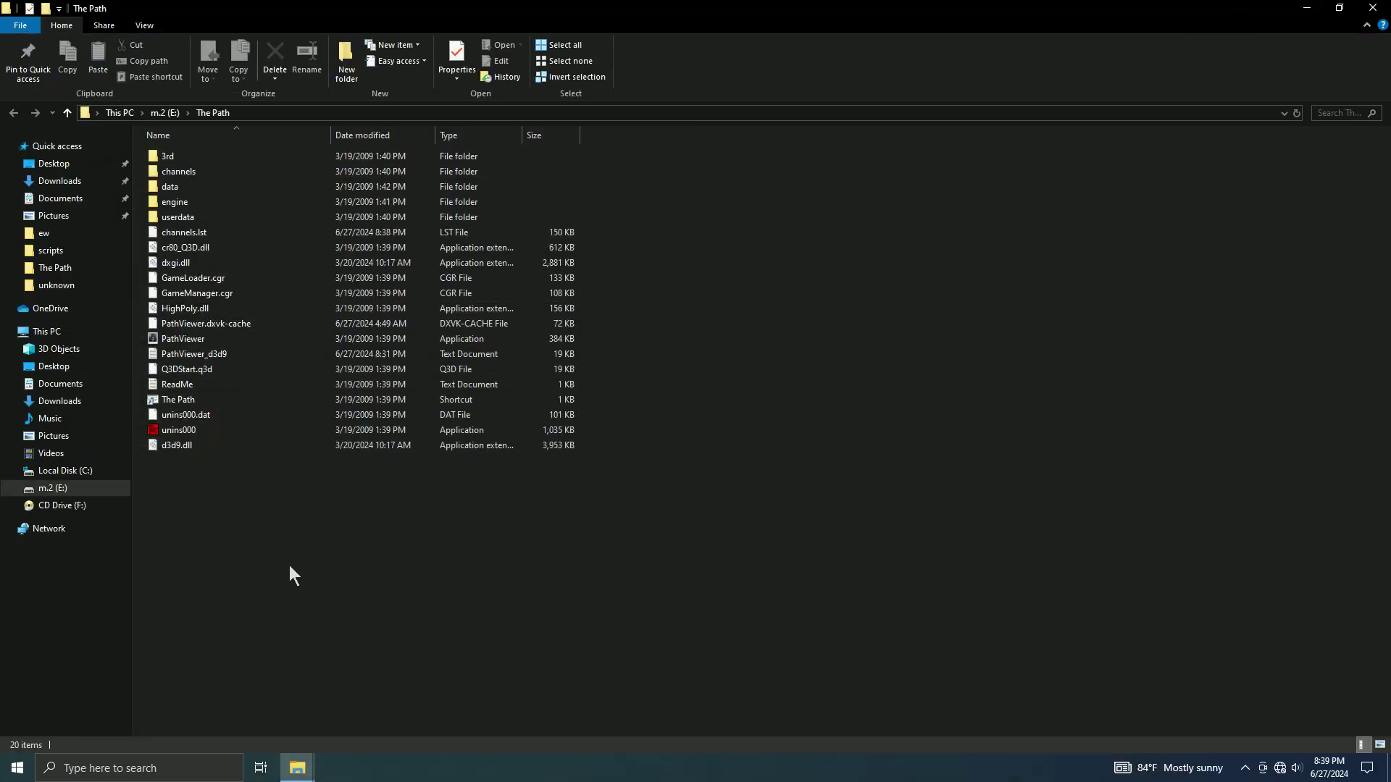
{"action": "right_click", "coordinate": [236, 573]}
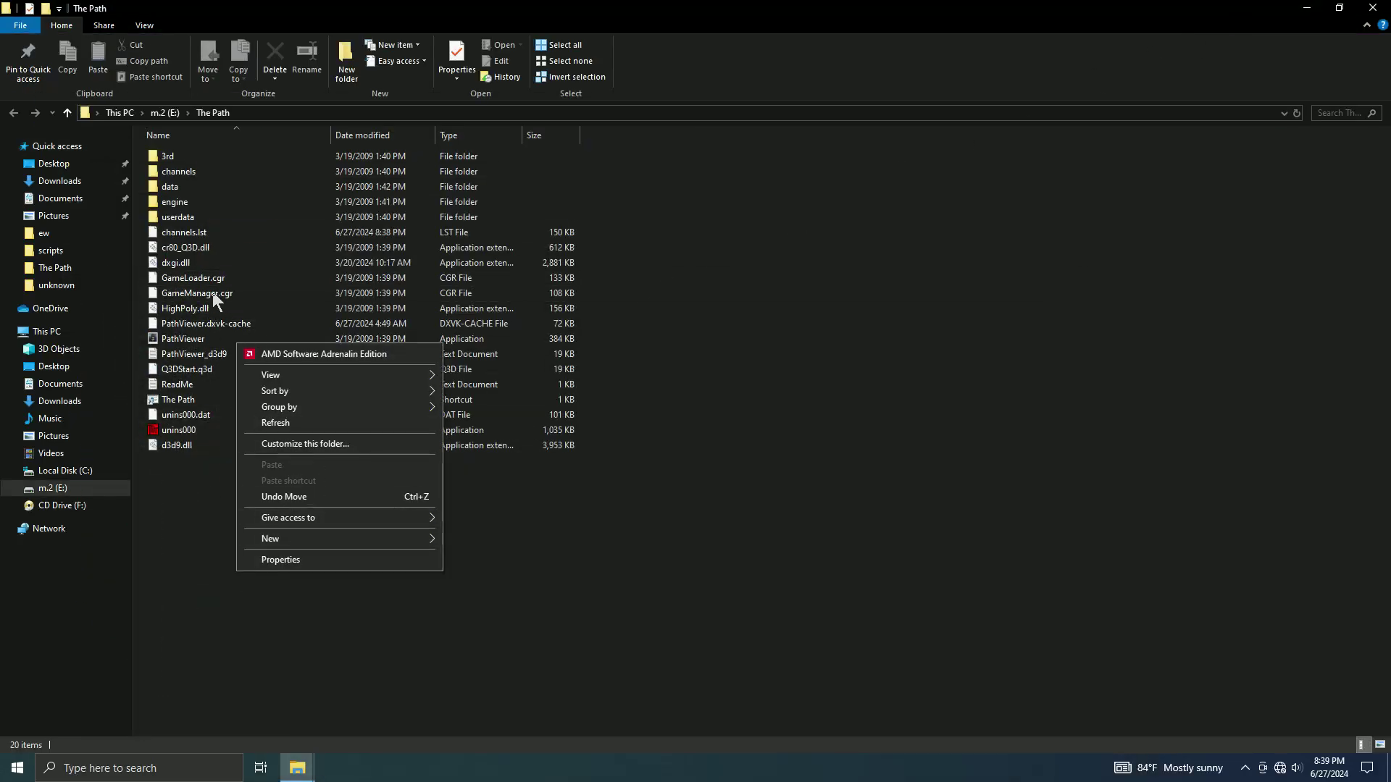
{"action": "left_click", "coordinate": [278, 421]}
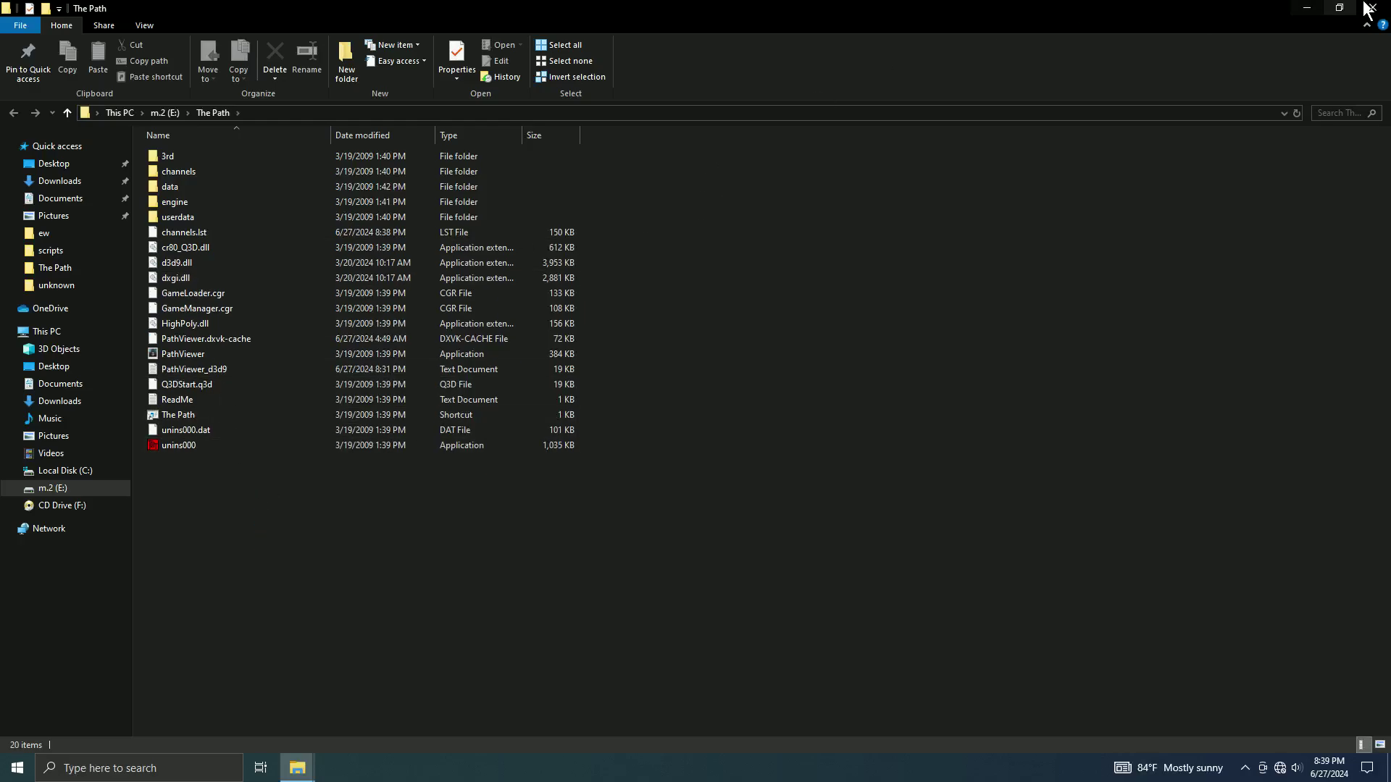
{"action": "left_click", "coordinate": [1306, 8]}
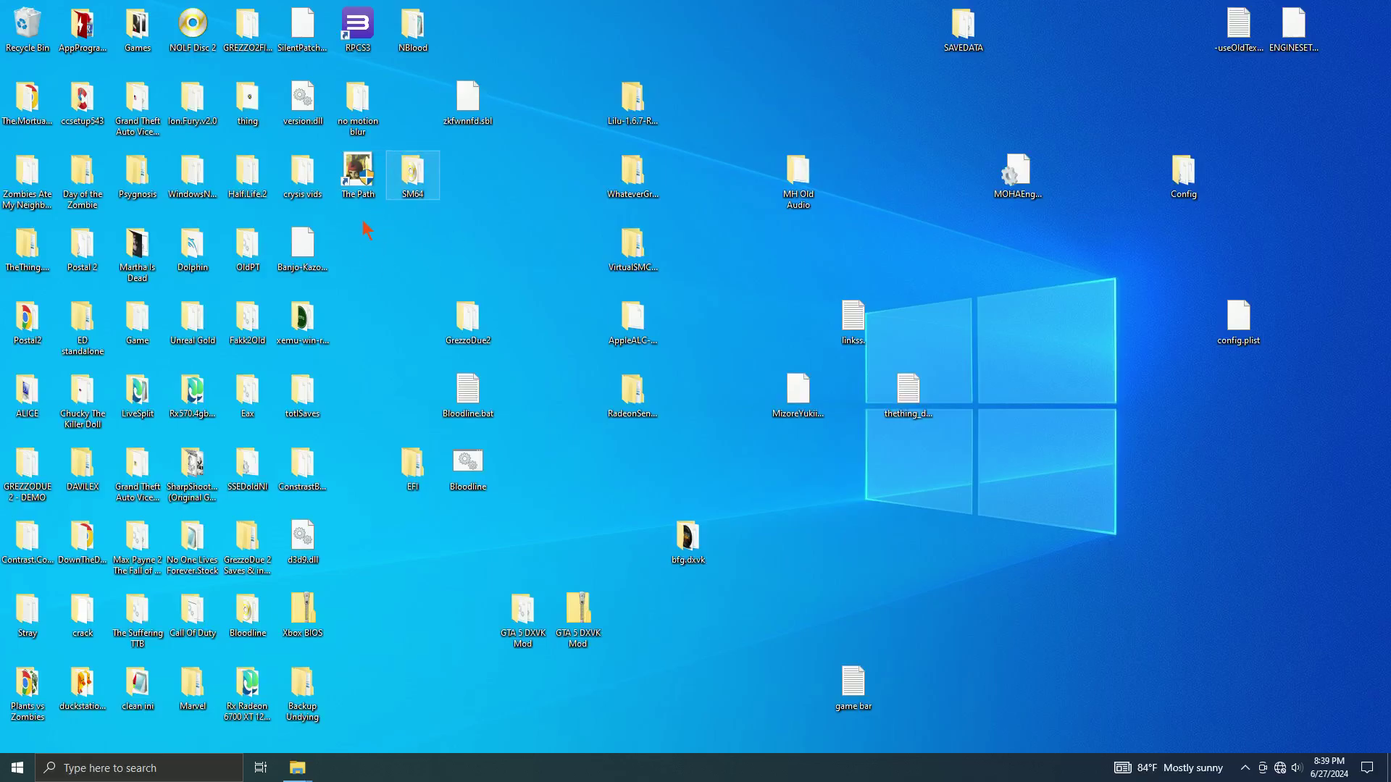
- Relaunch The Path and load the Q3DStart.q3d start file to play
{"action": "left_click", "coordinate": [355, 182]}
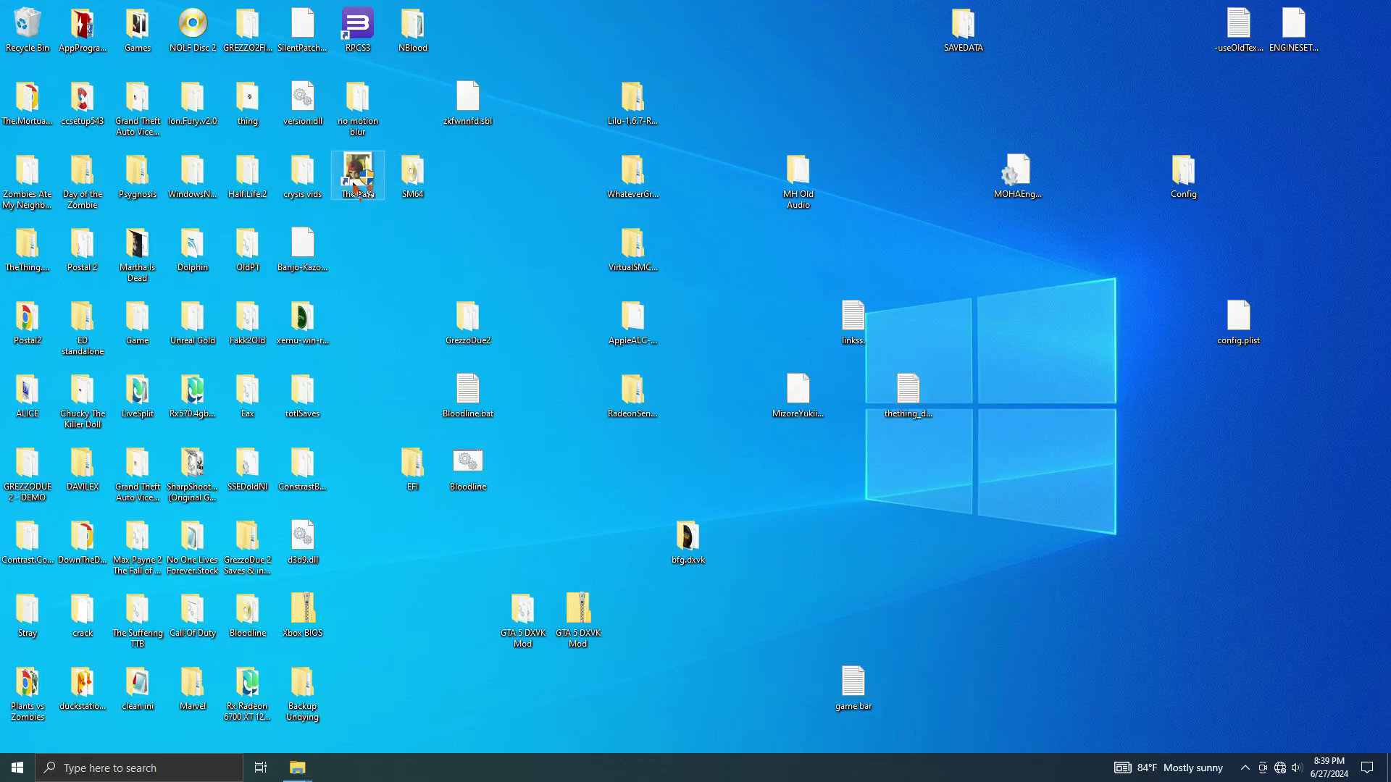
{"action": "double_click", "coordinate": [358, 179]}
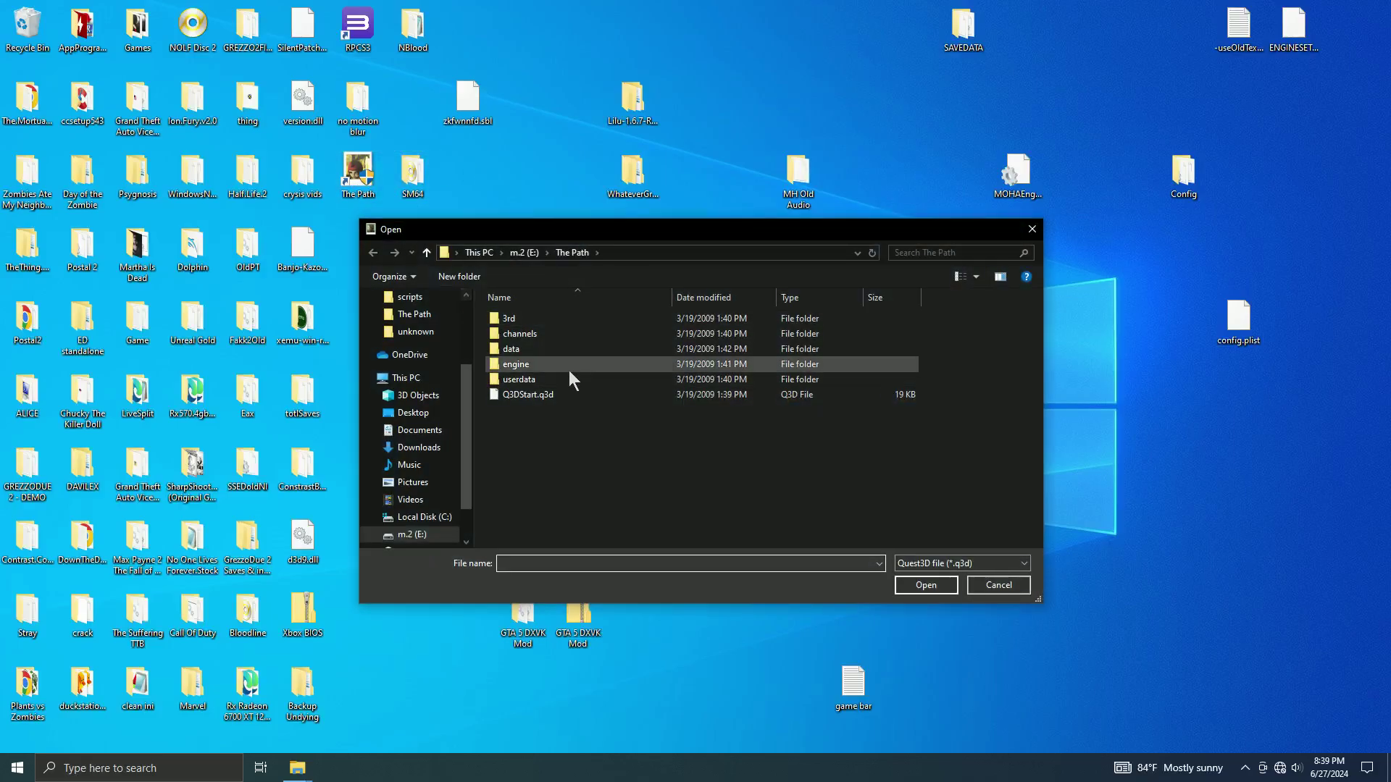
{"action": "left_click", "coordinate": [537, 395]}
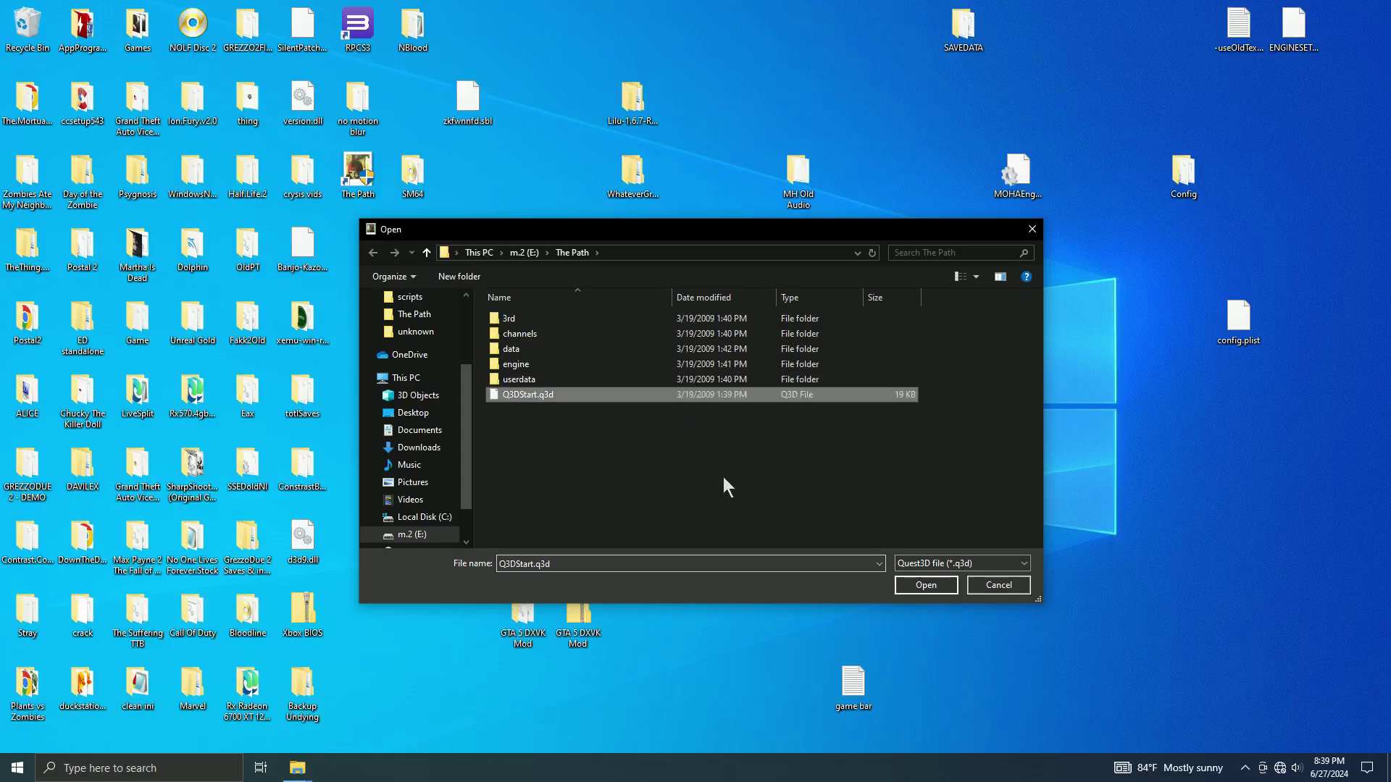
{"action": "left_click", "coordinate": [925, 584]}
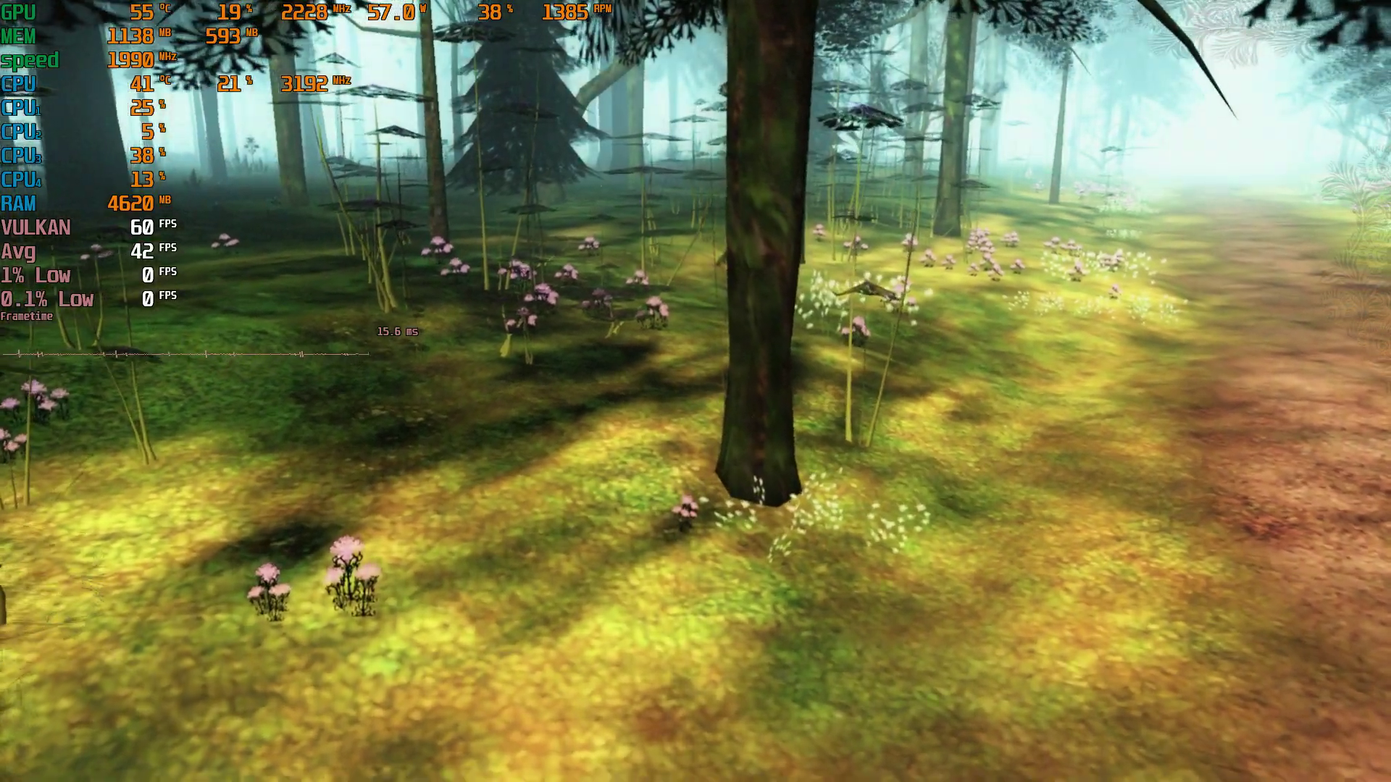
- Quit The Path from its pause menu, then open its install folder
{"action": "key", "text": "Escape"}
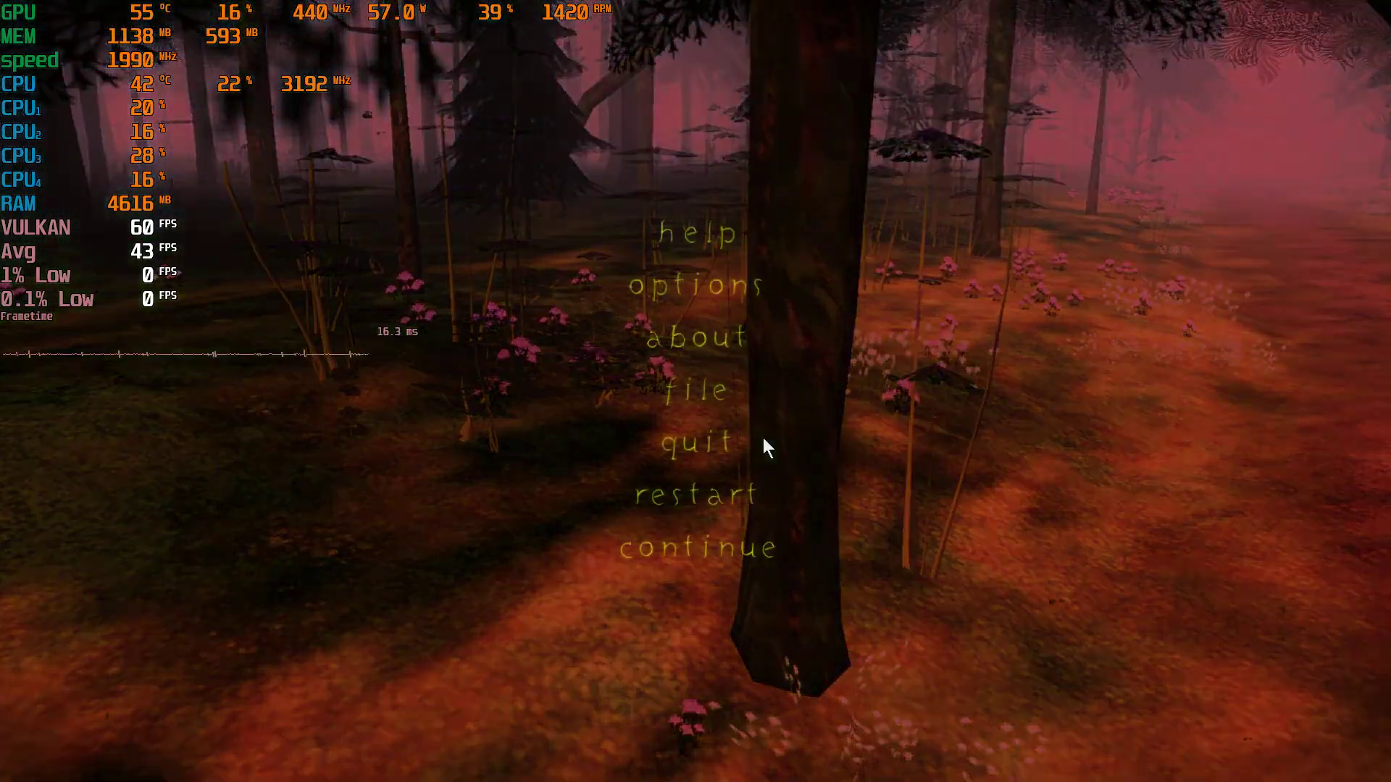
{"action": "key", "text": "Down"}
{"action": "key", "text": "Down"}
{"action": "key", "text": "Down"}
{"action": "key", "text": "Down"}
{"action": "key", "text": "Return"}
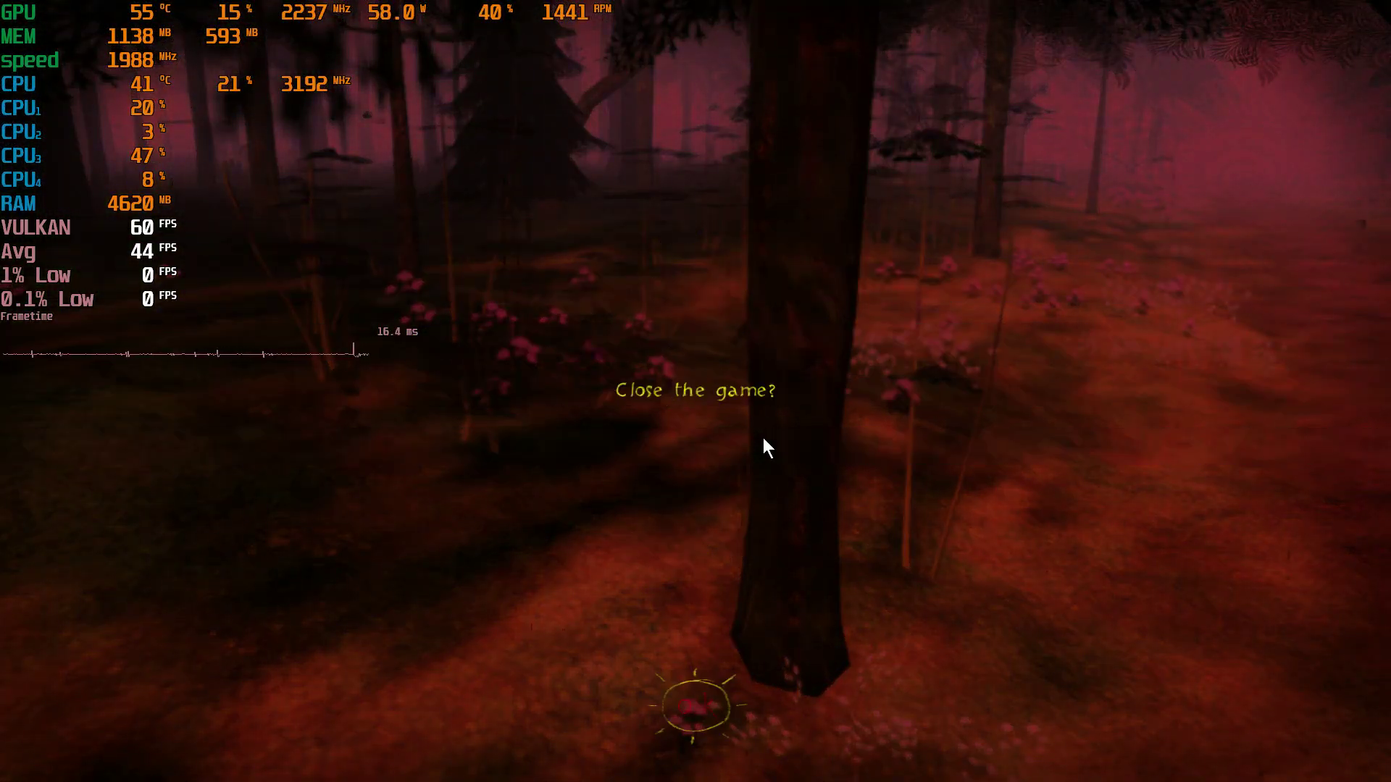
{"action": "key", "text": "Return"}
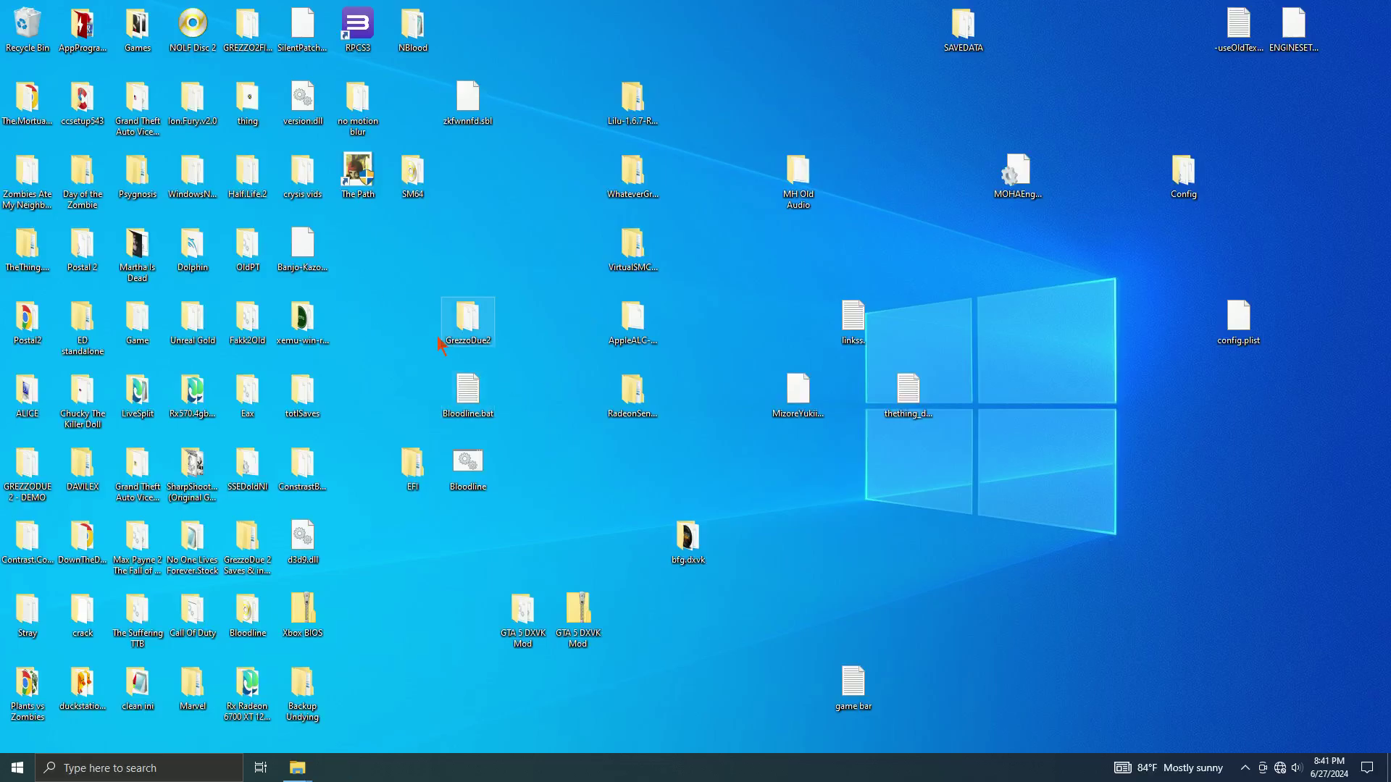
{"action": "right_click", "coordinate": [370, 190]}
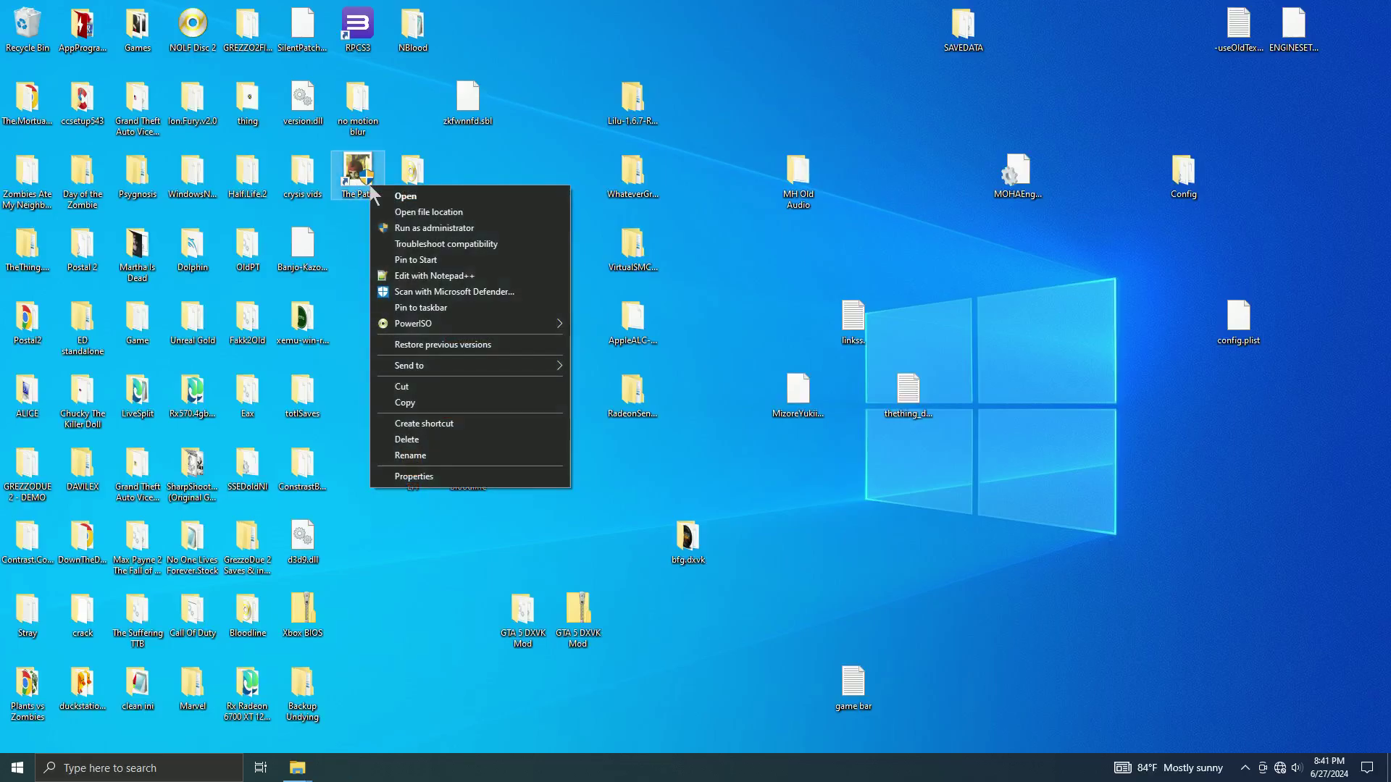
{"action": "left_click", "coordinate": [428, 211]}
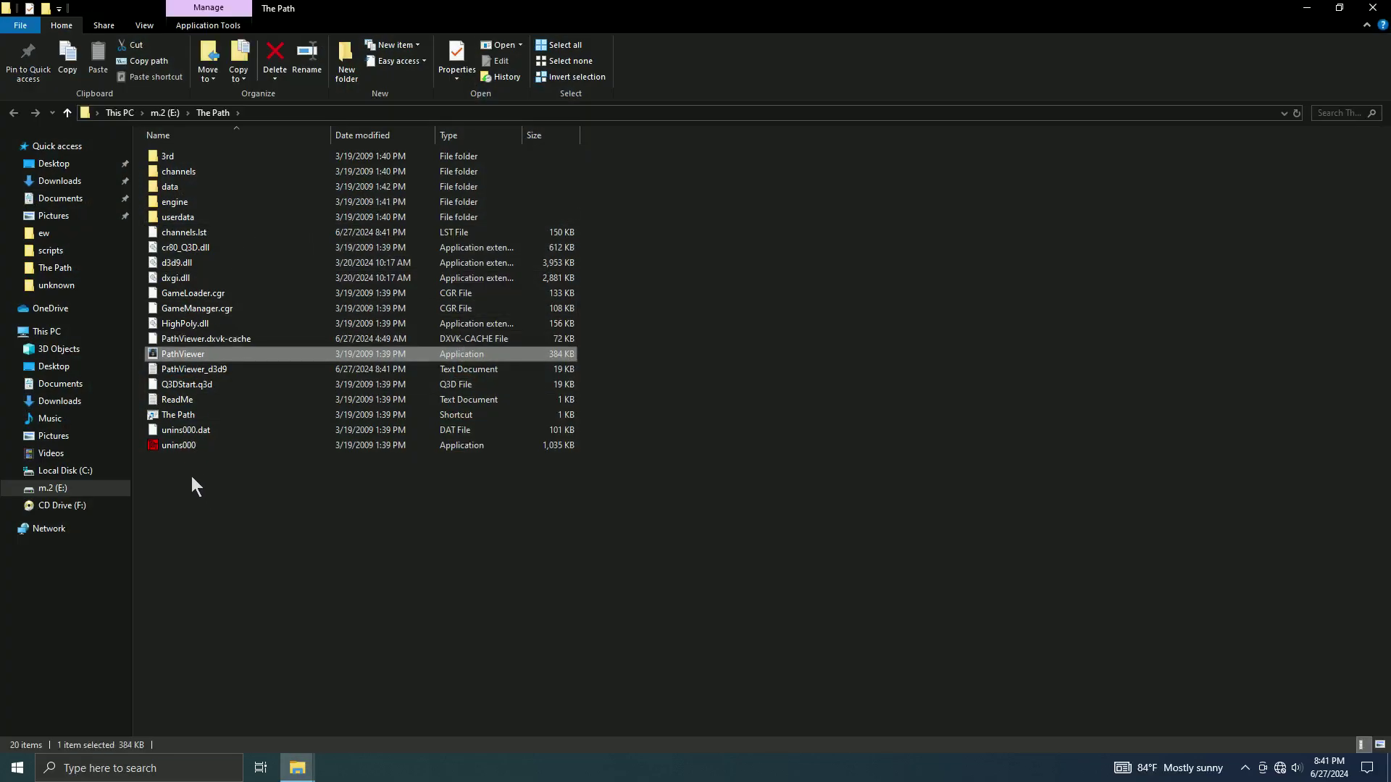
- Copy the Q3DStart.q3d file name without renaming it, and close the folder
{"action": "right_click", "coordinate": [186, 384]}
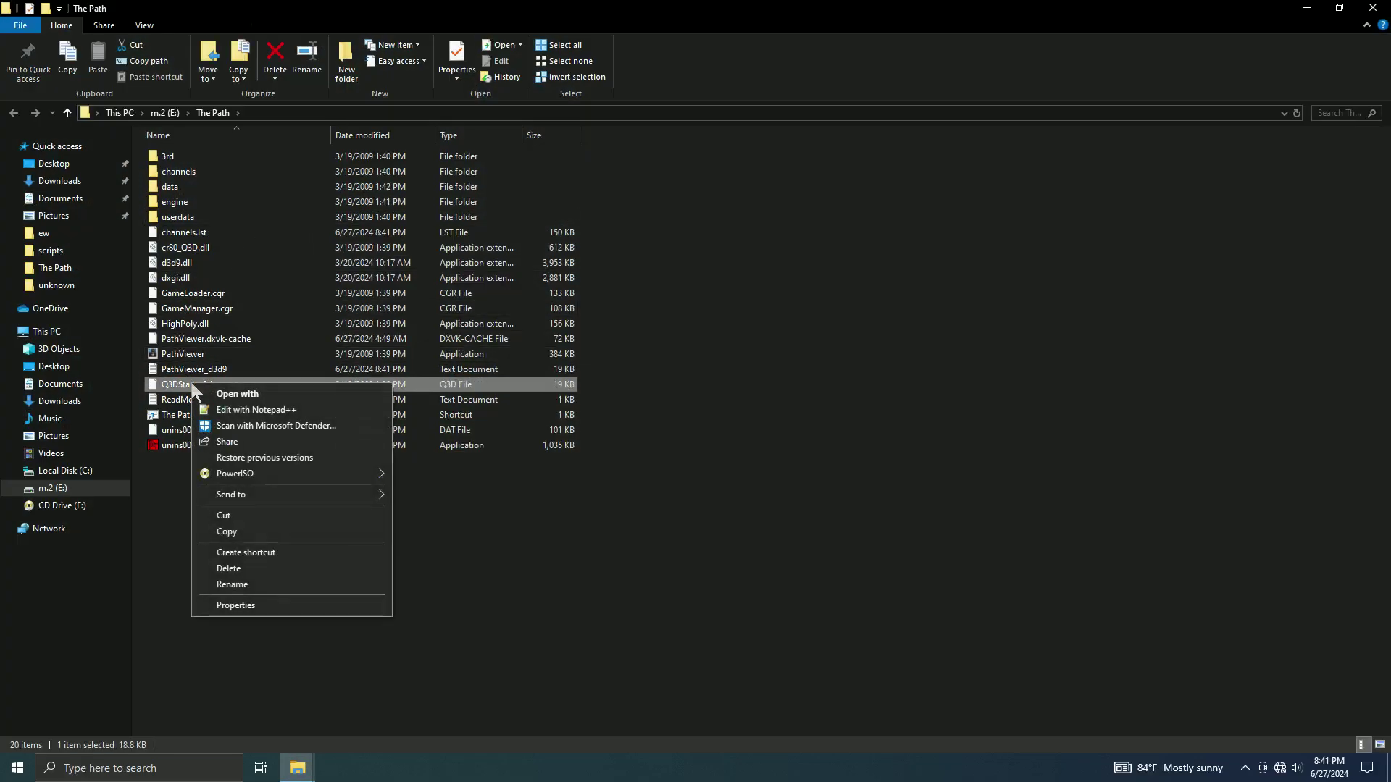
{"action": "left_click", "coordinate": [235, 584]}
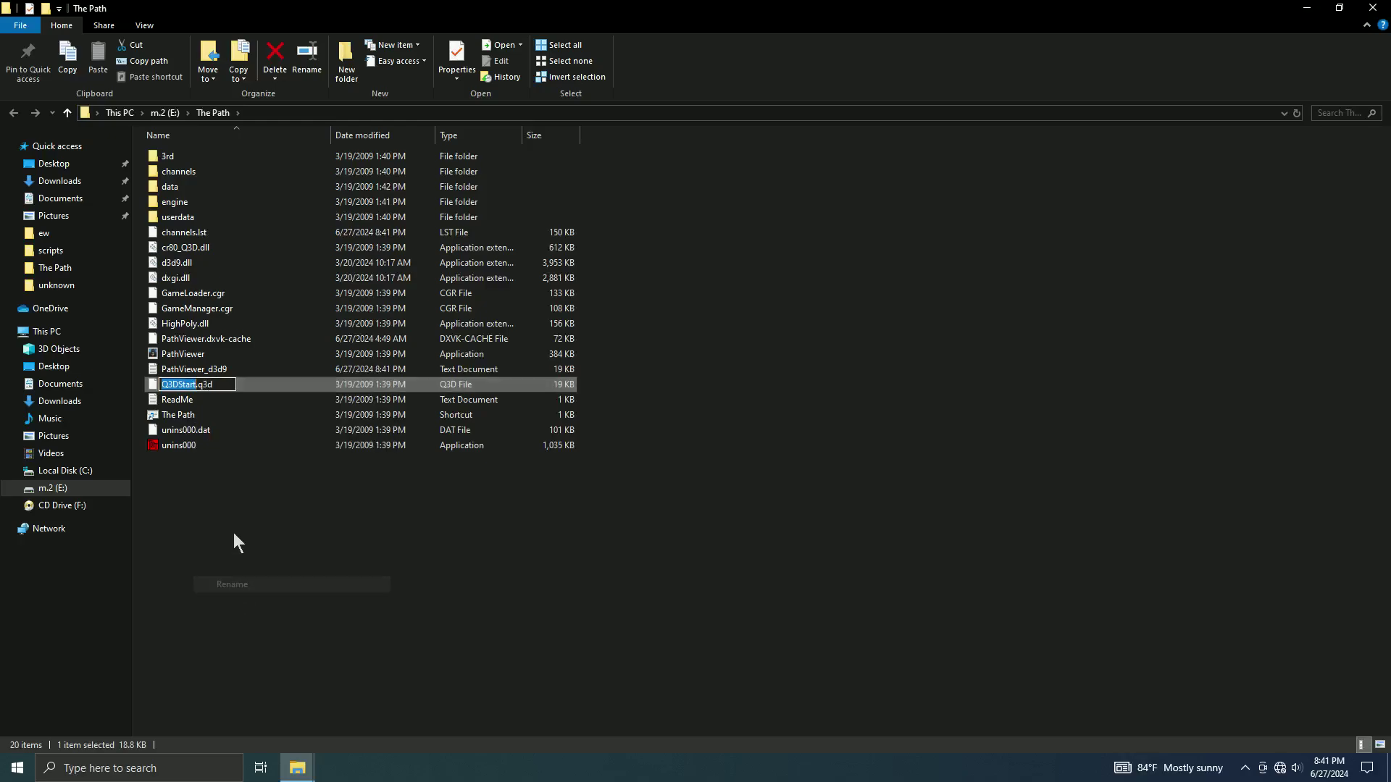
{"action": "right_click", "coordinate": [187, 385]}
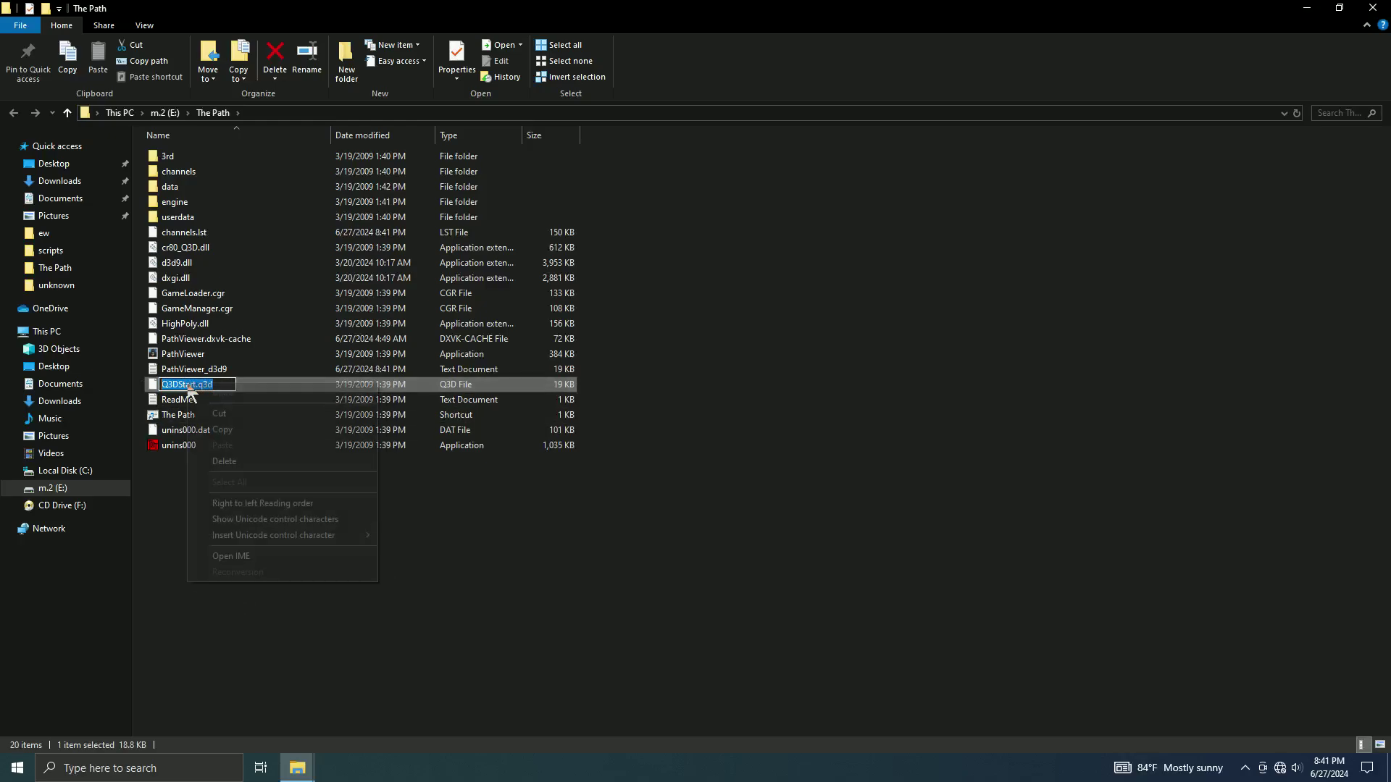
{"action": "left_click", "coordinate": [228, 428]}
{"action": "left_click", "coordinate": [283, 557]}
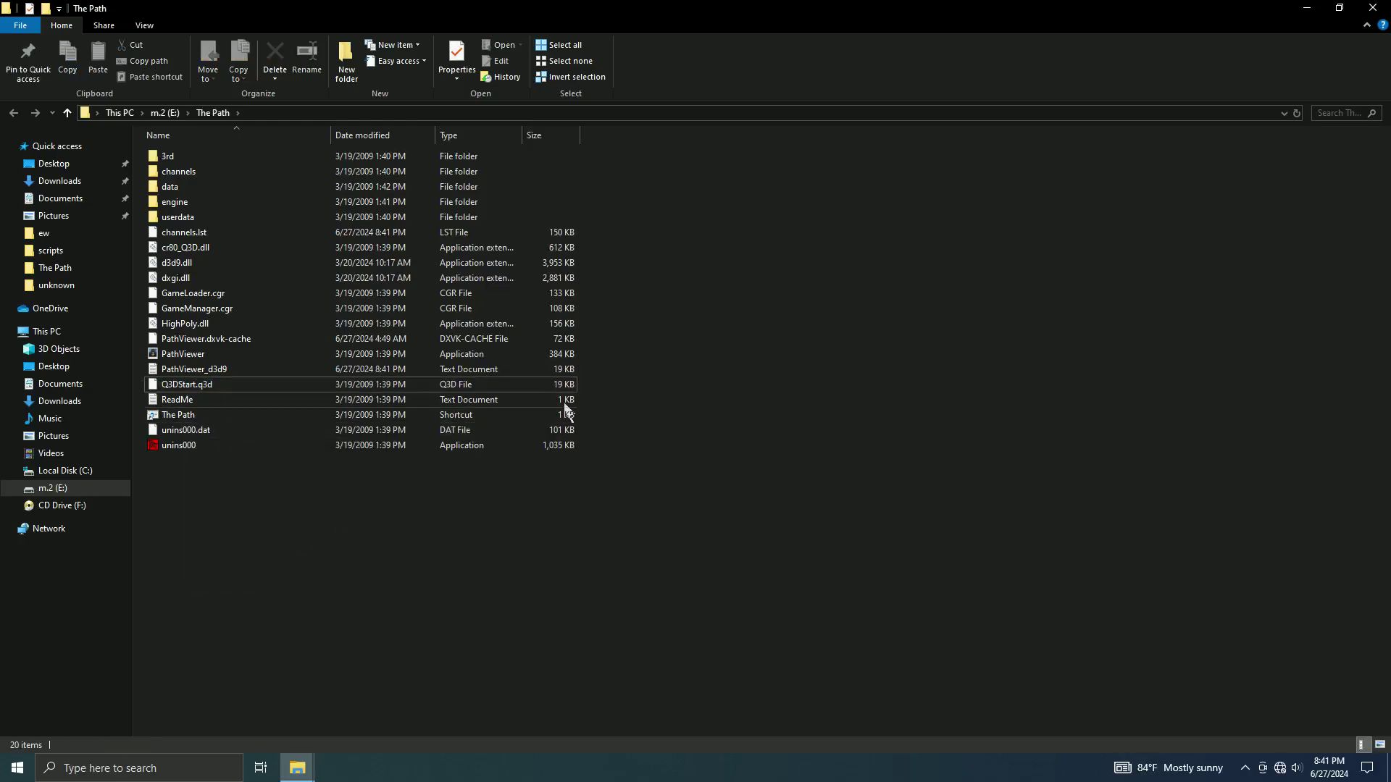
{"action": "left_click", "coordinate": [1371, 10]}
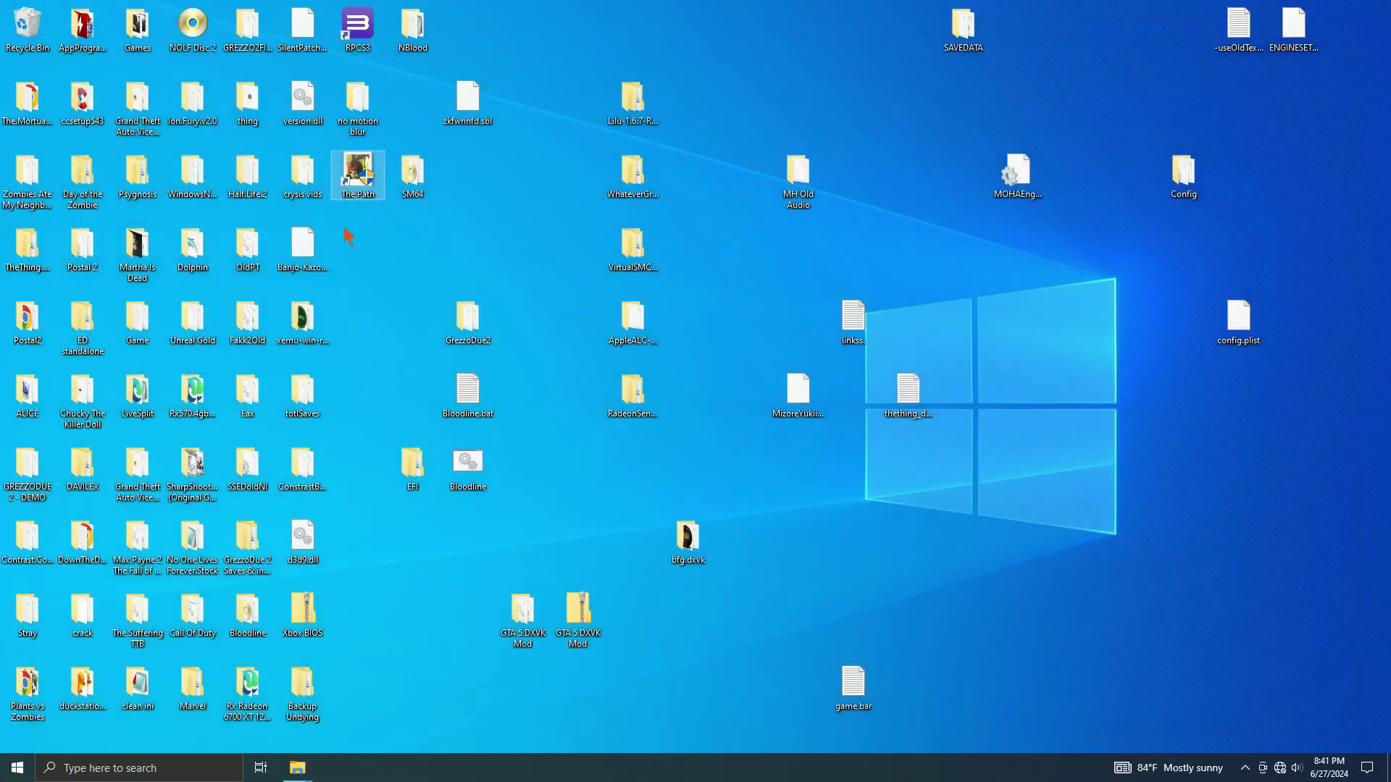
- Append Q3DStart.q3d to The Path shortcut's Target in Properties and save
{"action": "right_click", "coordinate": [358, 179]}
{"action": "left_click", "coordinate": [405, 476]}
{"action": "type", "text": "\"E:\\The Path\\PathViewer.exe\""}
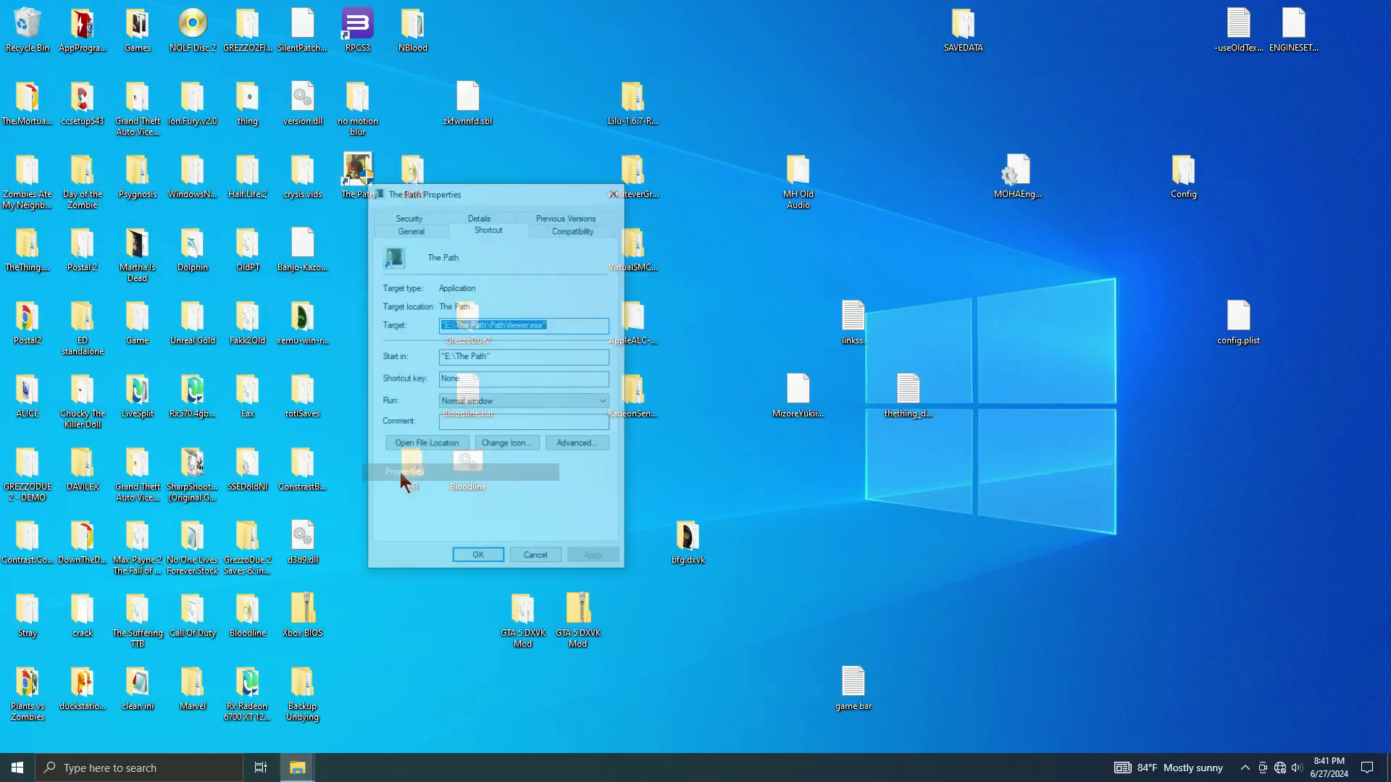
{"action": "right_click", "coordinate": [568, 324]}
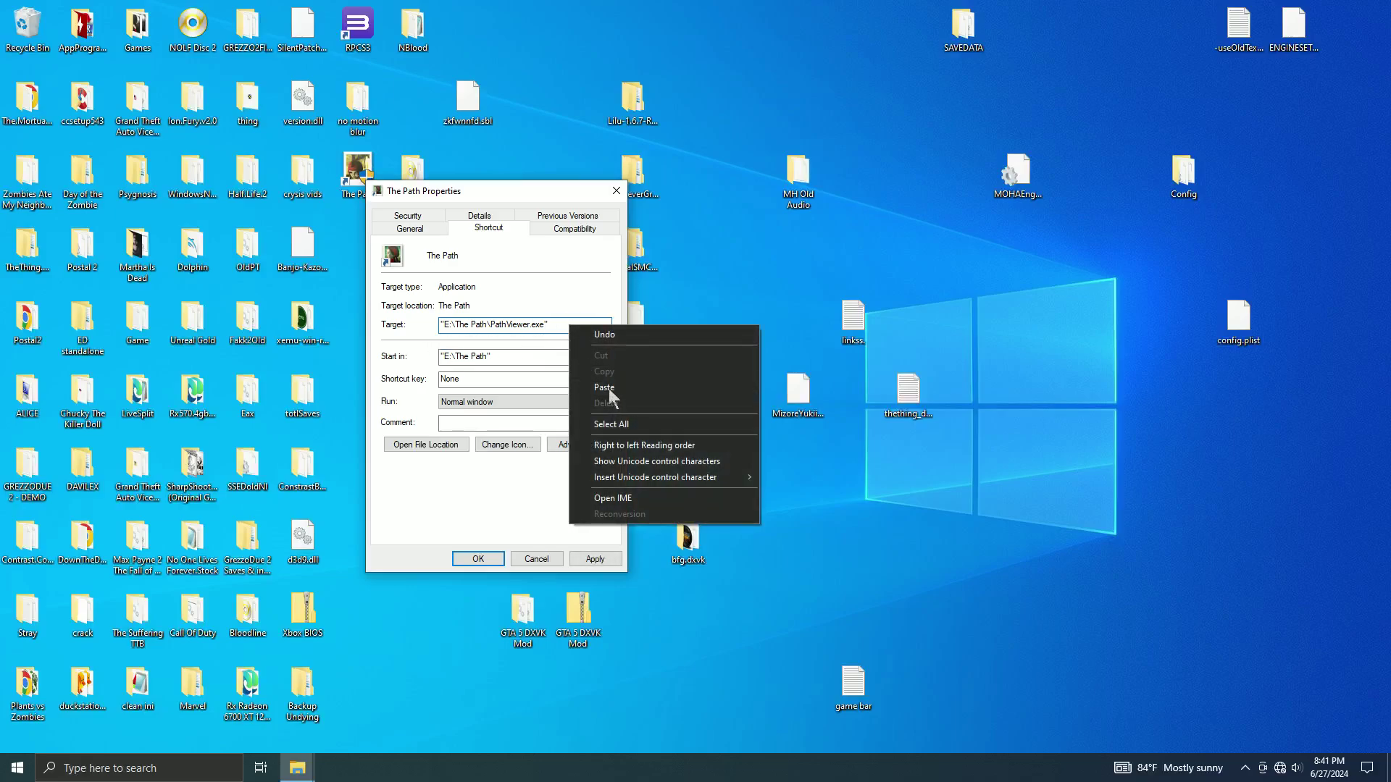
{"action": "left_click", "coordinate": [605, 388]}
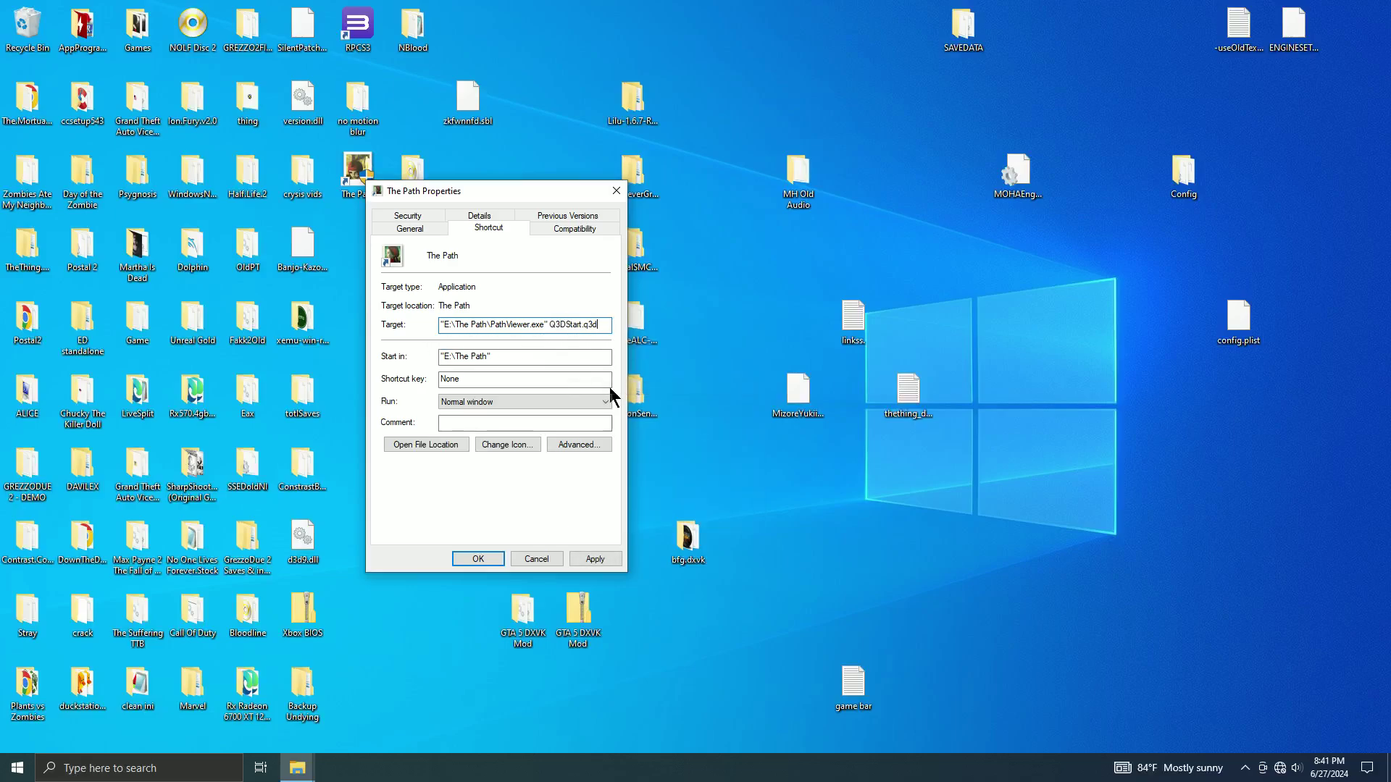
{"action": "left_click", "coordinate": [476, 559]}
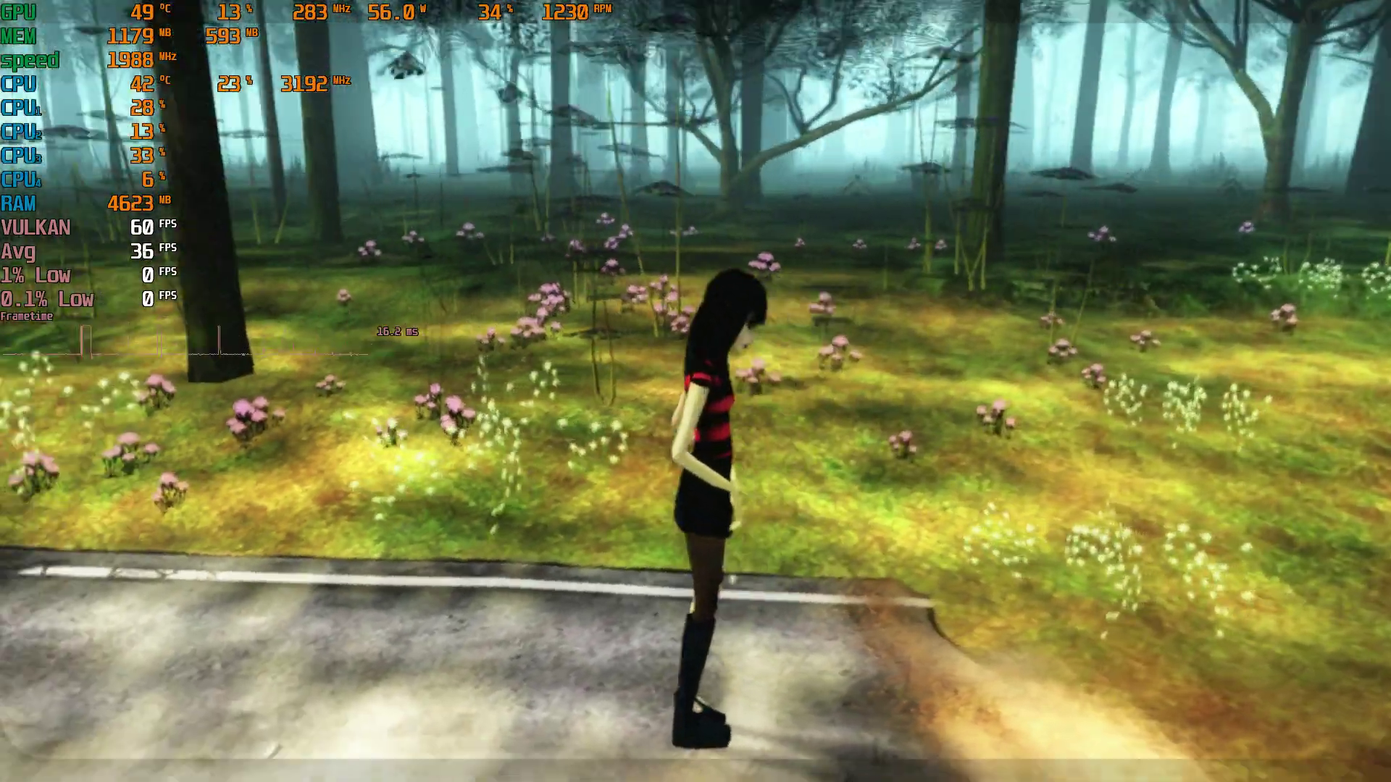
- Walk the character forward along the forest path with W
{"action": "key", "text": "w"}
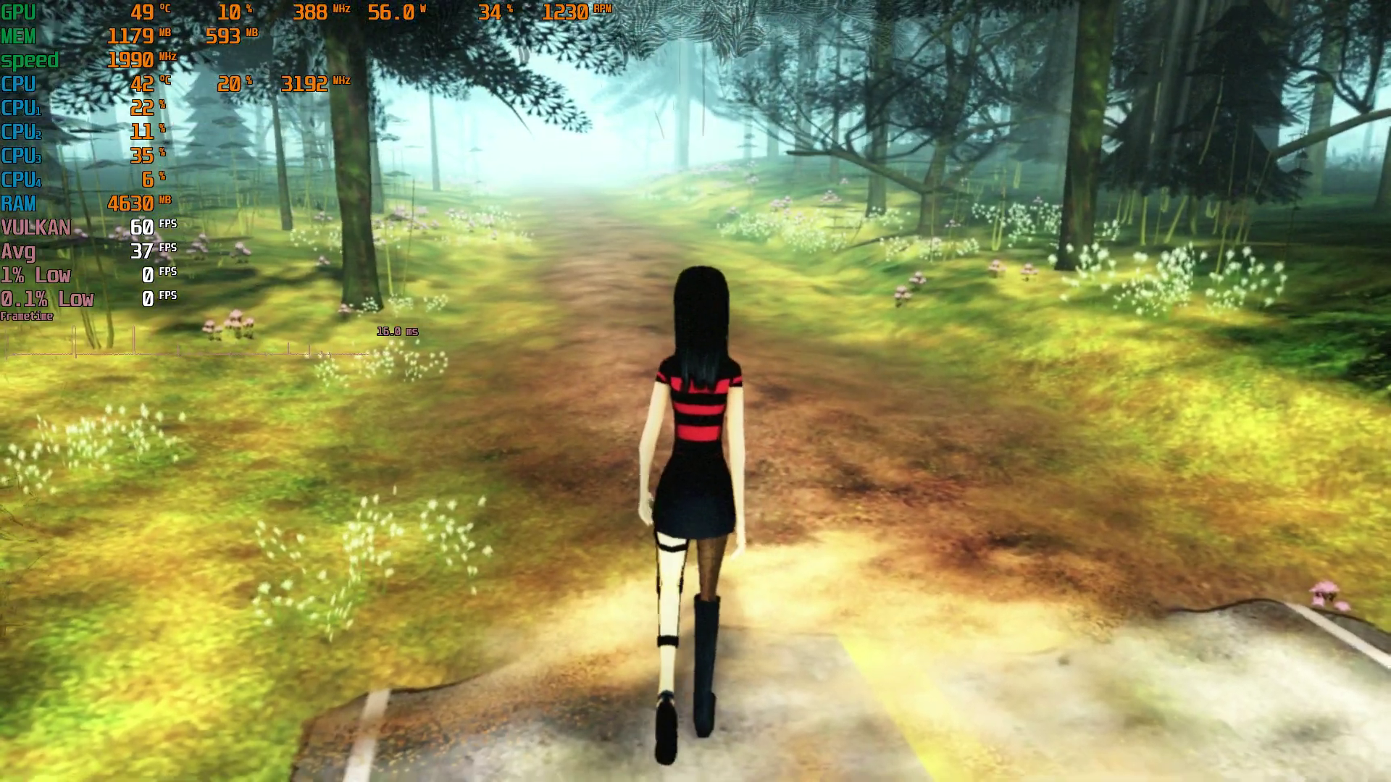
{"action": "key", "text": "w"}
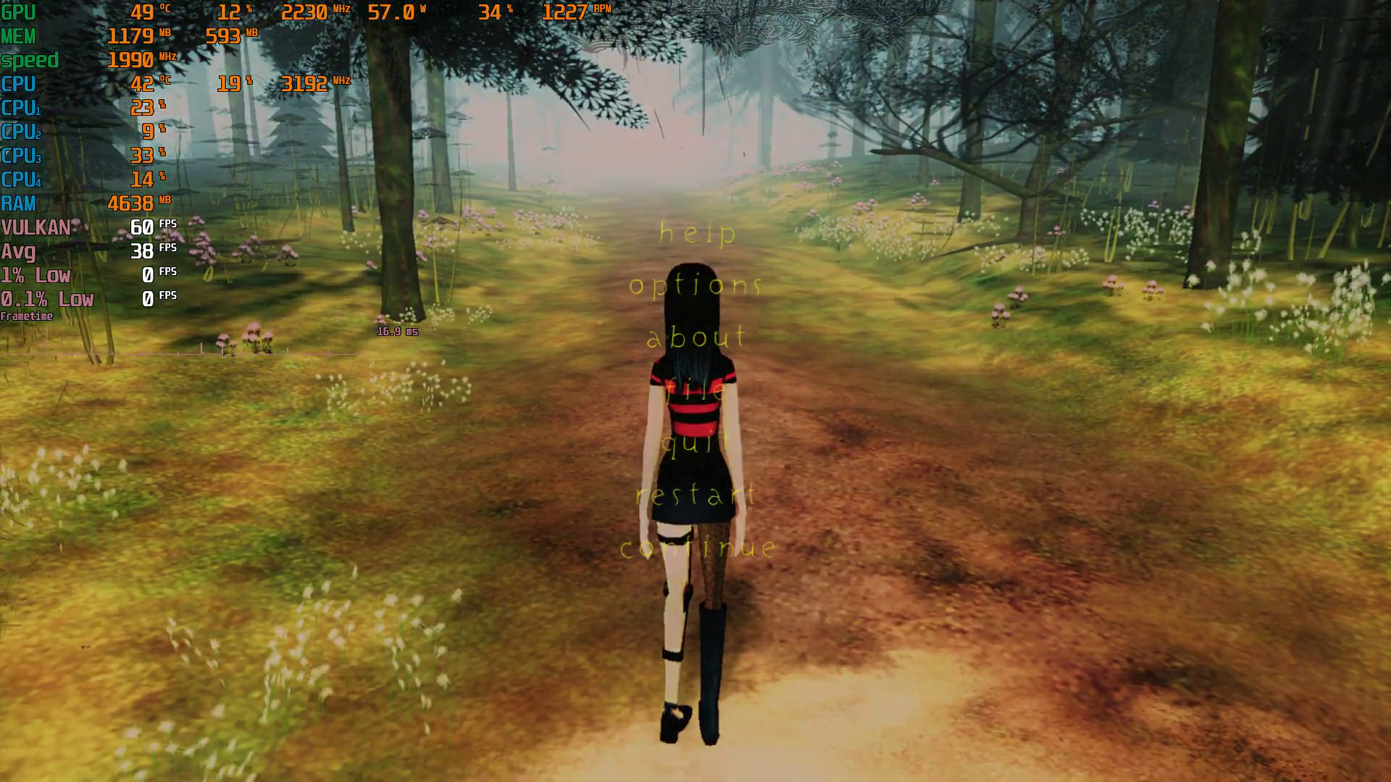
- Lower post-process quality to medium in the game options and resume playing
{"action": "key", "text": "Escape"}
{"action": "key", "text": "Down"}
{"action": "key", "text": "Down"}
{"action": "key", "text": "Up"}
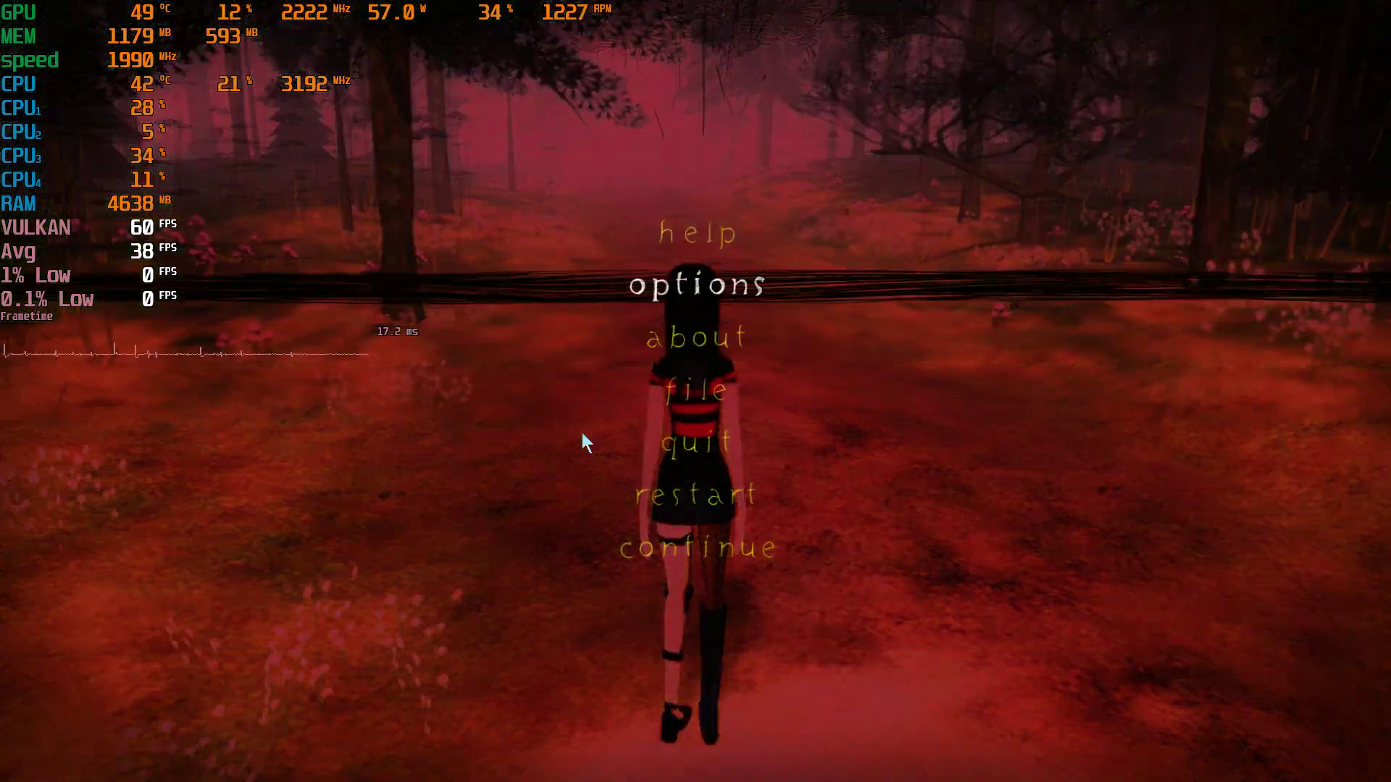
{"action": "key", "text": "Return"}
{"action": "key", "text": "Down"}
{"action": "key", "text": "Down"}
{"action": "key", "text": "Down"}
{"action": "key", "text": "Down"}
{"action": "key", "text": "Down"}
{"action": "key", "text": "Down"}
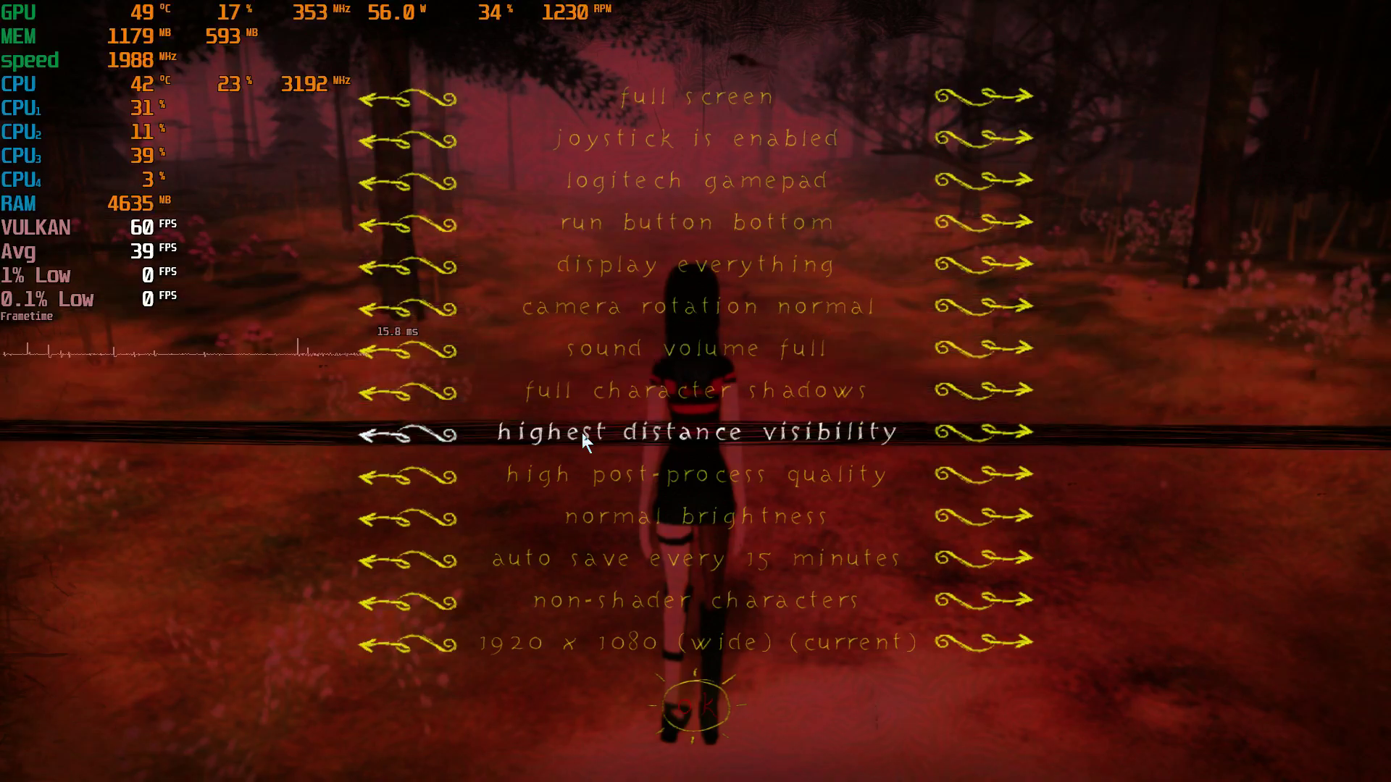
{"action": "key", "text": "Down"}
{"action": "key", "text": "Left"}
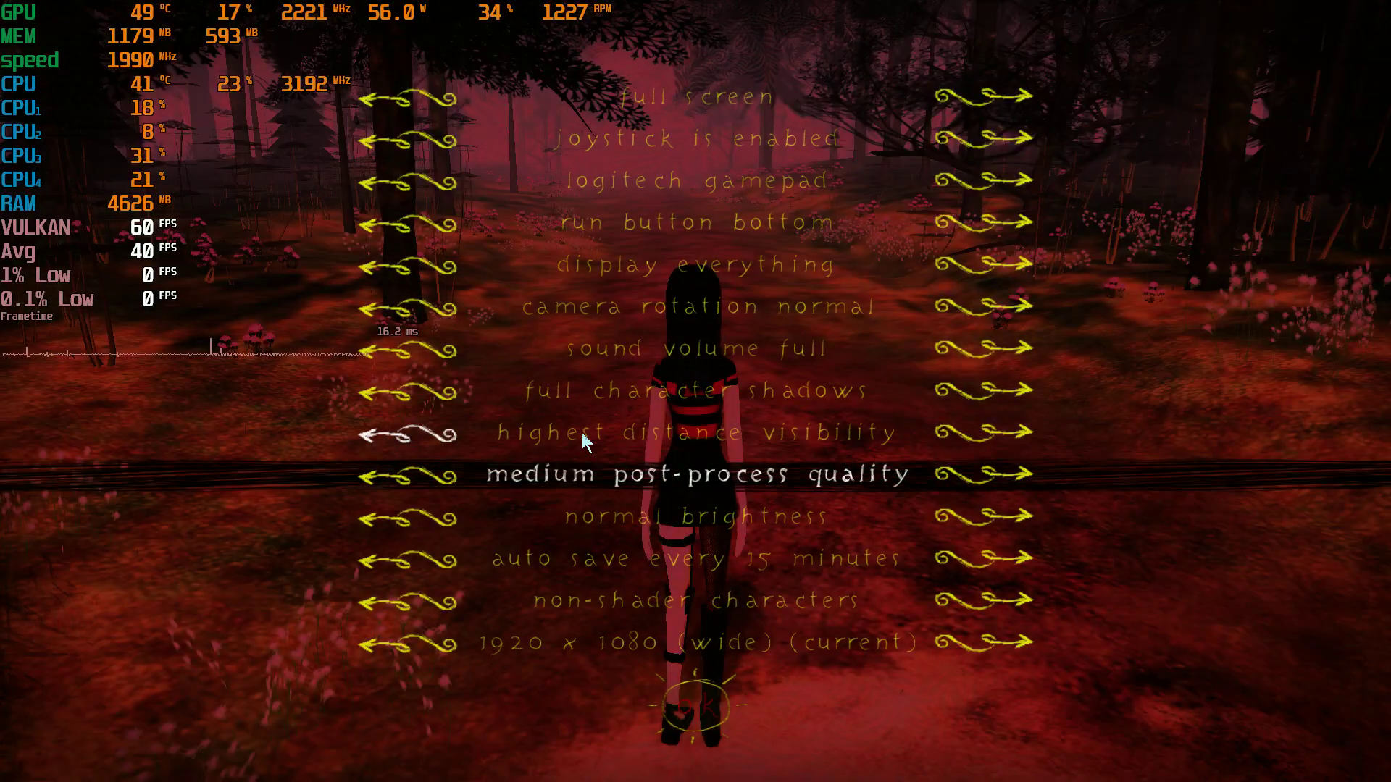
{"action": "key", "text": "Down"}
{"action": "key", "text": "Down"}
{"action": "key", "text": "Down"}
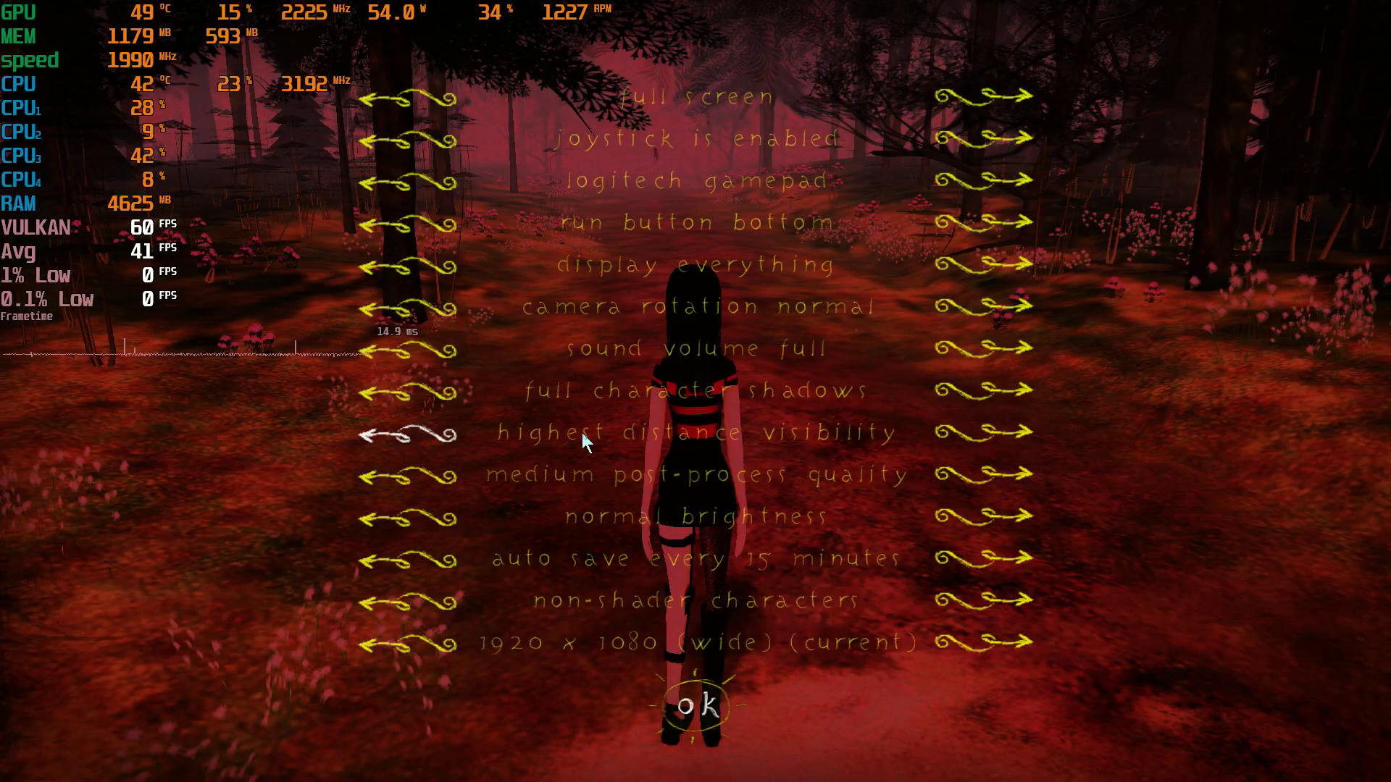
{"action": "key", "text": "Return"}
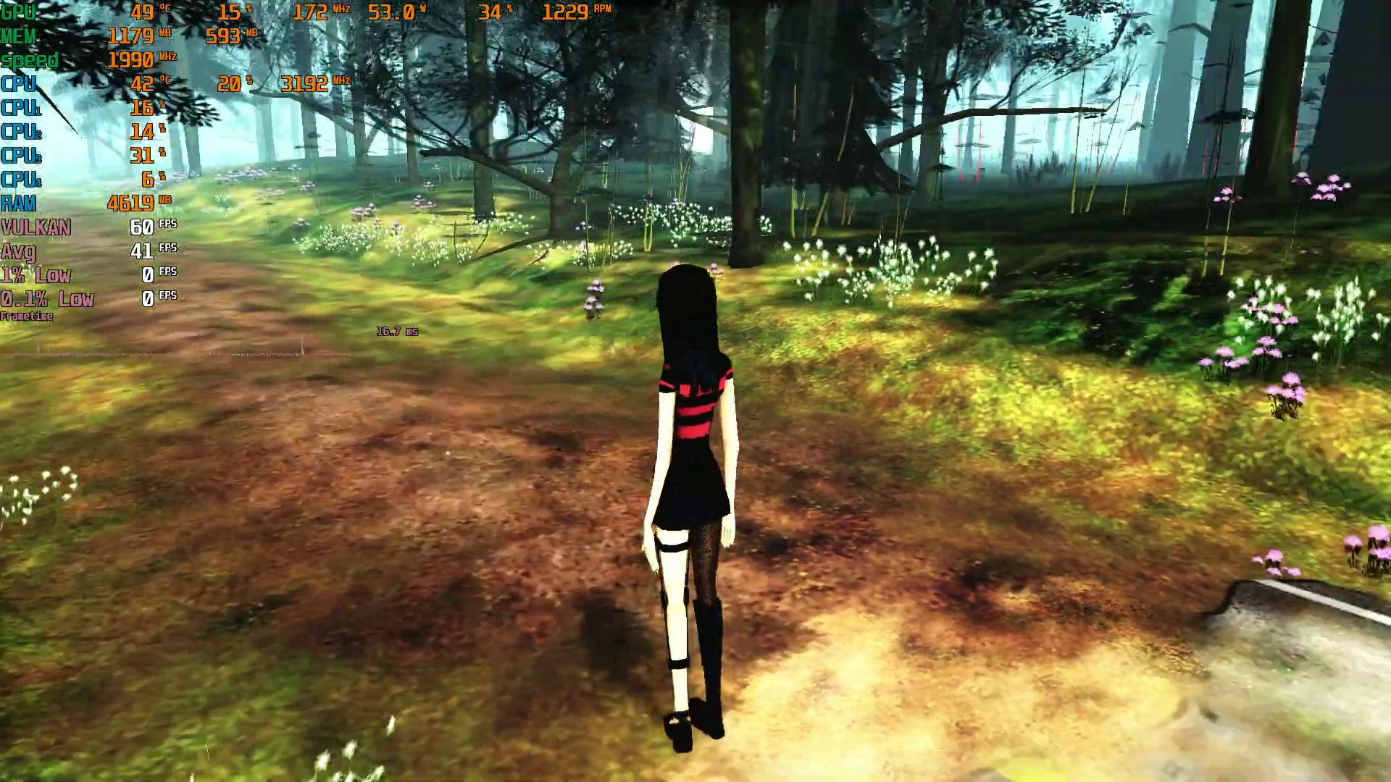
- Walk the character down the forest path, briefly turning aside
{"action": "key", "text": "w"}
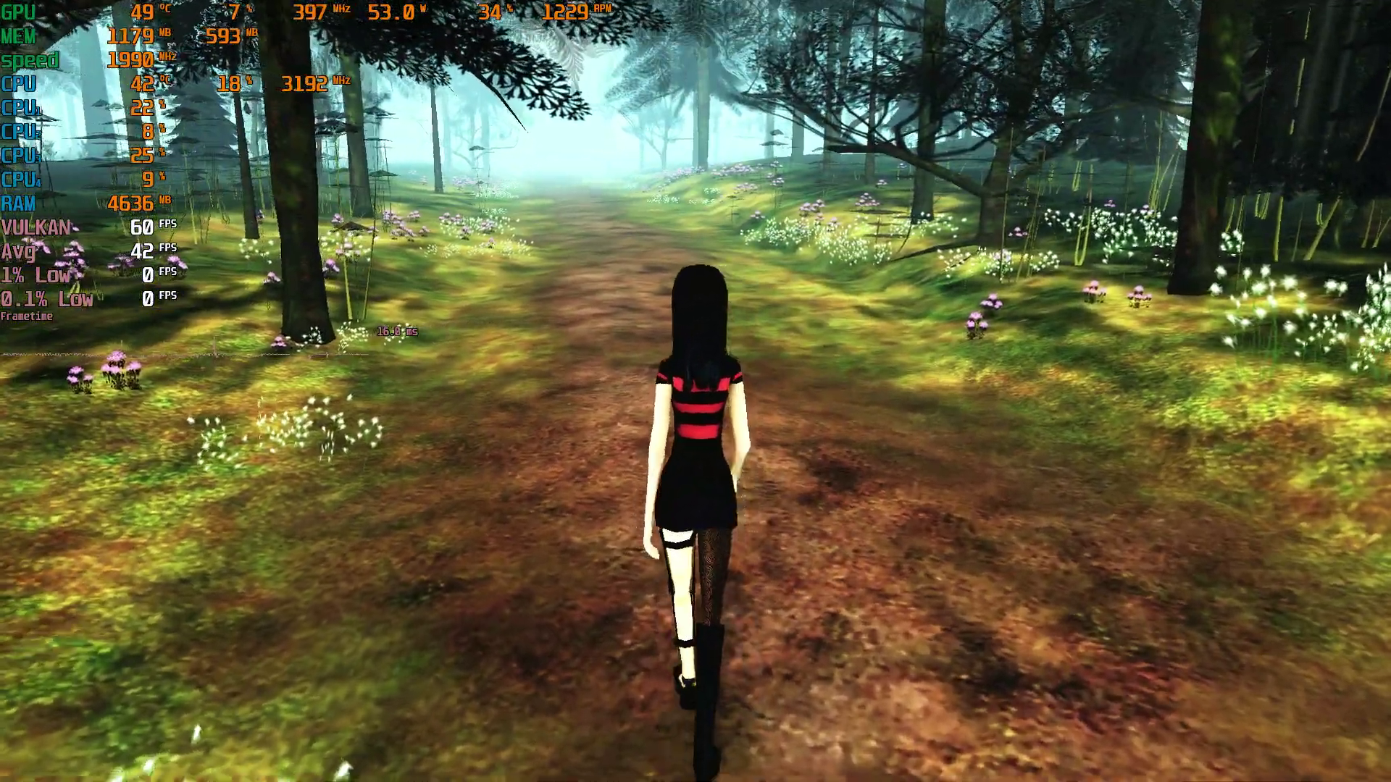
{"action": "key", "text": "w"}
{"action": "key", "text": "w"}
{"action": "key", "text": "a"}
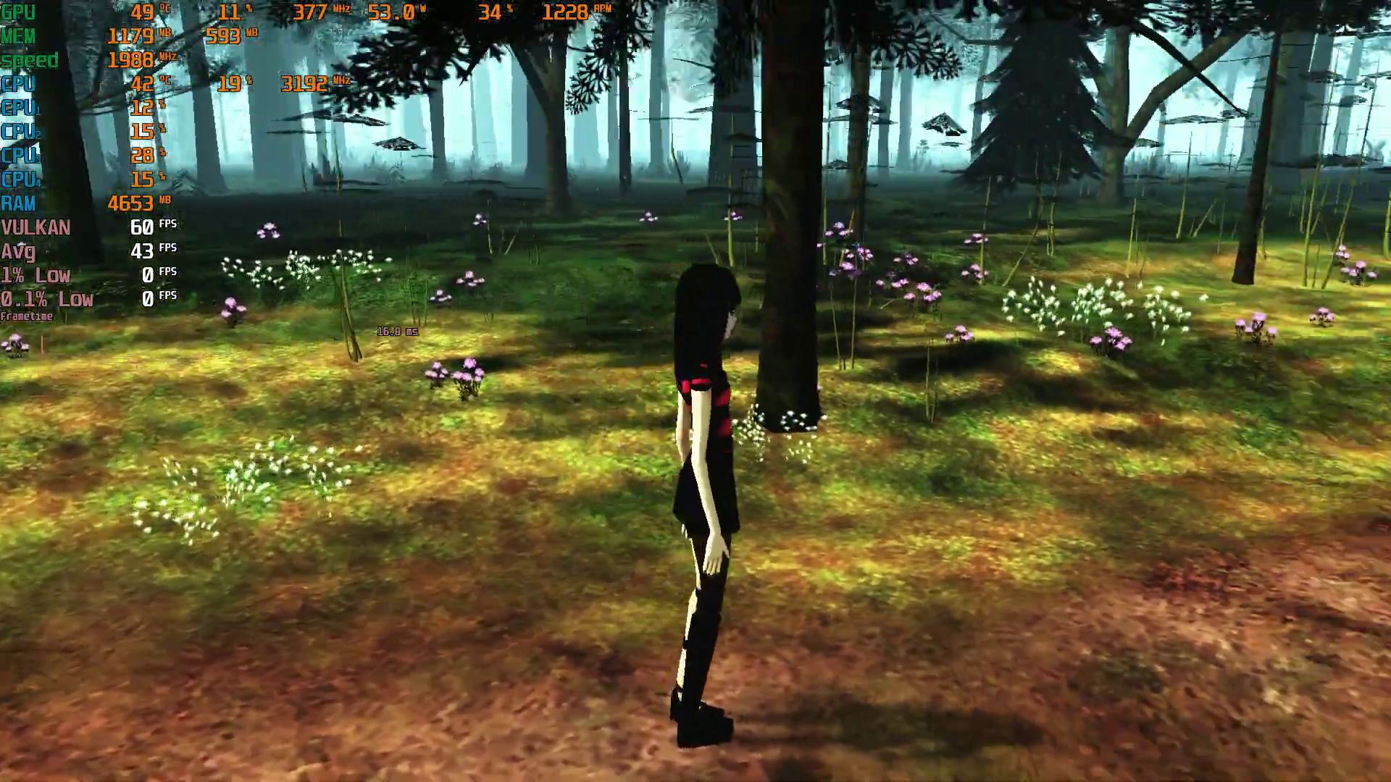
{"action": "key", "text": "w"}
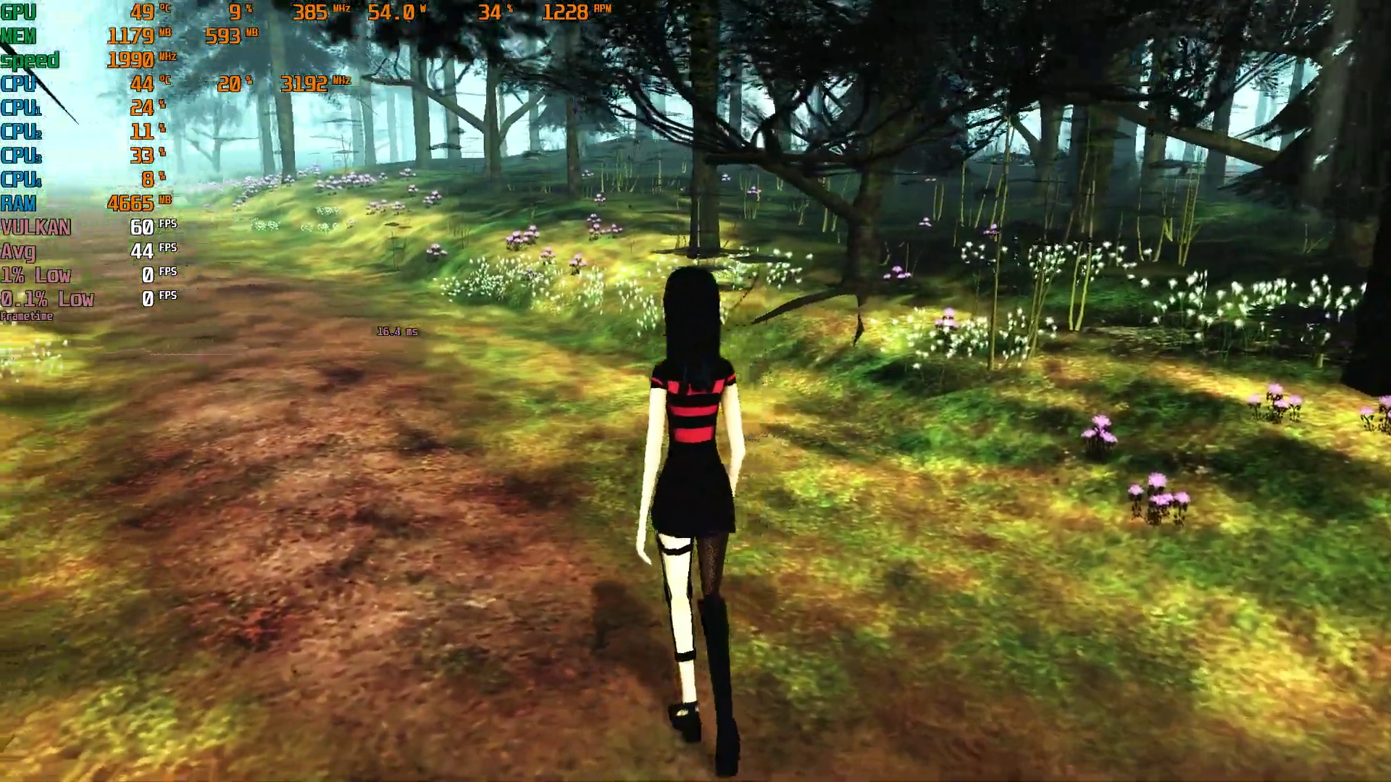
{"action": "key", "text": "w"}
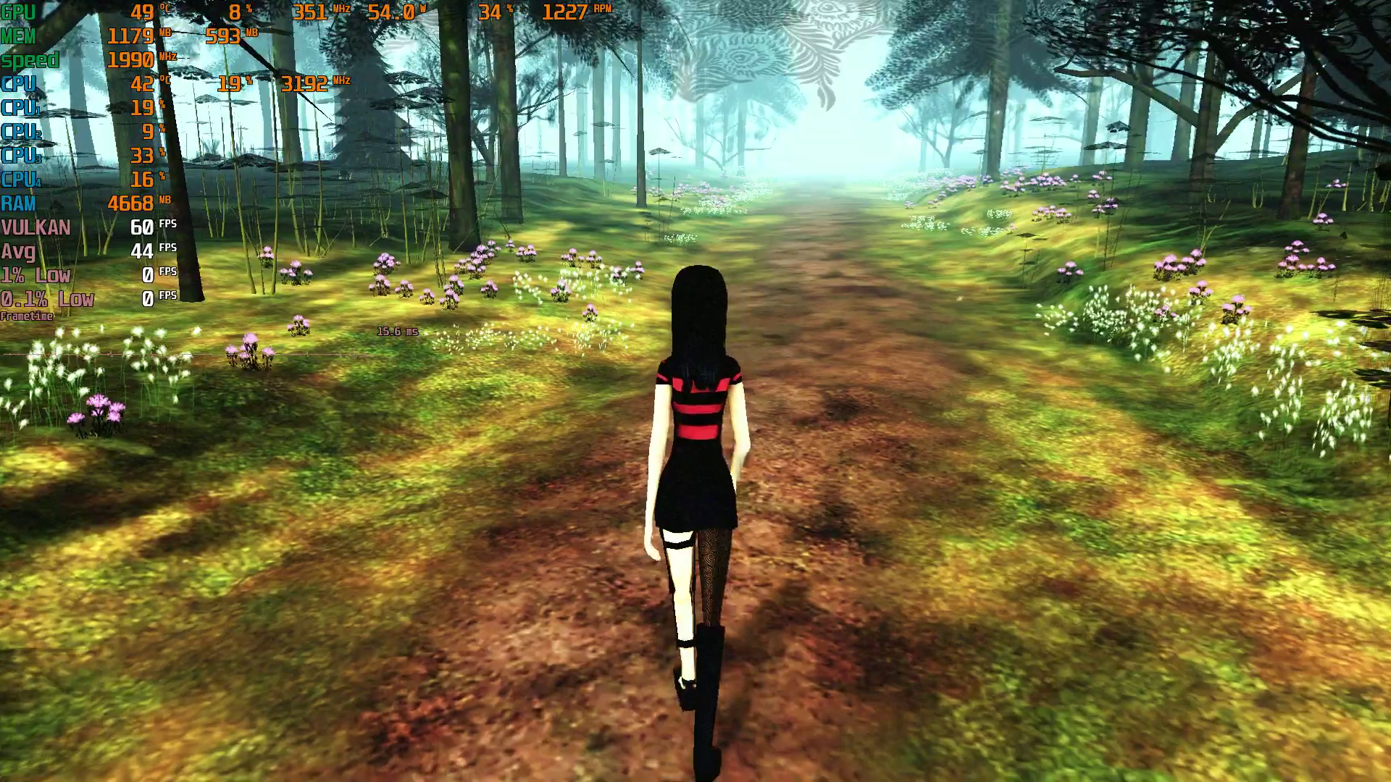
{"action": "key", "text": "w"}
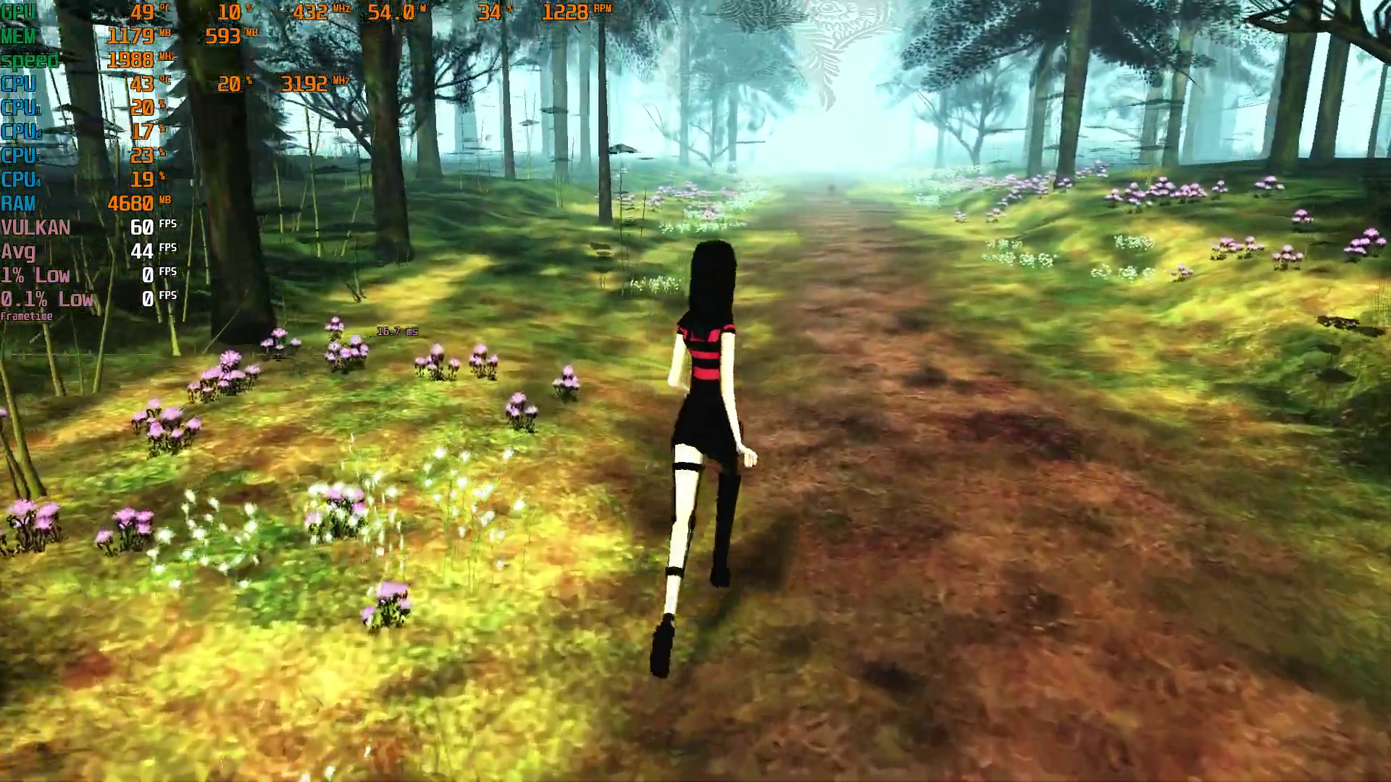
{"action": "key", "text": "w"}
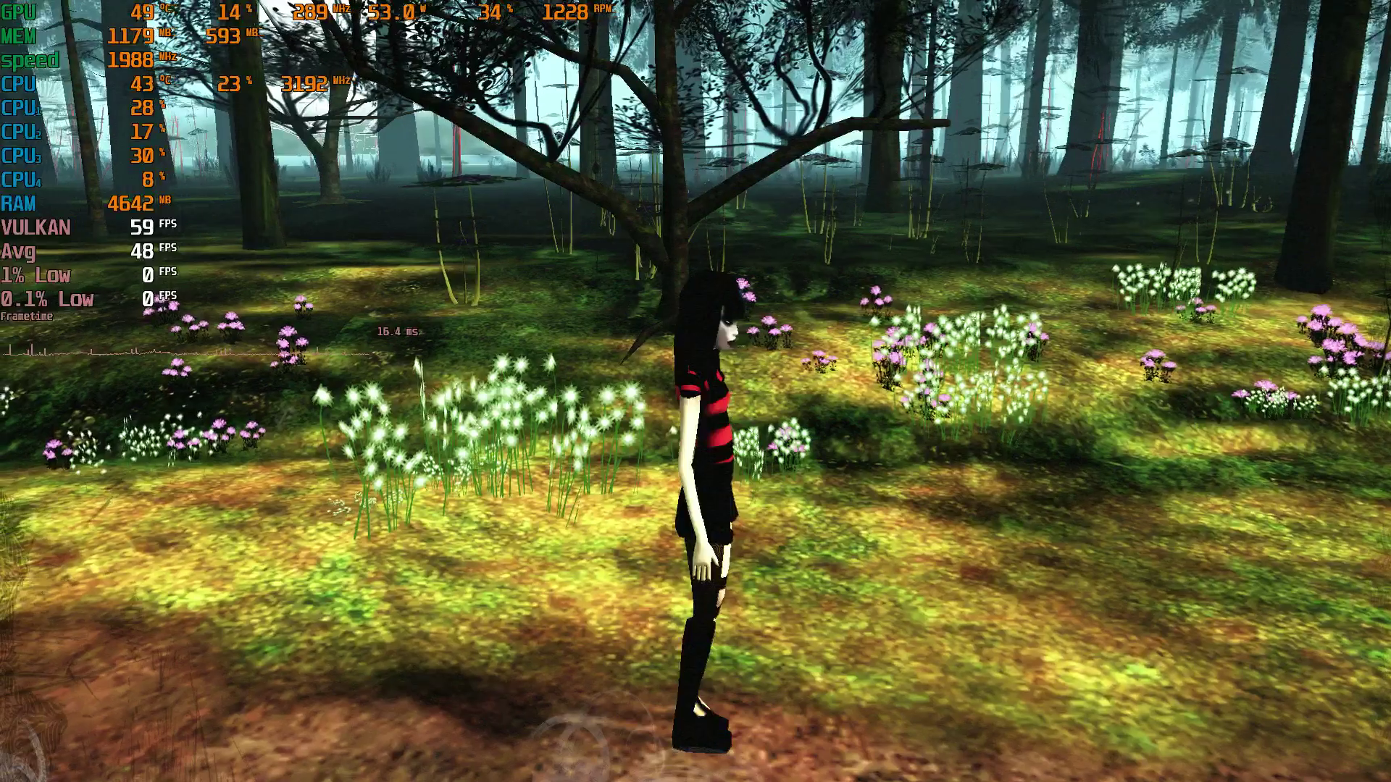
- Pause the game and choose quit to bring up the close prompt
{"action": "key", "text": "Escape"}
{"action": "key", "text": "Down"}
{"action": "key", "text": "Down"}
{"action": "key", "text": "Down"}
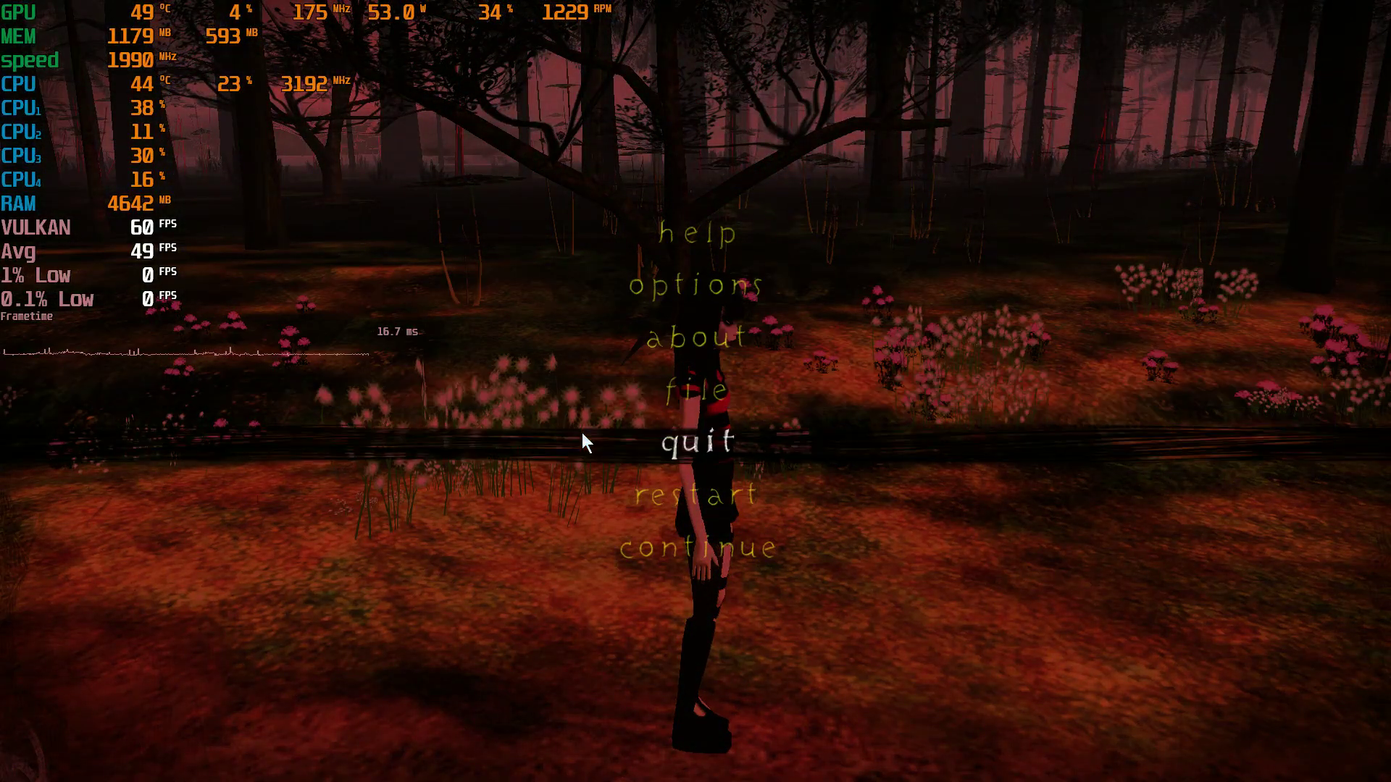
{"action": "key", "text": "Down"}
{"action": "key", "text": "Up"}
{"action": "key", "text": "Return"}
{"action": "key", "text": "Return"}
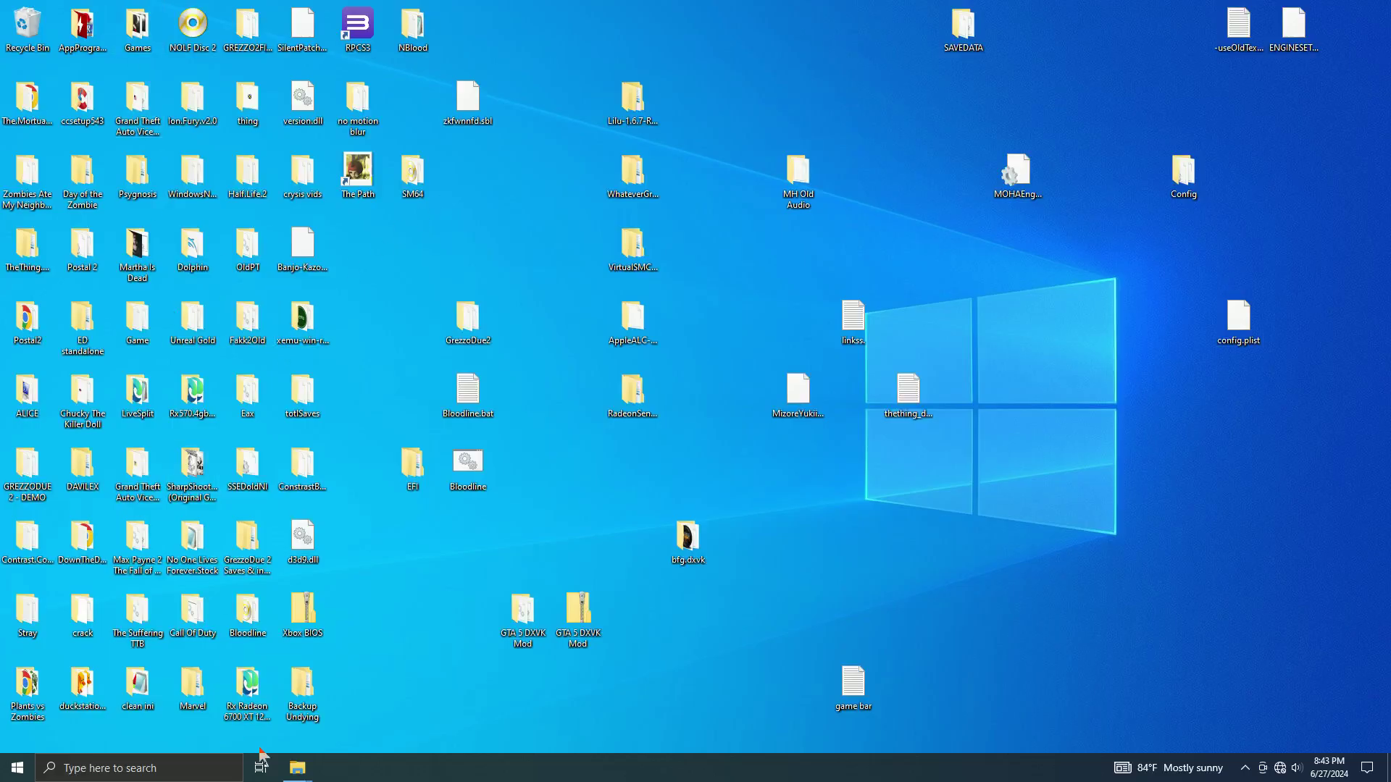
- Switch to the game's AppData save folder and select ThePath_SavedGame.cgr
{"action": "left_click", "coordinate": [298, 769]}
{"action": "left_click", "coordinate": [310, 699]}
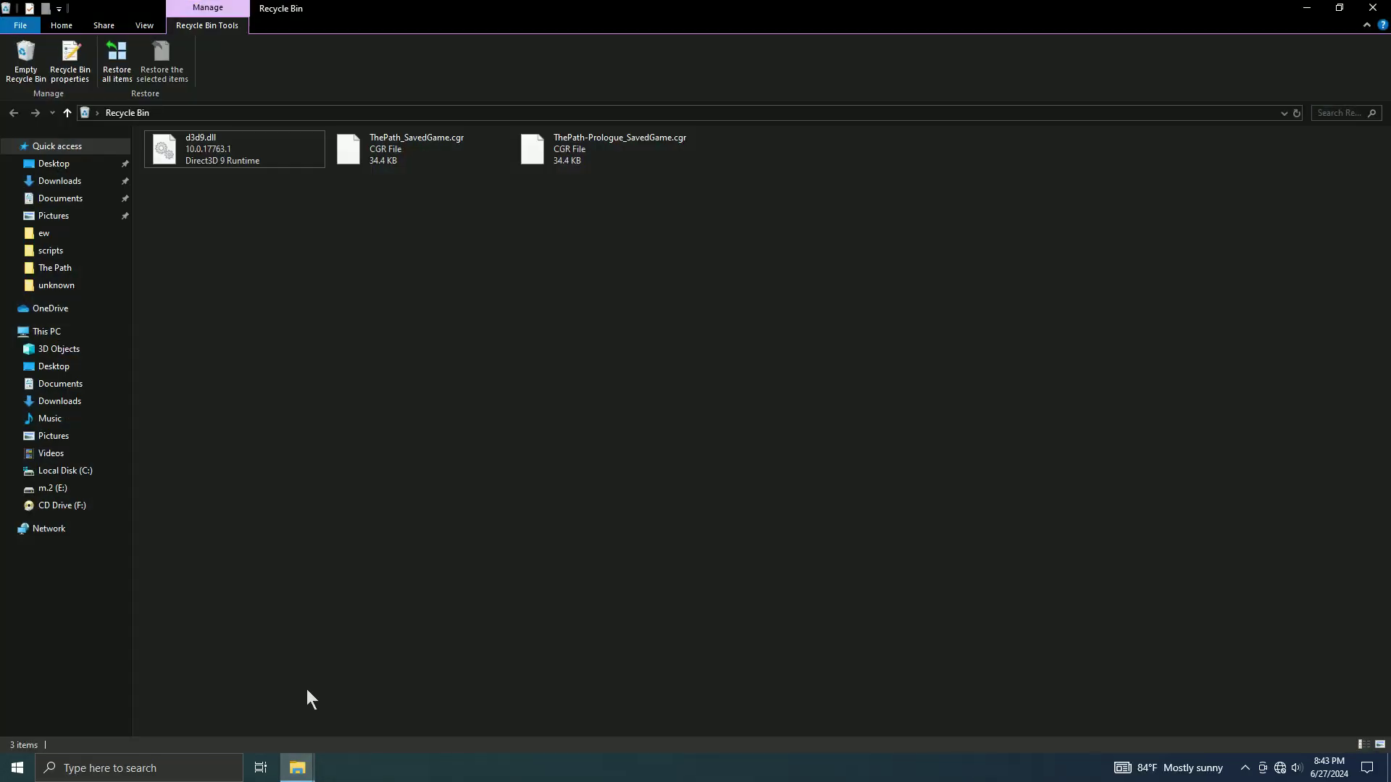
{"action": "left_click", "coordinate": [298, 768]}
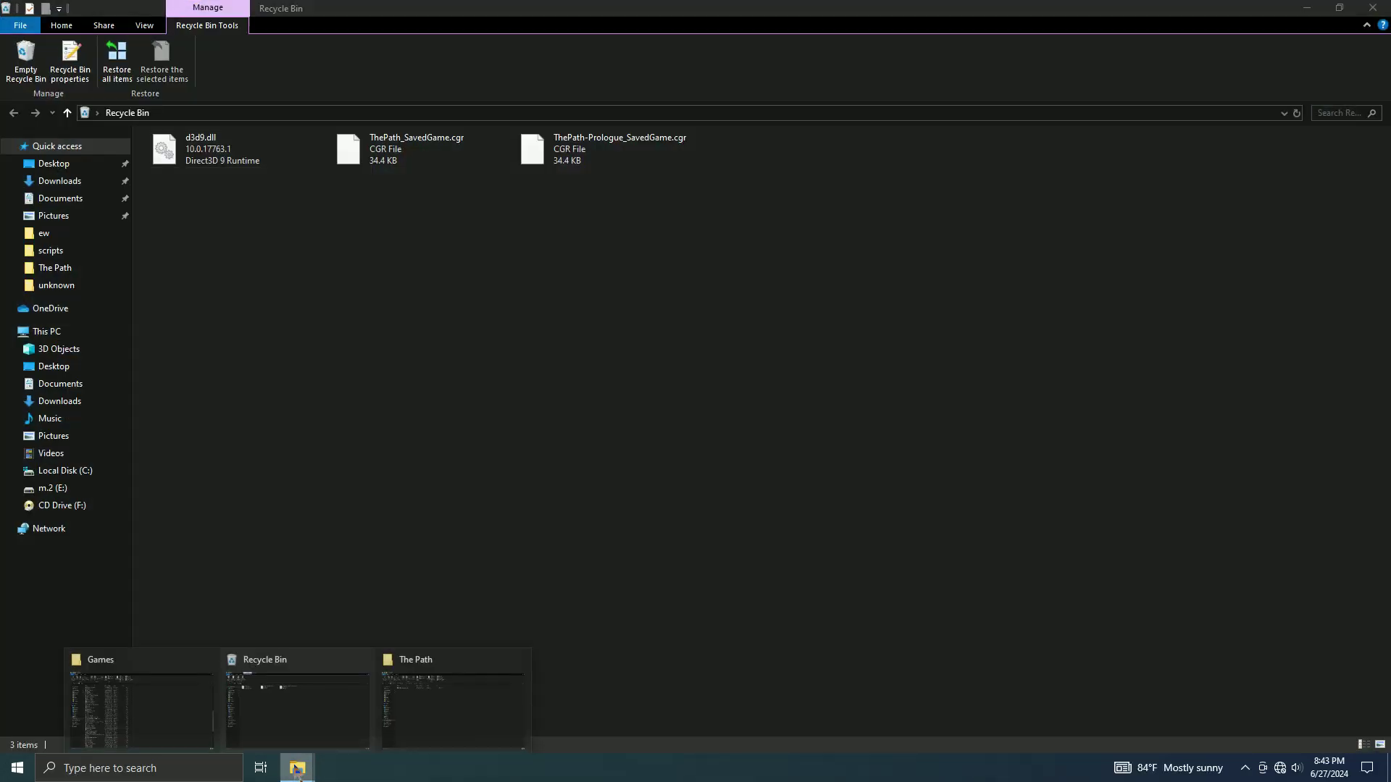
{"action": "left_click", "coordinate": [407, 690]}
{"action": "left_click", "coordinate": [237, 156]}
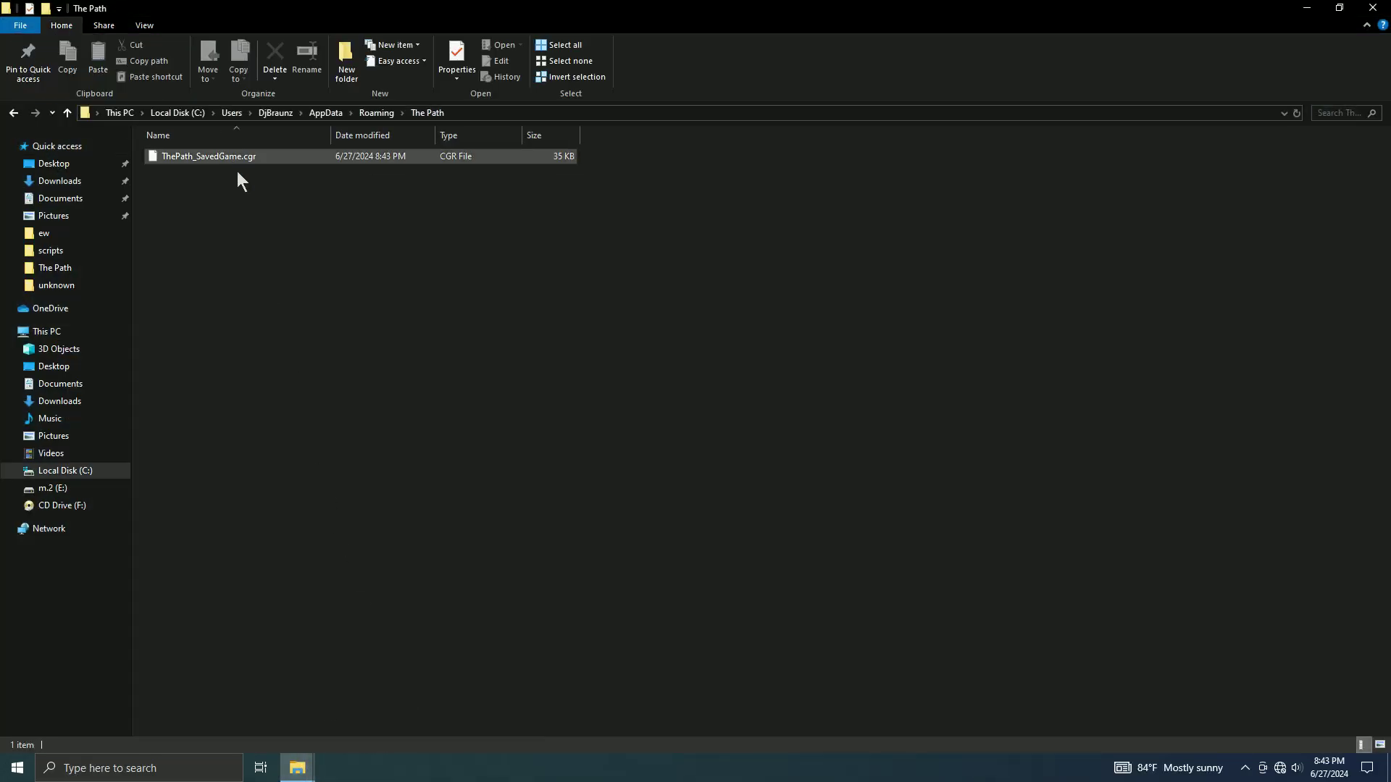
{"action": "left_click", "coordinate": [260, 225]}
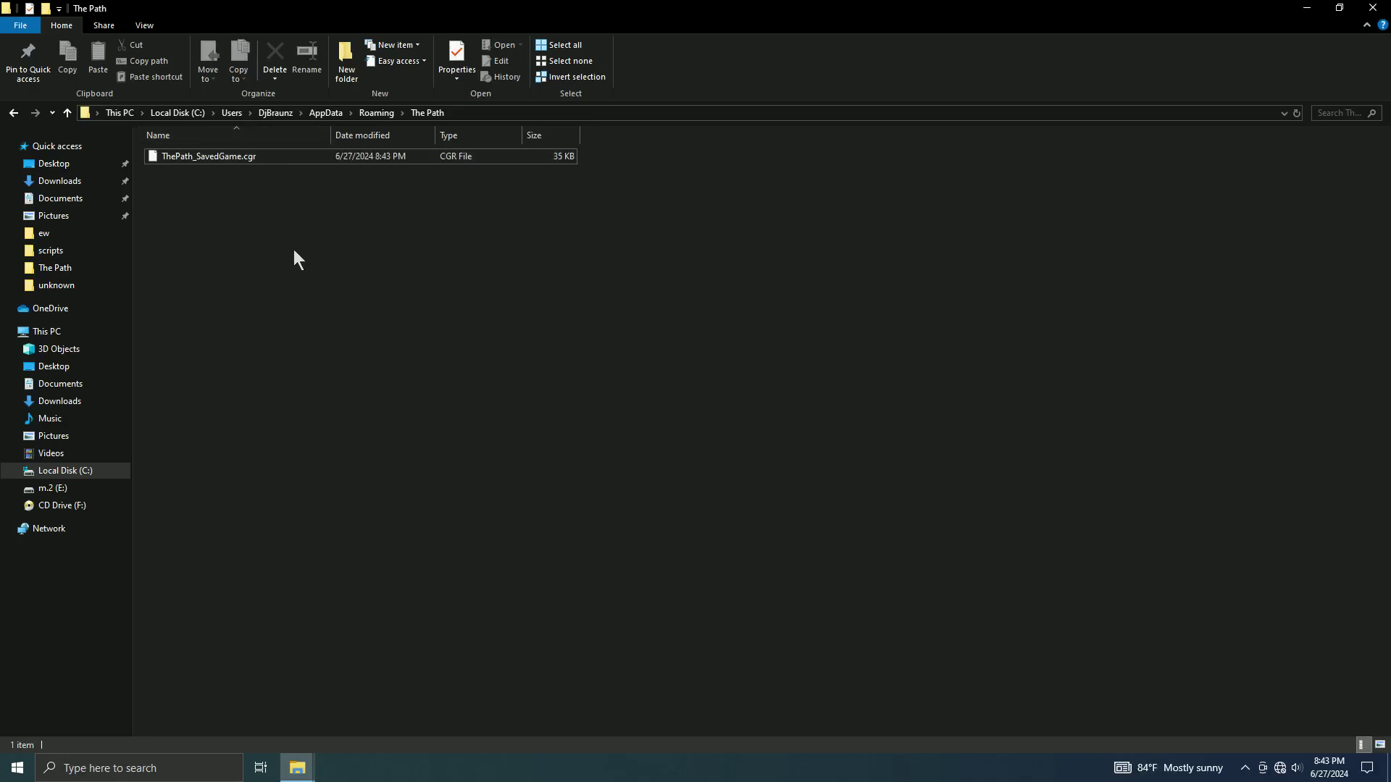
{"action": "left_click", "coordinate": [197, 162]}
- Delete ThePath_SavedGame.cgr, minimize the save folder, and bring up Games
{"action": "right_click", "coordinate": [225, 158]}
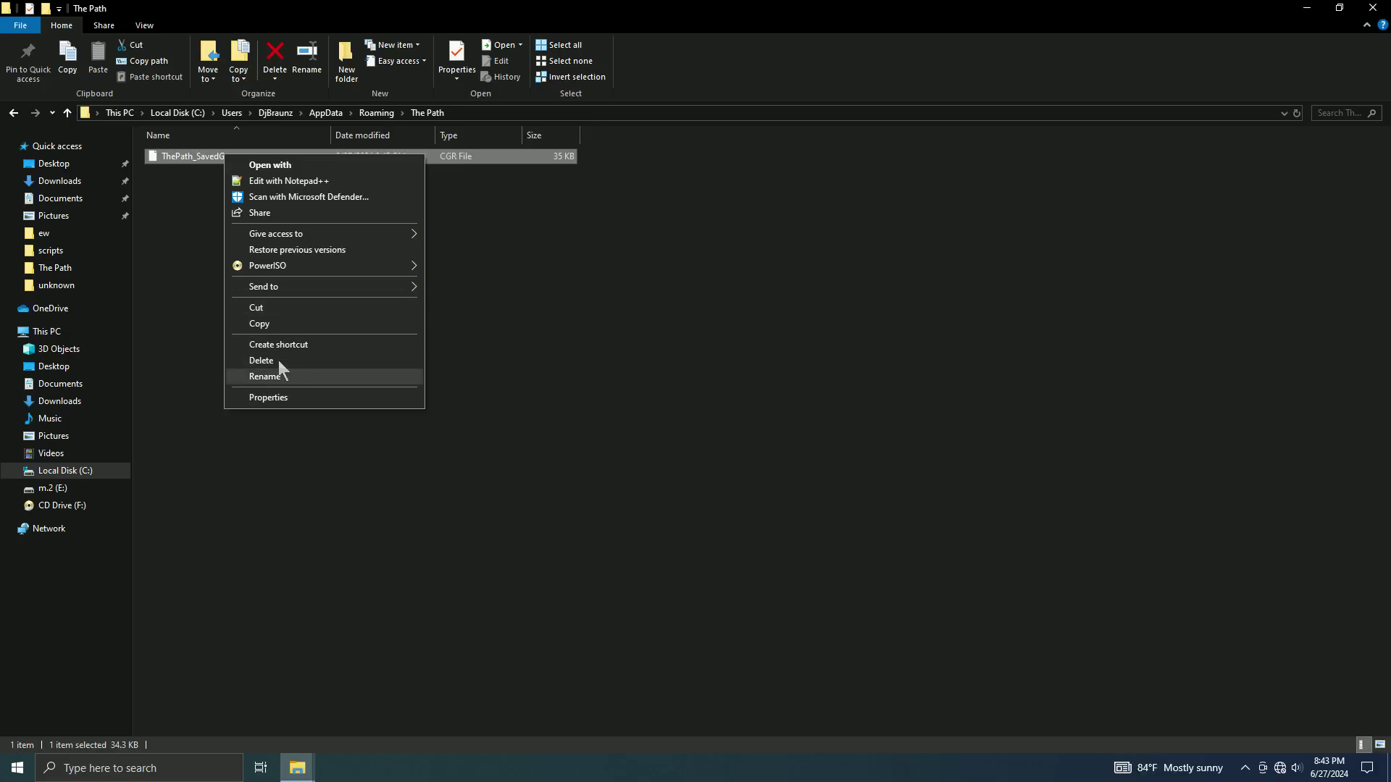
{"action": "left_click", "coordinate": [278, 360]}
{"action": "left_click", "coordinate": [1302, 11]}
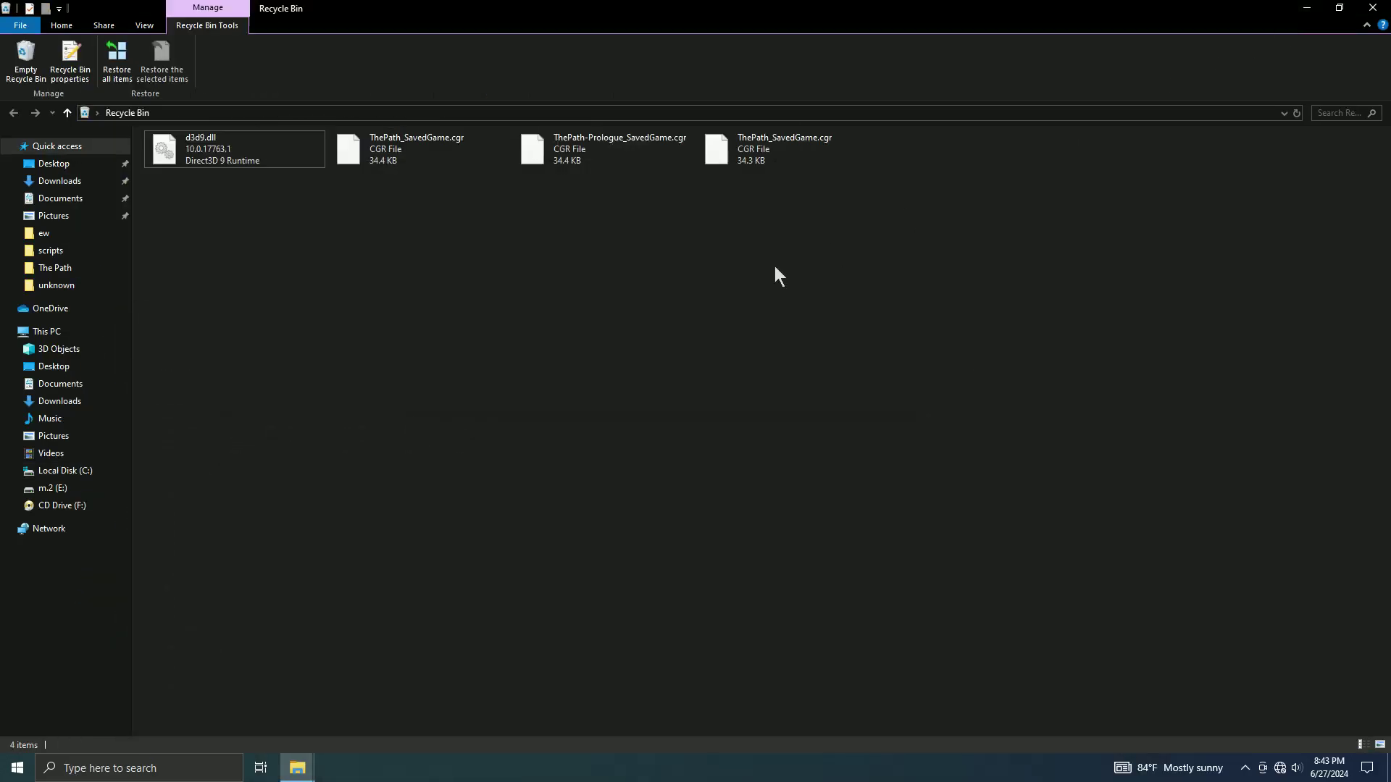
{"action": "mouse_move", "coordinate": [296, 769]}
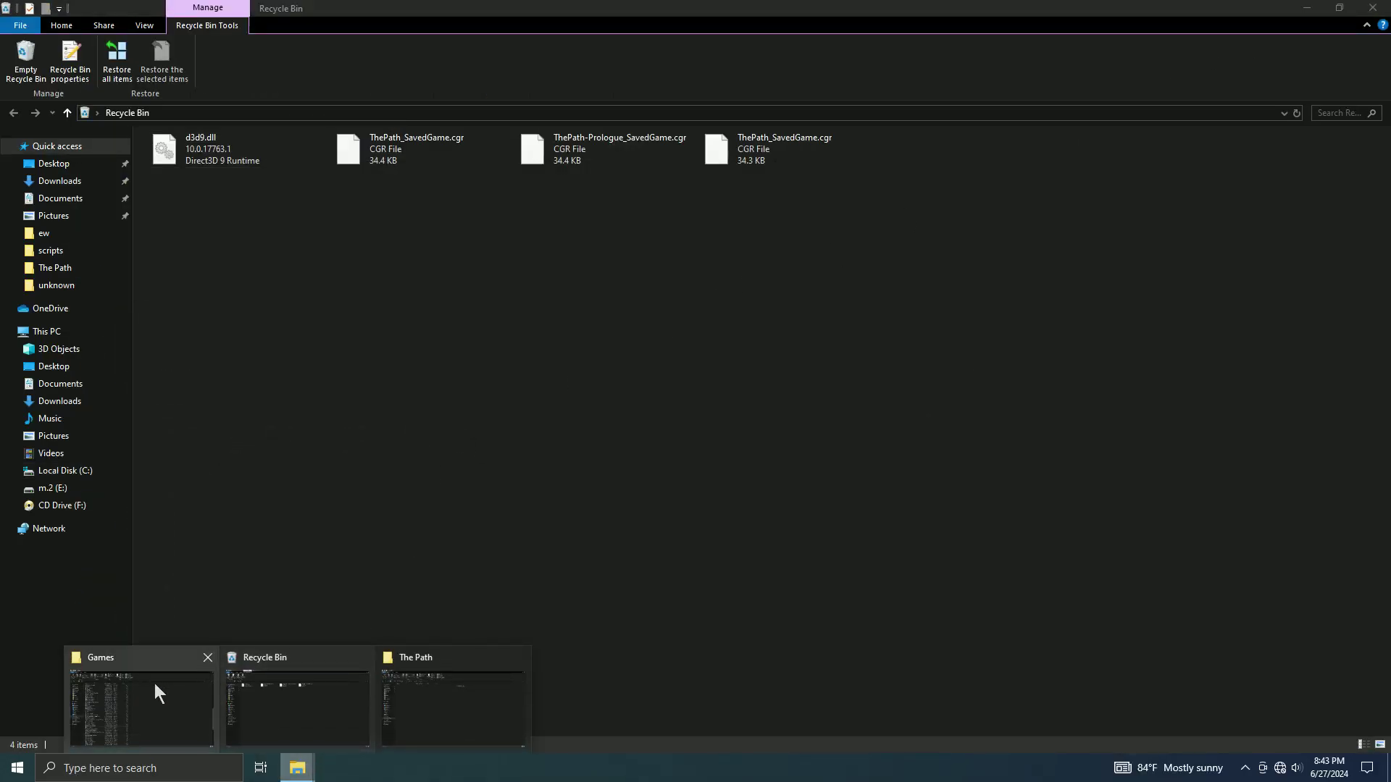
{"action": "left_click", "coordinate": [155, 684]}
{"action": "left_click", "coordinate": [201, 545]}
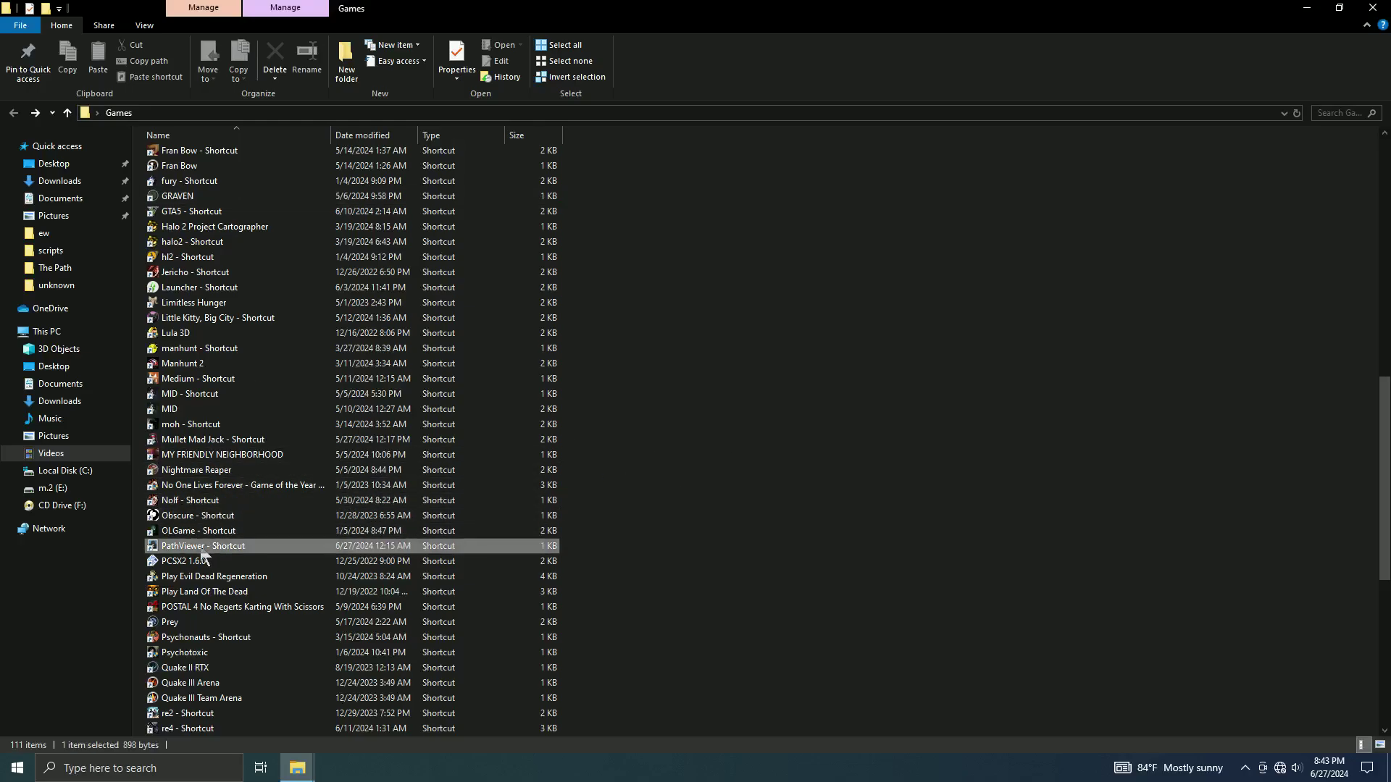
{"action": "right_click", "coordinate": [201, 545]}
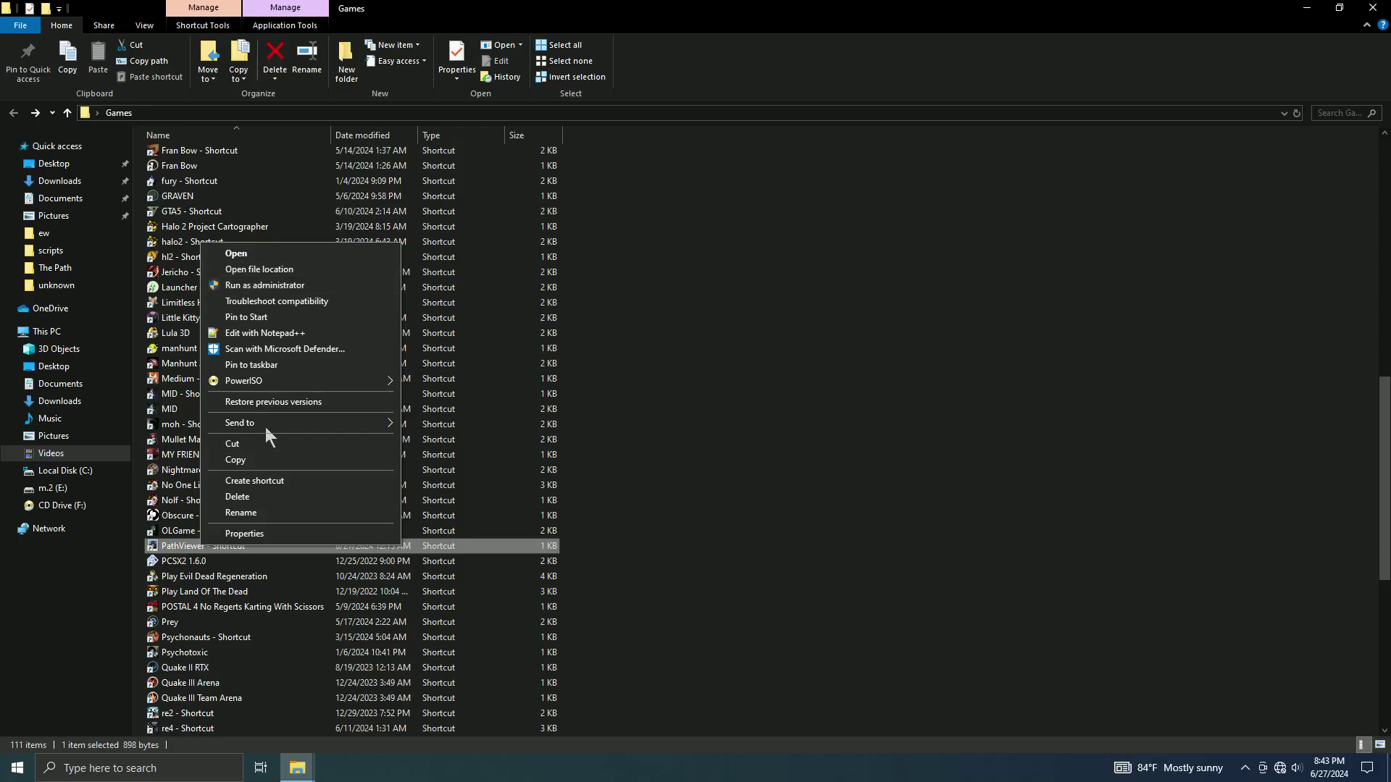
{"action": "left_click", "coordinate": [259, 534]}
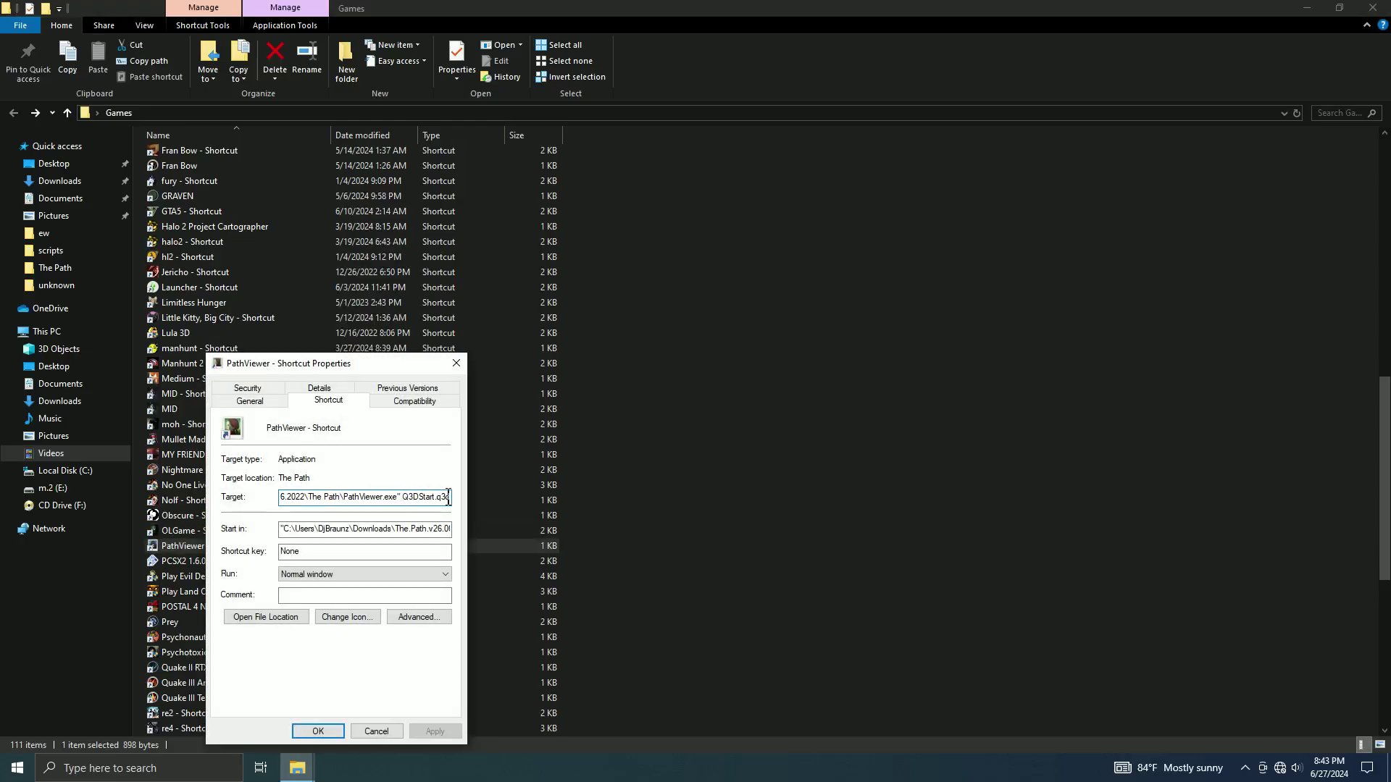
{"action": "left_click", "coordinate": [457, 361]}
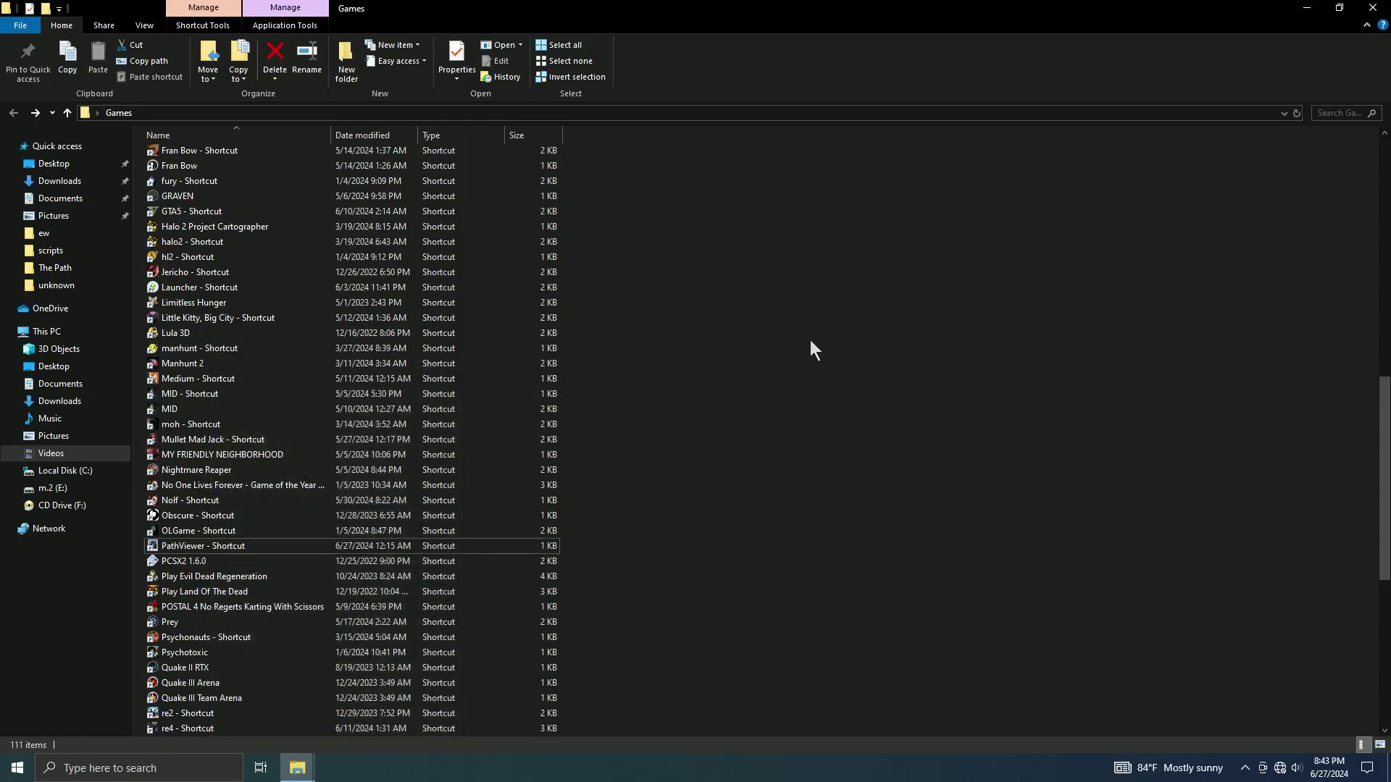
{"action": "left_click", "coordinate": [223, 549]}
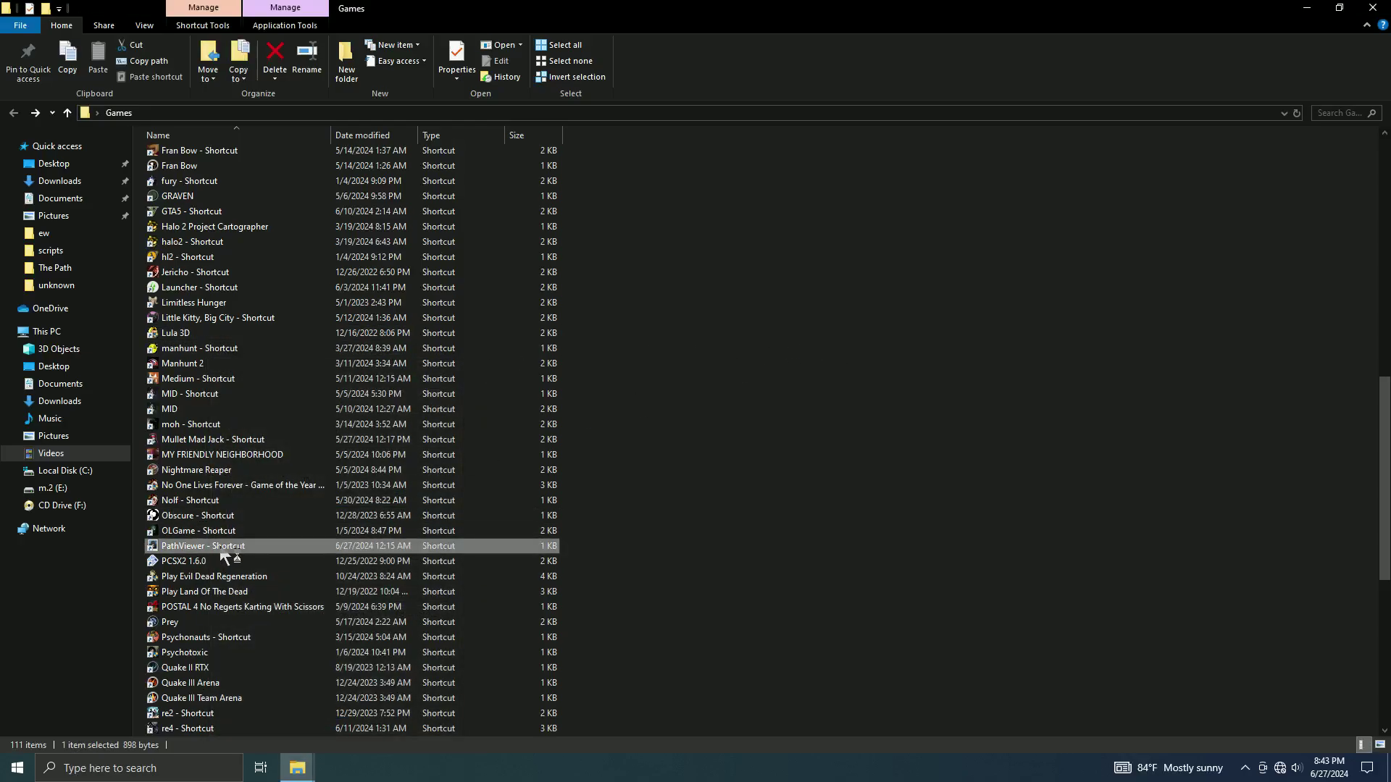
{"action": "double_click", "coordinate": [224, 548]}
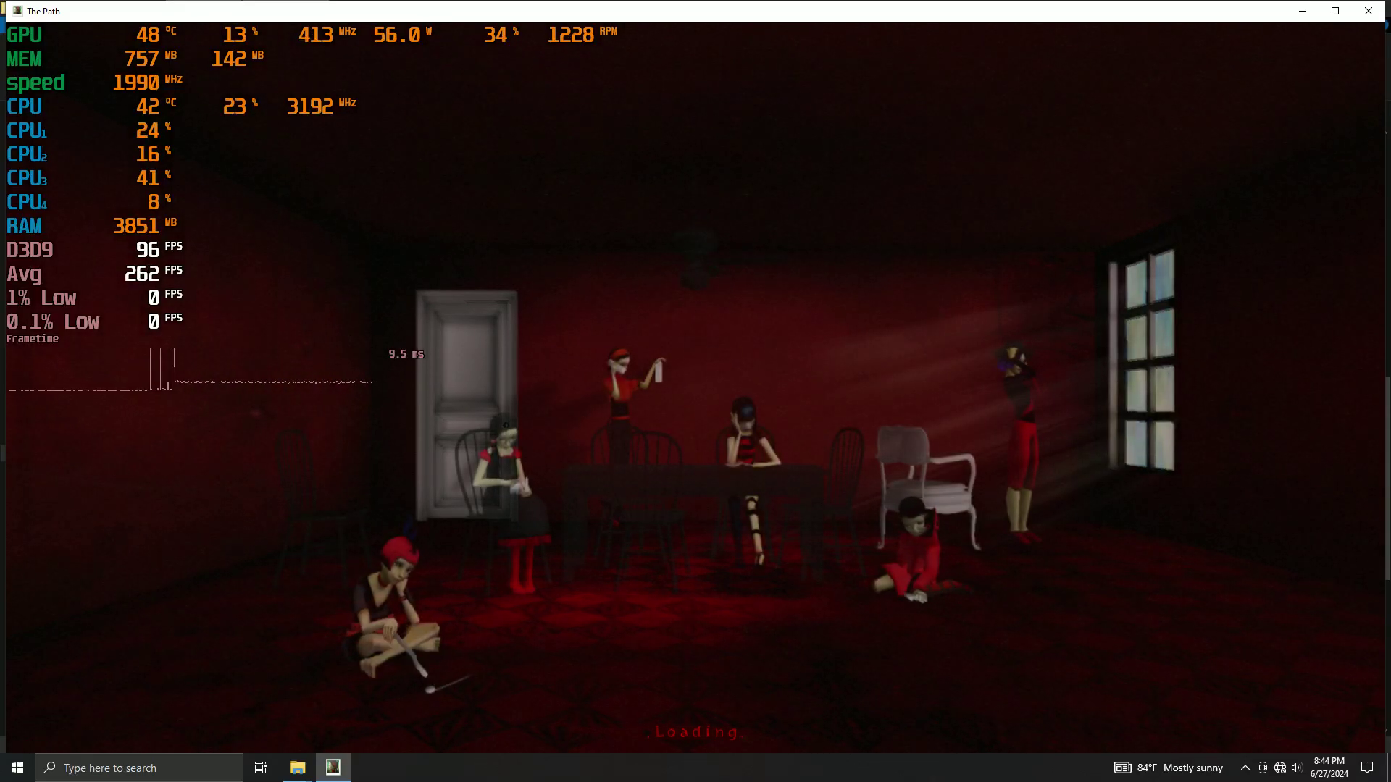
- Pause the game with Esc and choose options from its menu
{"action": "key", "text": "Escape"}
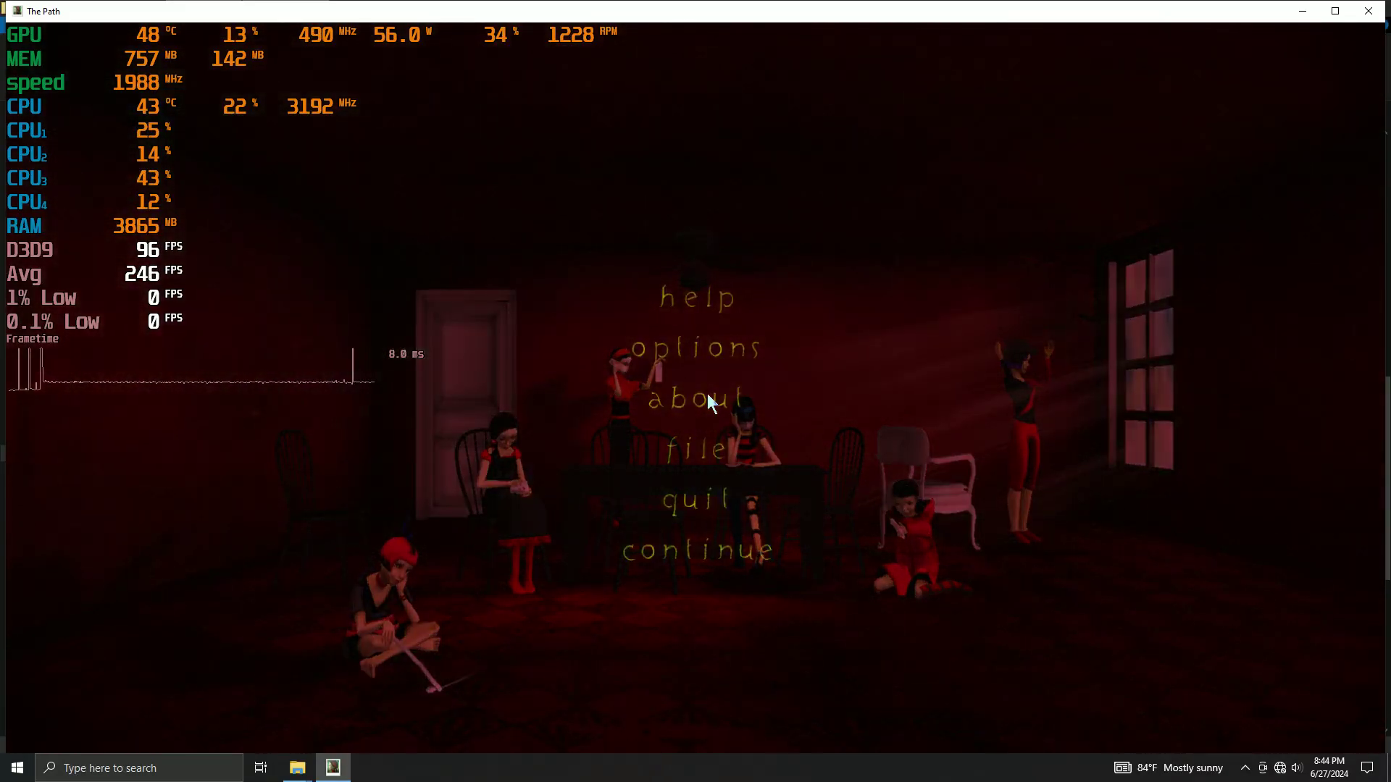
{"action": "key", "text": "Up"}
{"action": "key", "text": "Return"}
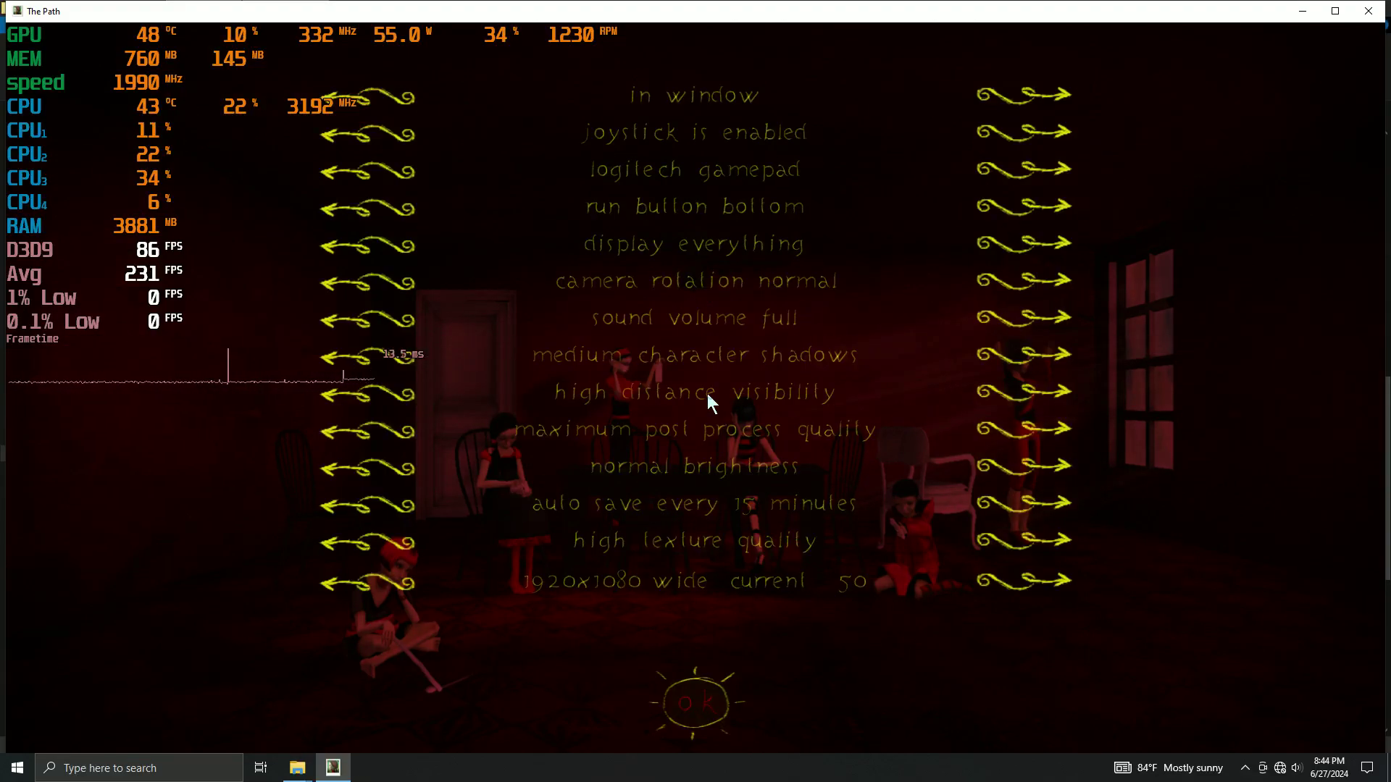
- Keep the refresh rate at 50, set post-process quality to medium, and apply the options
{"action": "key", "text": "Down"}
{"action": "key", "text": "Down"}
{"action": "key", "text": "Down"}
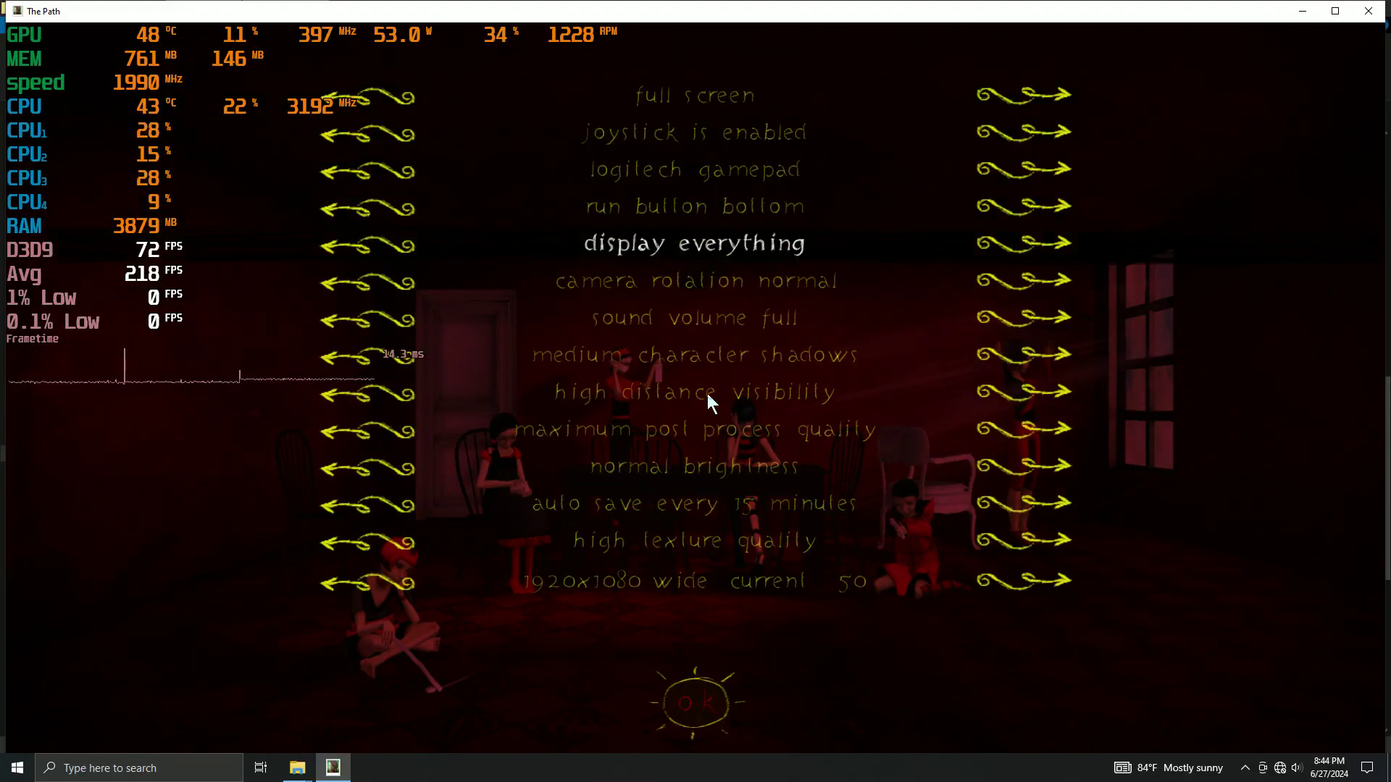
{"action": "key", "text": "Down"}
{"action": "key", "text": "Down"}
{"action": "key", "text": "Down"}
{"action": "key", "text": "Down"}
{"action": "key", "text": "Down"}
{"action": "key", "text": "Down"}
{"action": "key", "text": "Down"}
{"action": "key", "text": "Down"}
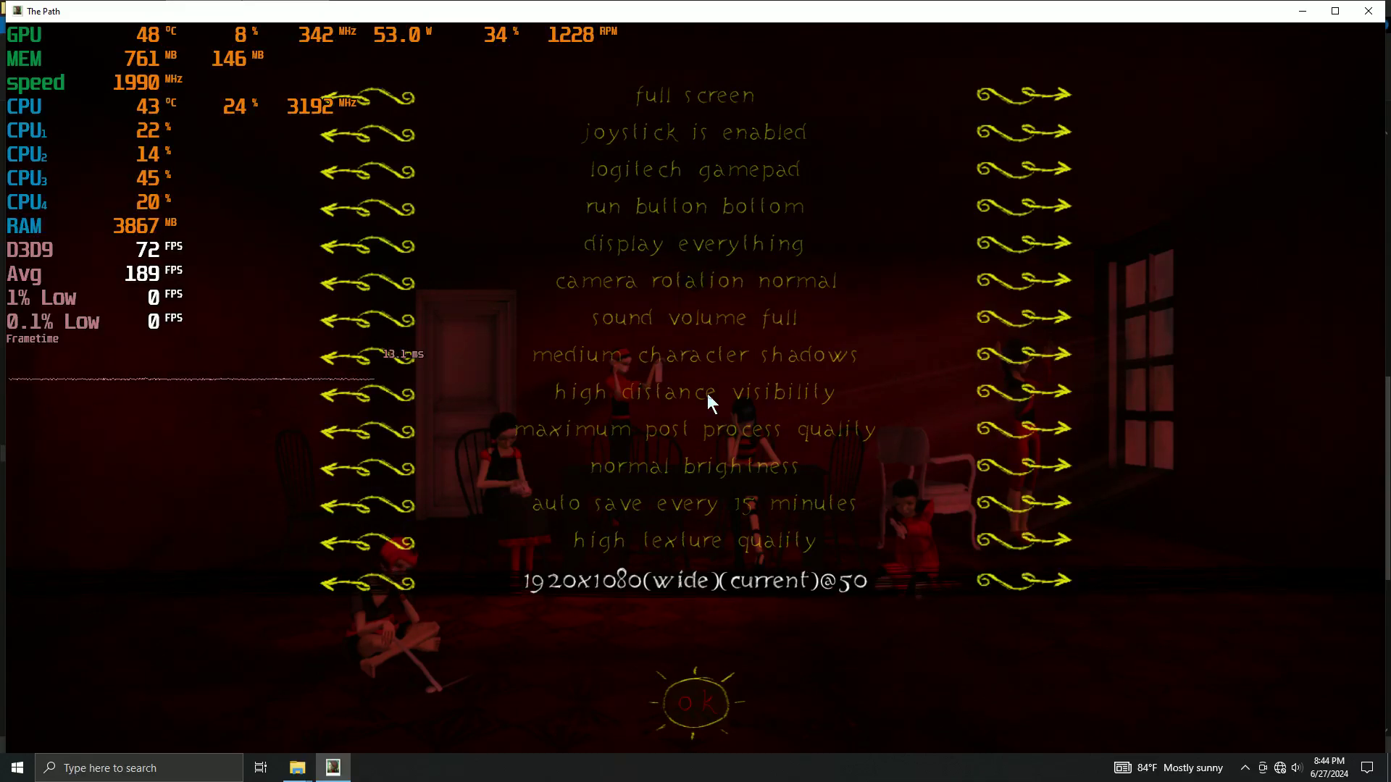
{"action": "key", "text": "Right"}
{"action": "key", "text": "Right"}
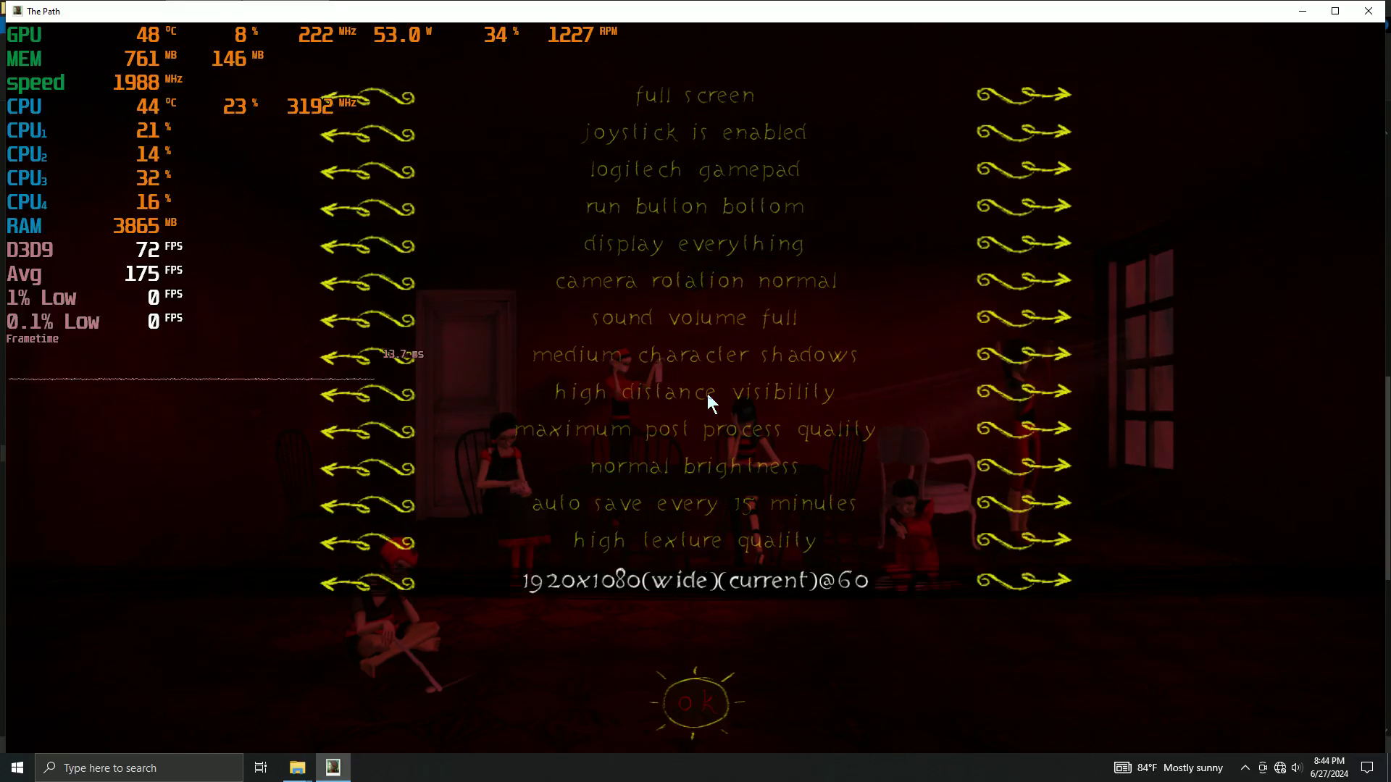
{"action": "key", "text": "Left"}
{"action": "key", "text": "Up"}
{"action": "key", "text": "Up"}
{"action": "key", "text": "Up"}
{"action": "key", "text": "Up"}
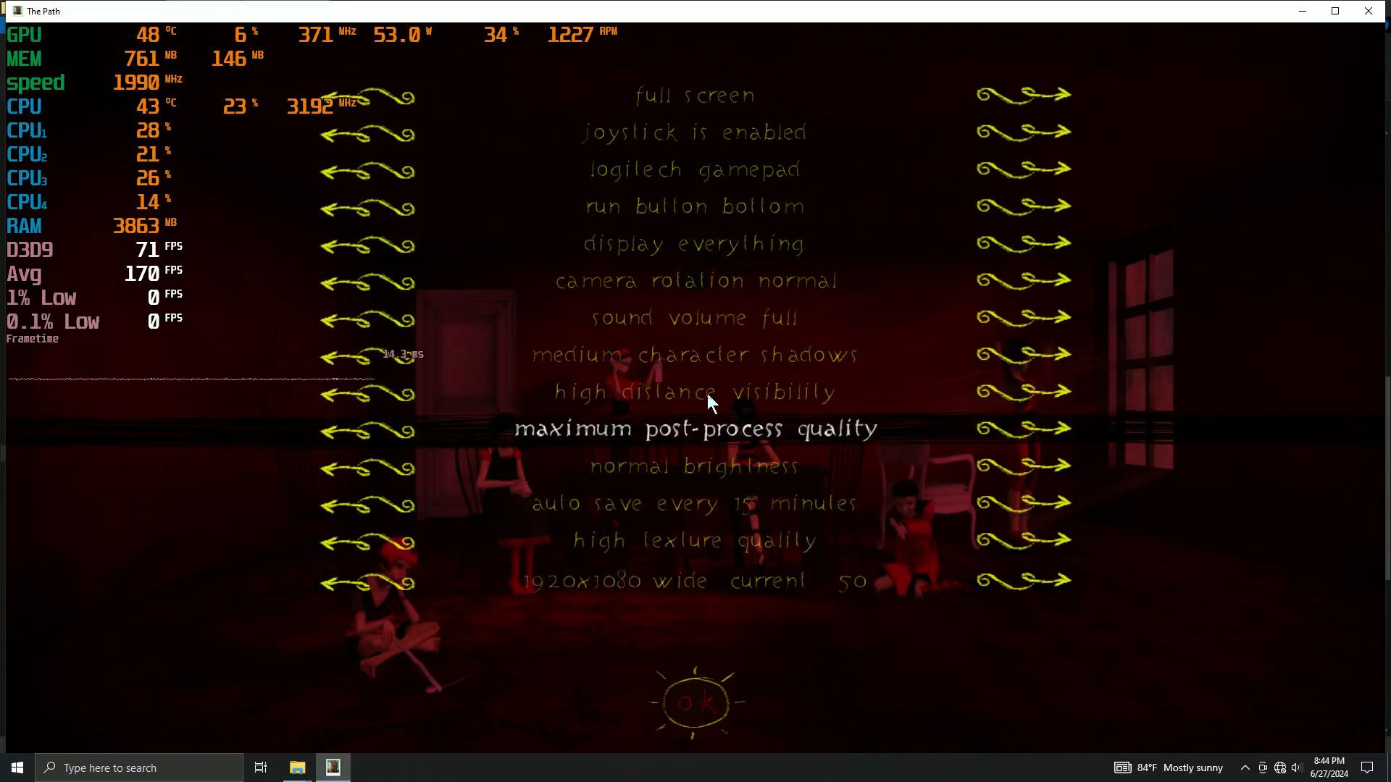
{"action": "key", "text": "Left"}
{"action": "key", "text": "Left"}
{"action": "key", "text": "Down"}
{"action": "key", "text": "Down"}
{"action": "key", "text": "Down"}
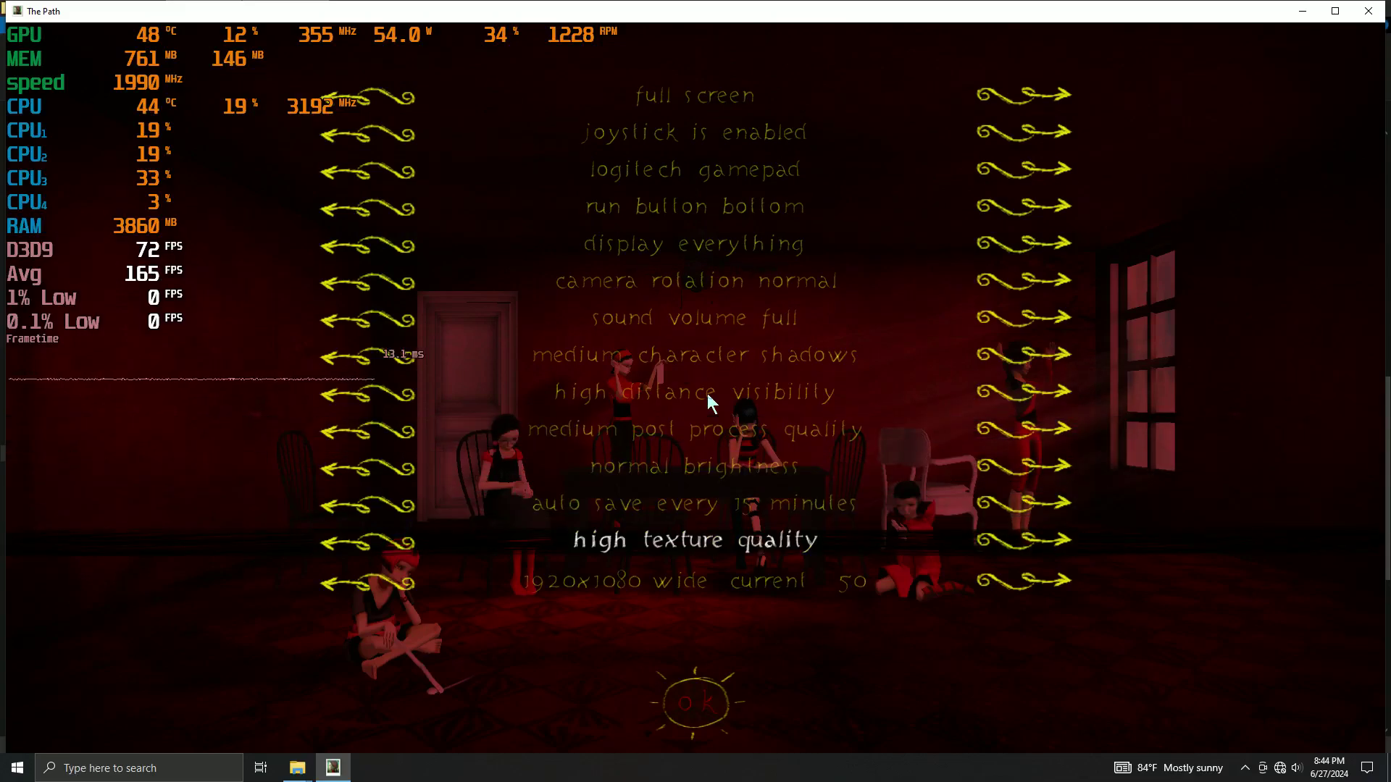
{"action": "key", "text": "Down"}
{"action": "key", "text": "Down"}
{"action": "key", "text": "Return"}
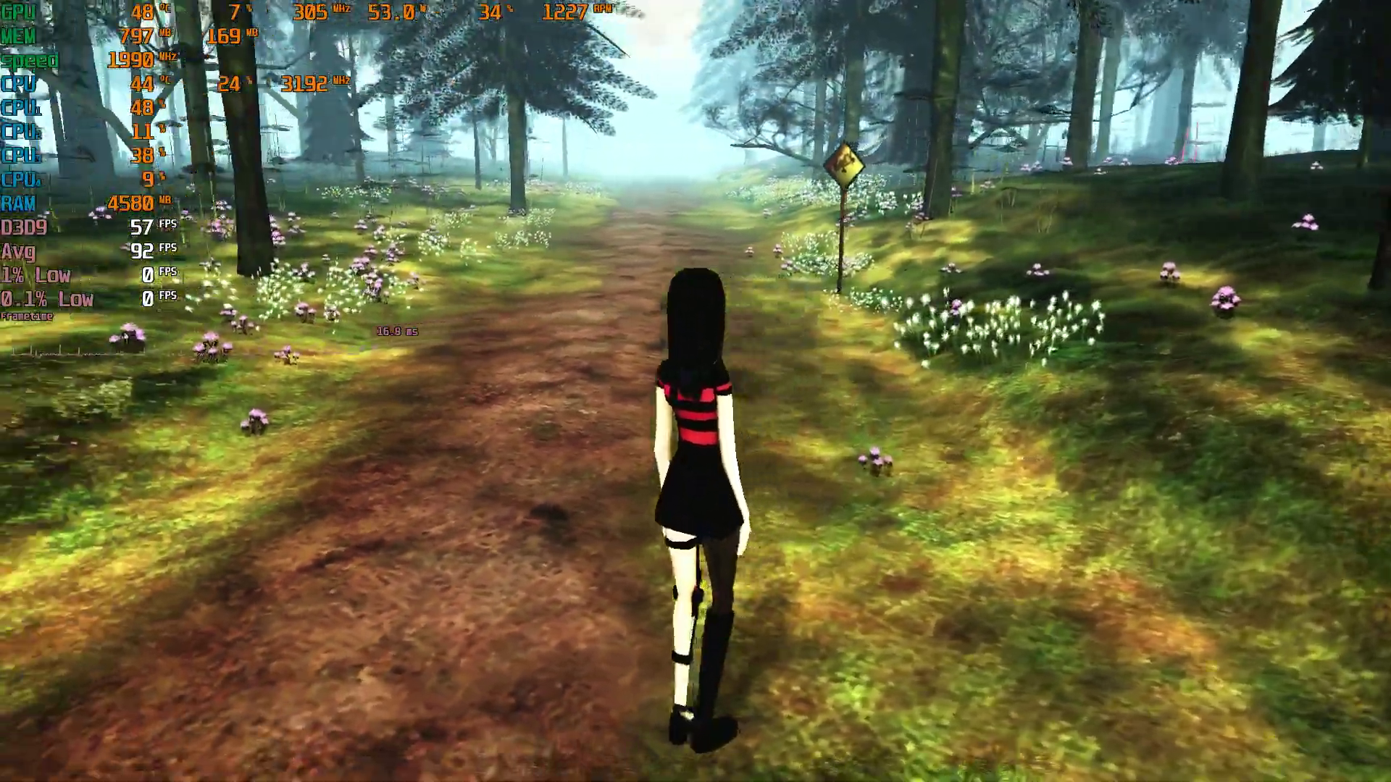
- Pause the game once the girl reaches the sunny forest path
{"action": "key", "text": "Escape"}
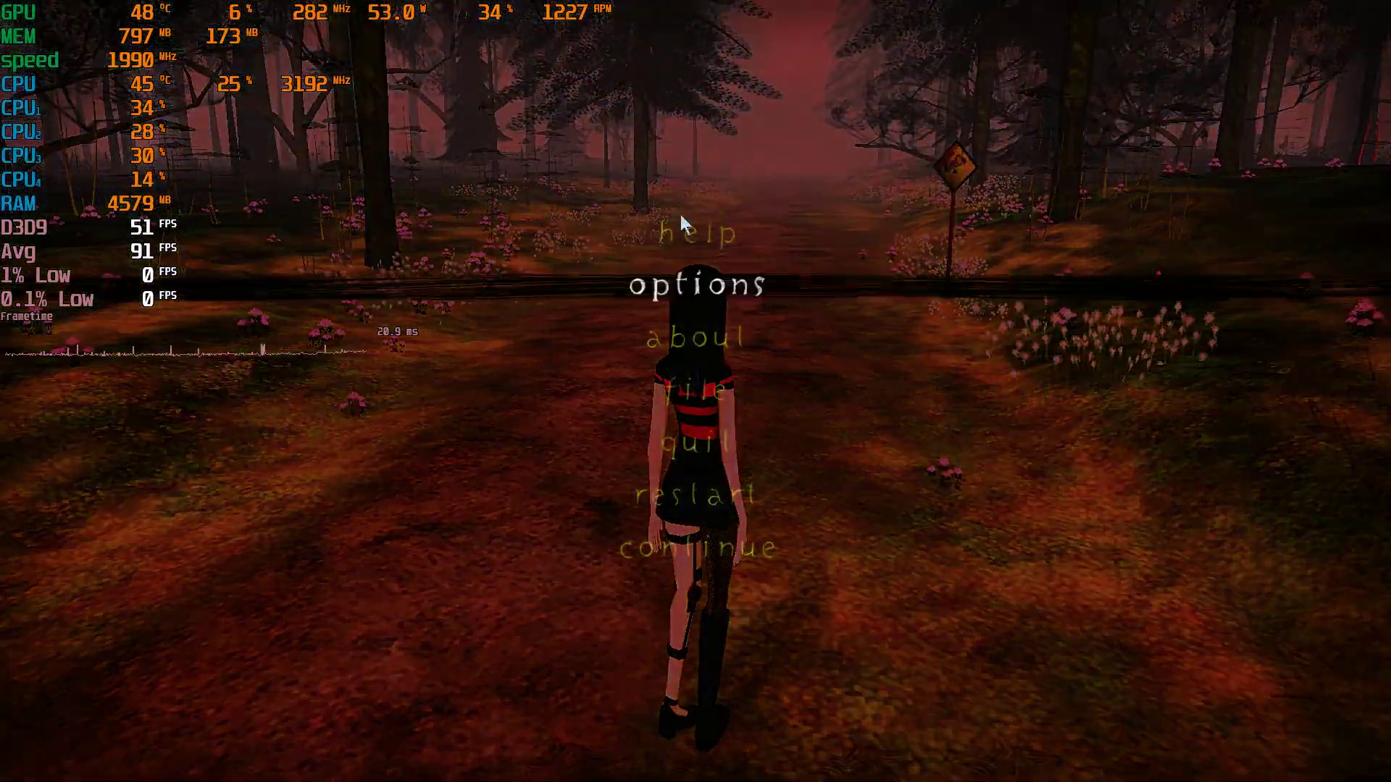
- Try high post-process quality, then walk the girl a short way down the path
{"action": "key", "text": "Return"}
{"action": "key", "text": "Down"}
{"action": "key", "text": "Down"}
{"action": "key", "text": "Down"}
{"action": "key", "text": "Down"}
{"action": "key", "text": "Down"}
{"action": "key", "text": "Down"}
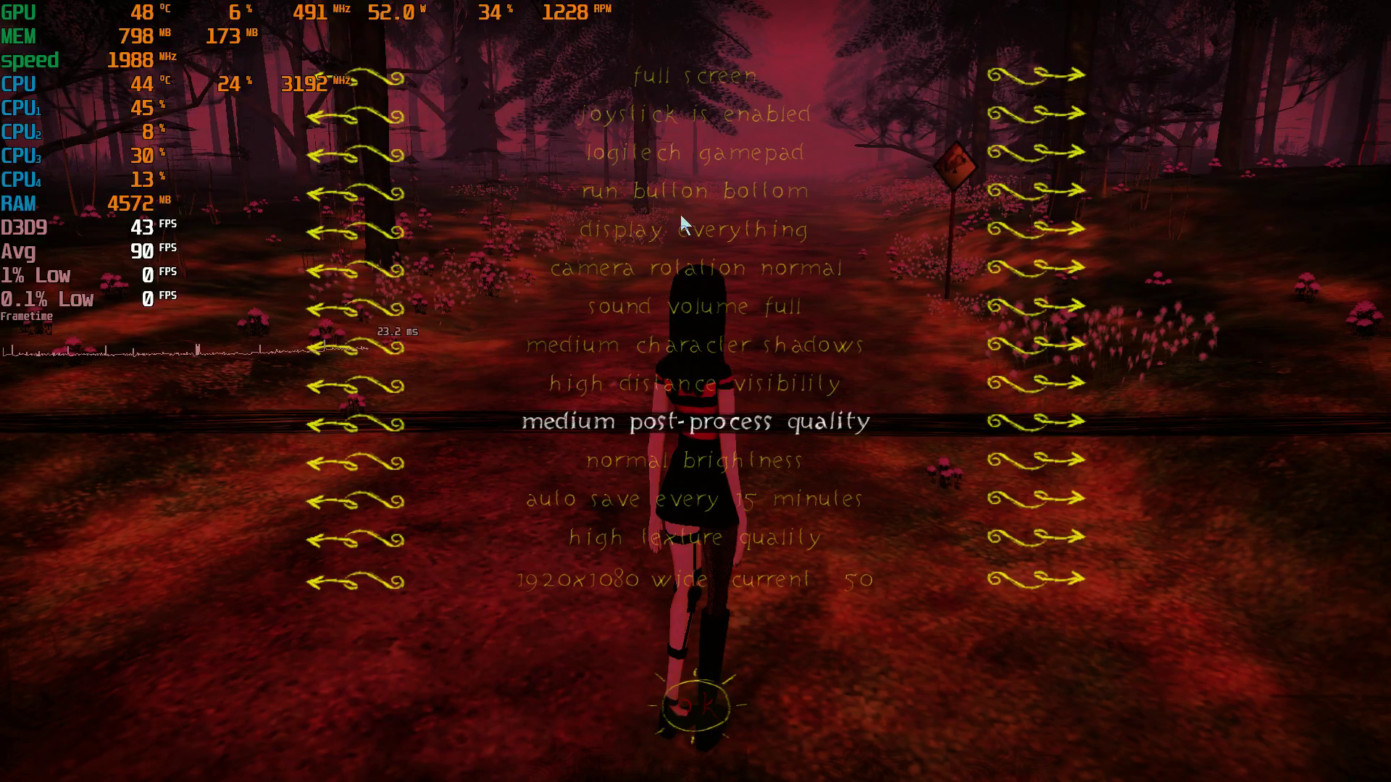
{"action": "key", "text": "Right"}
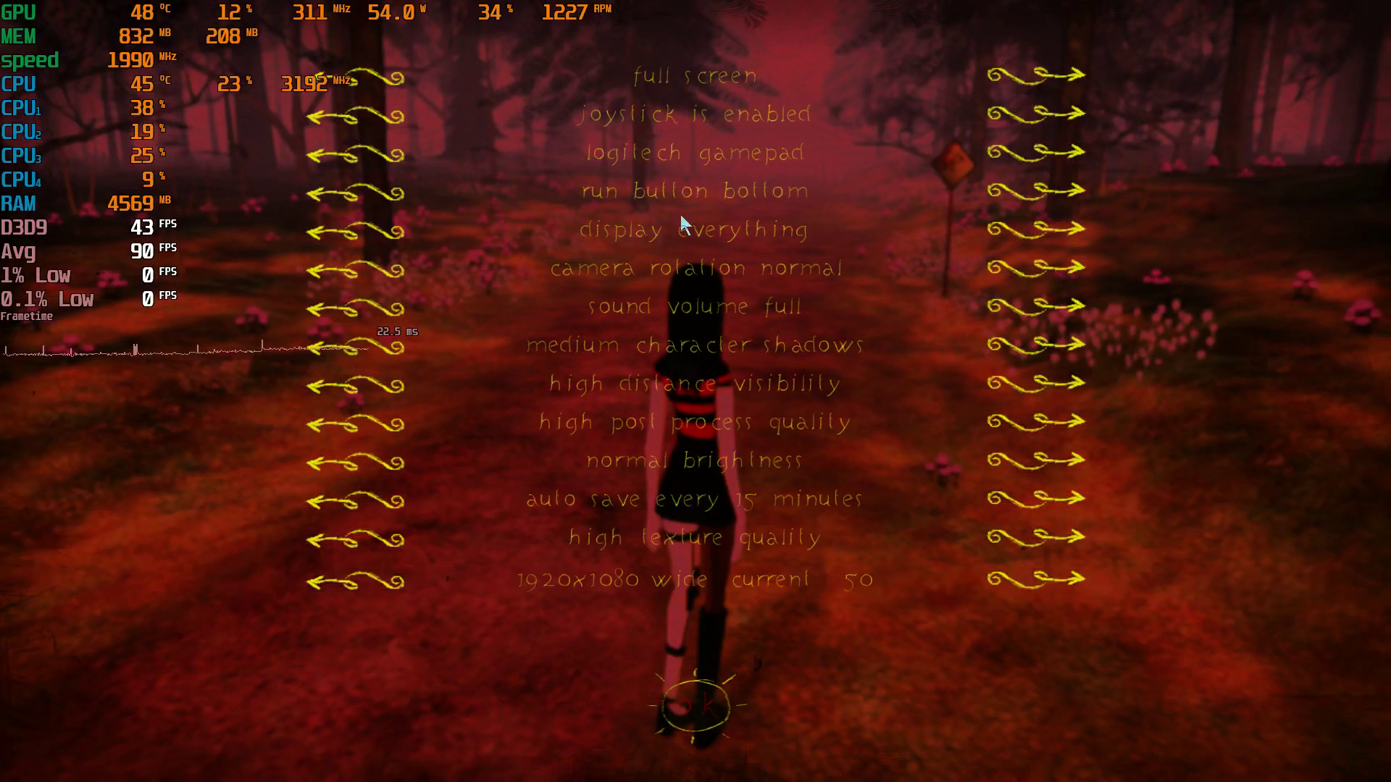
{"action": "key", "text": "Down"}
{"action": "key", "text": "Down"}
{"action": "key", "text": "Return"}
{"action": "key", "text": "w"}
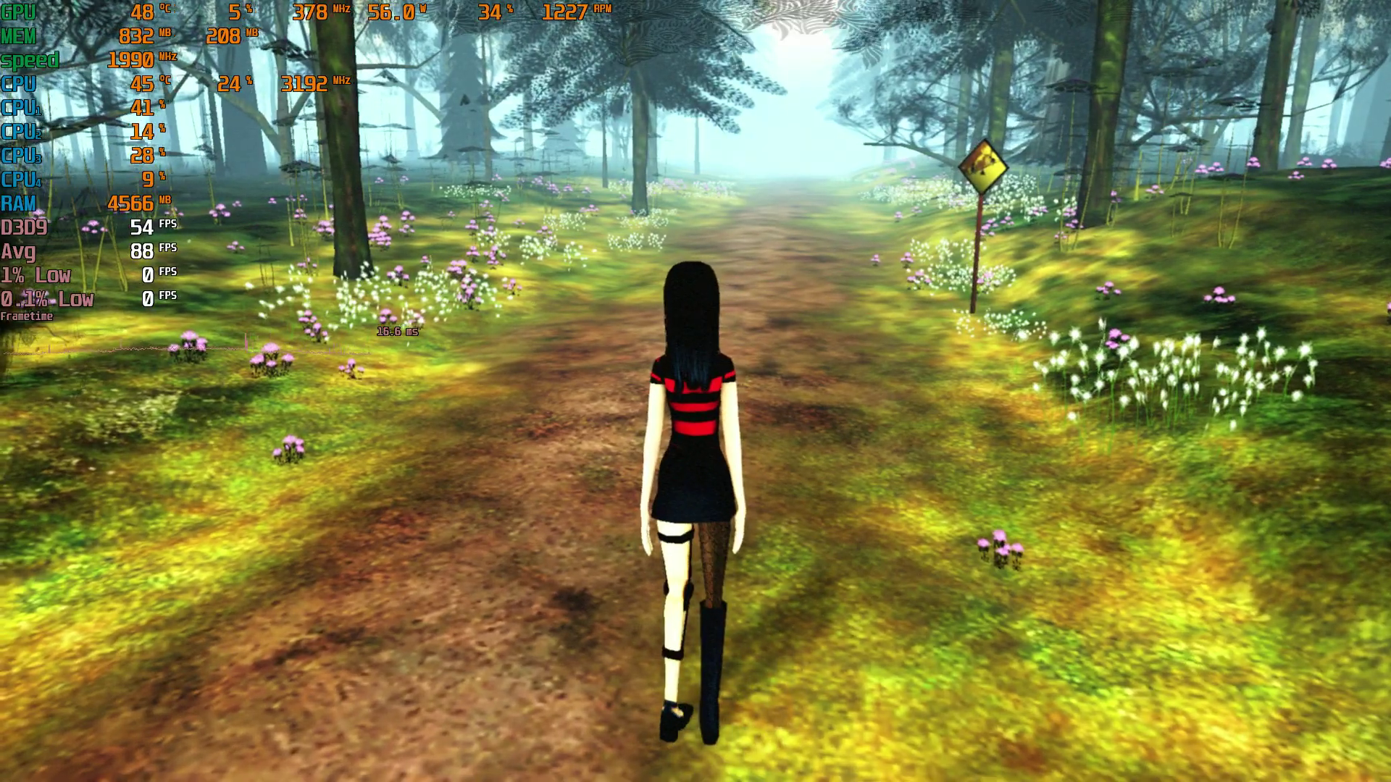
{"action": "key", "text": "a"}
{"action": "key", "text": "w"}
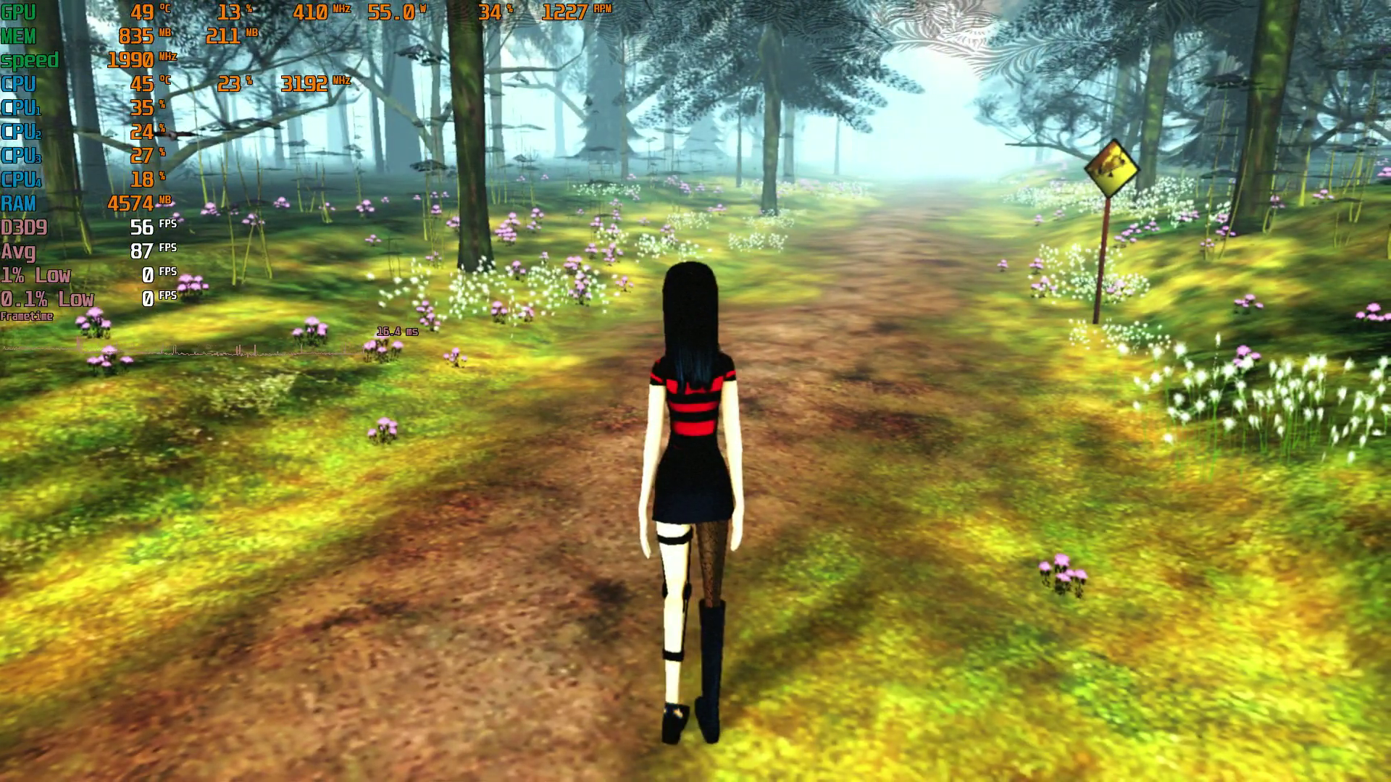
- Return post-process quality to medium from the pause menu and resume play
{"action": "key", "text": "Escape"}
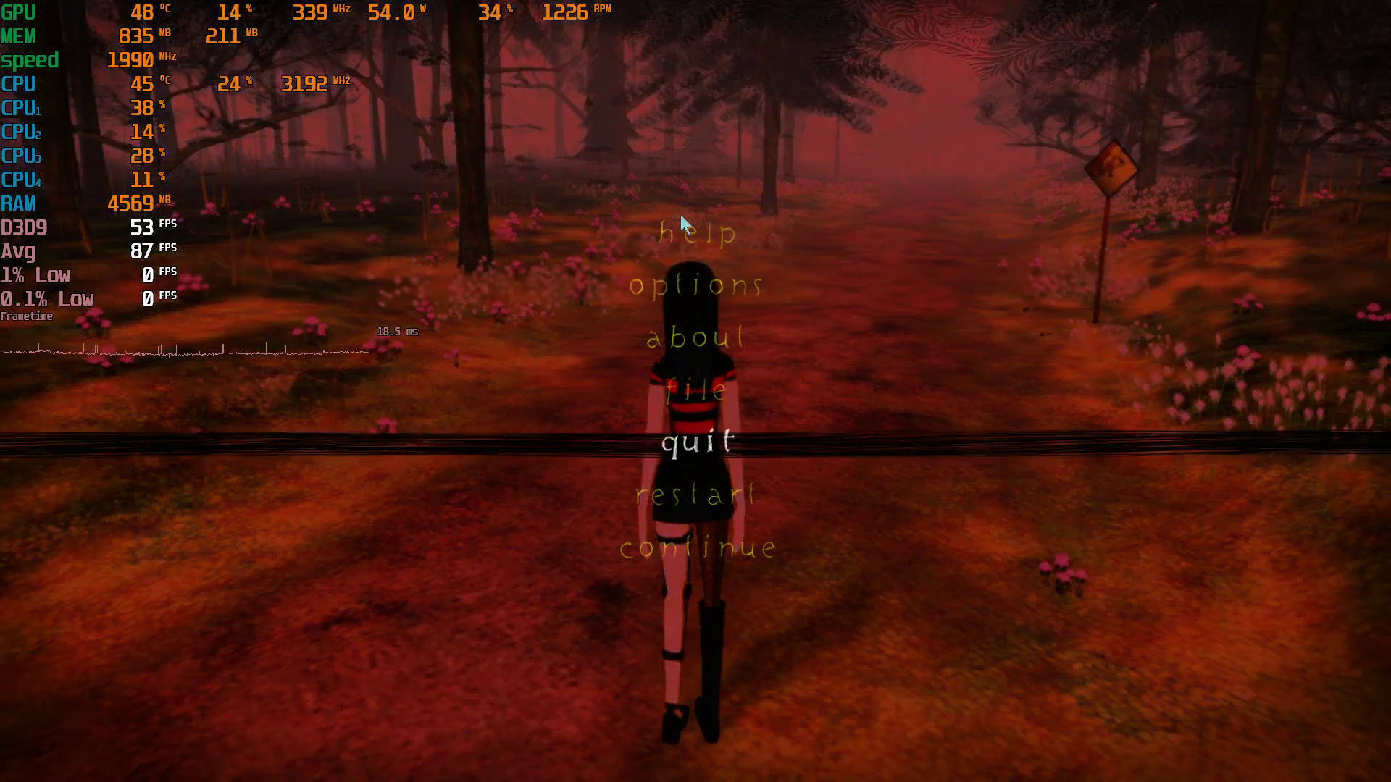
{"action": "key", "text": "Up"}
{"action": "key", "text": "Up"}
{"action": "key", "text": "Up"}
{"action": "key", "text": "Return"}
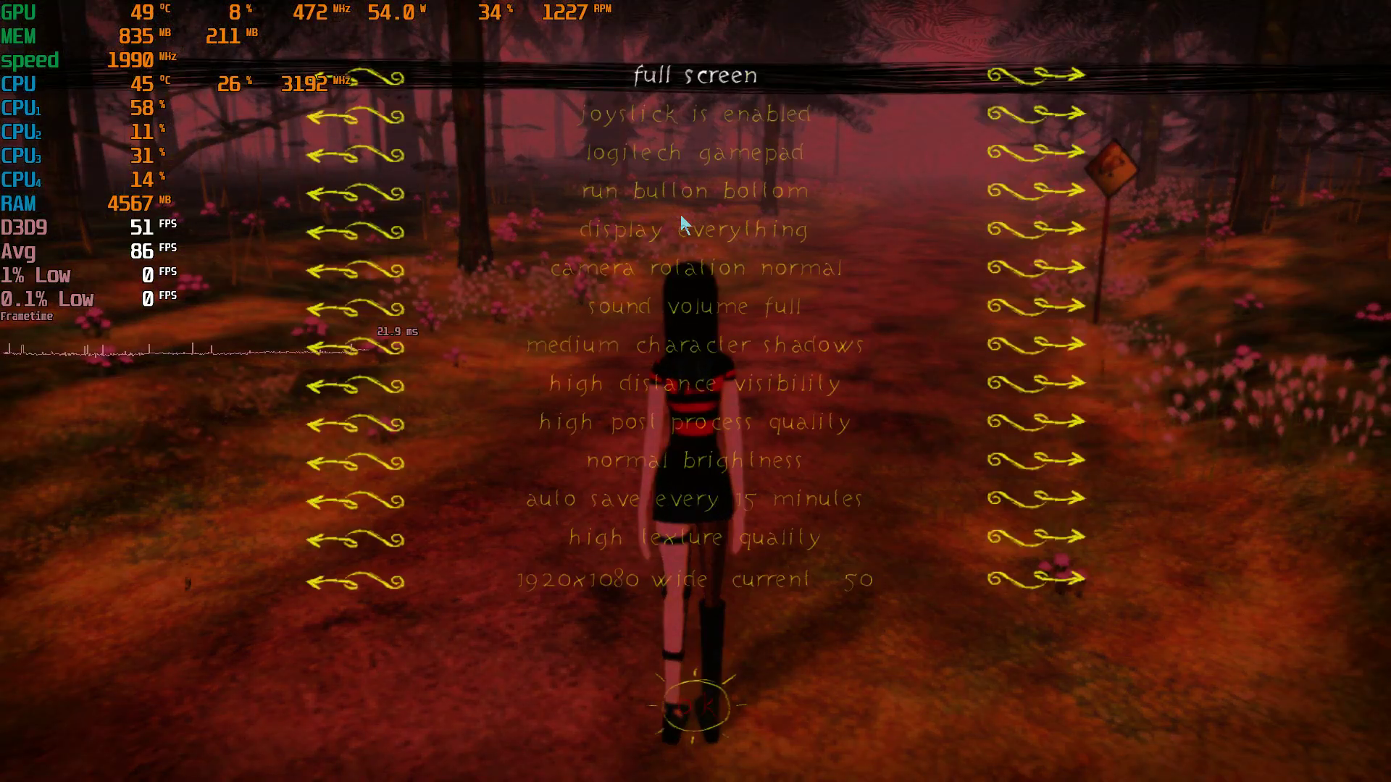
{"action": "key", "text": "Down"}
{"action": "key", "text": "Down"}
{"action": "key", "text": "Down"}
{"action": "key", "text": "Down"}
{"action": "key", "text": "Down"}
{"action": "key", "text": "Down"}
{"action": "key", "text": "Down"}
{"action": "key", "text": "Left"}
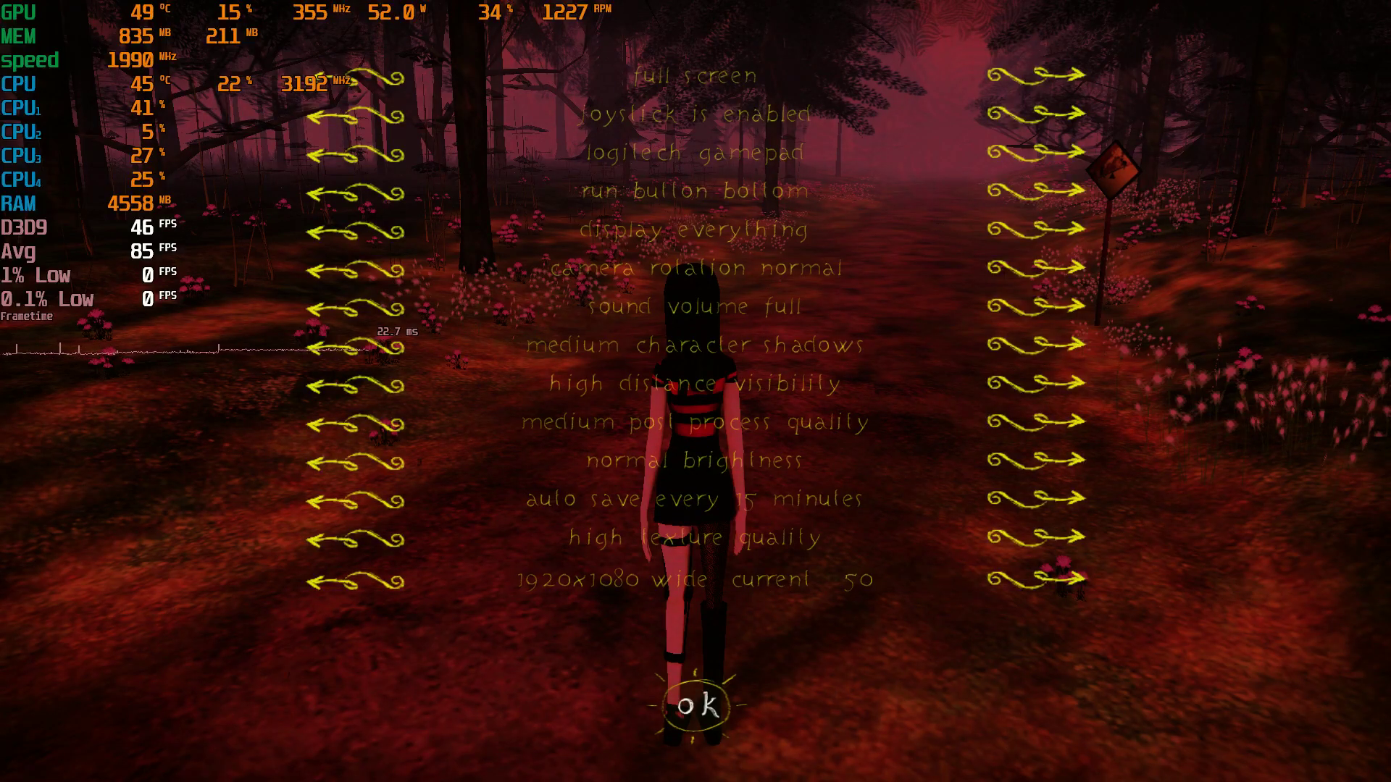
{"action": "key", "text": "Escape"}
- Run the girl along the forest dirt path
{"action": "key", "text": "w"}
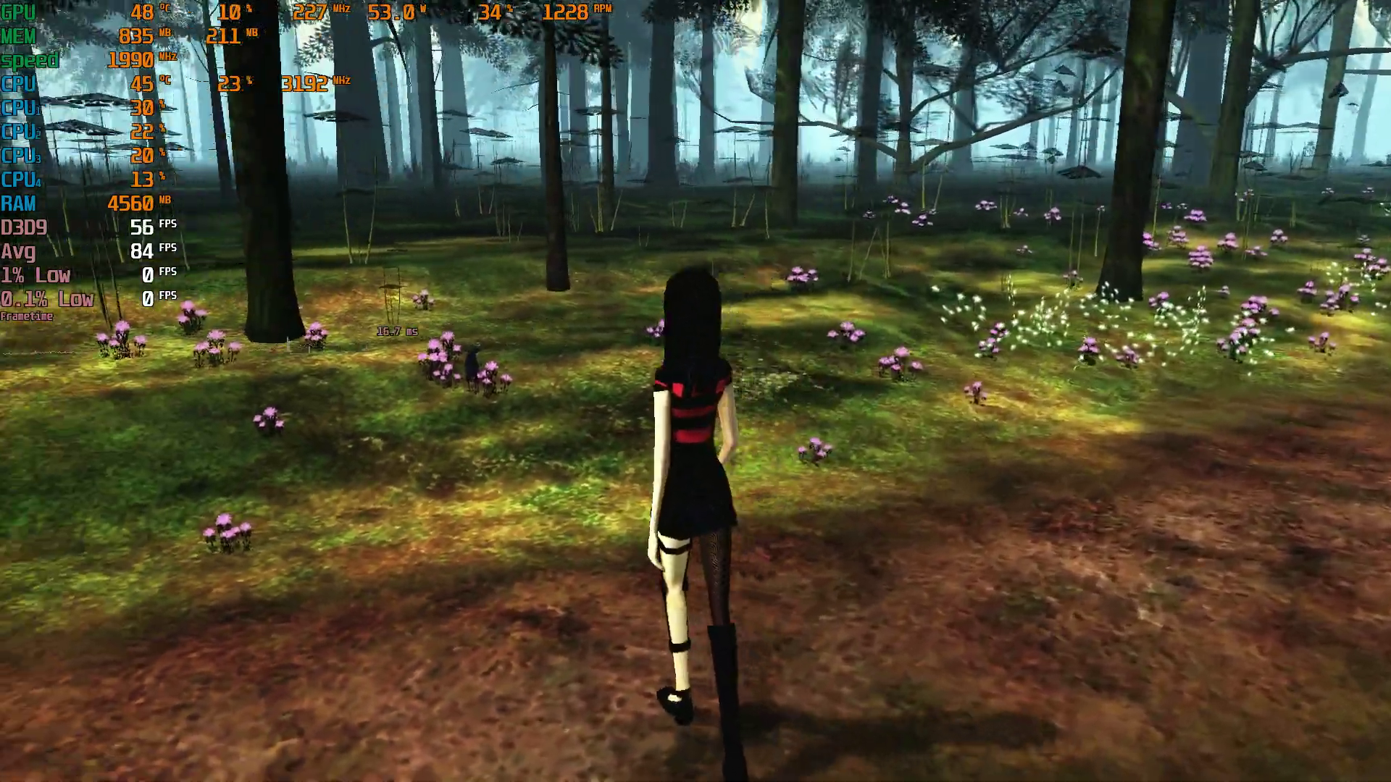
{"action": "key", "text": "w"}
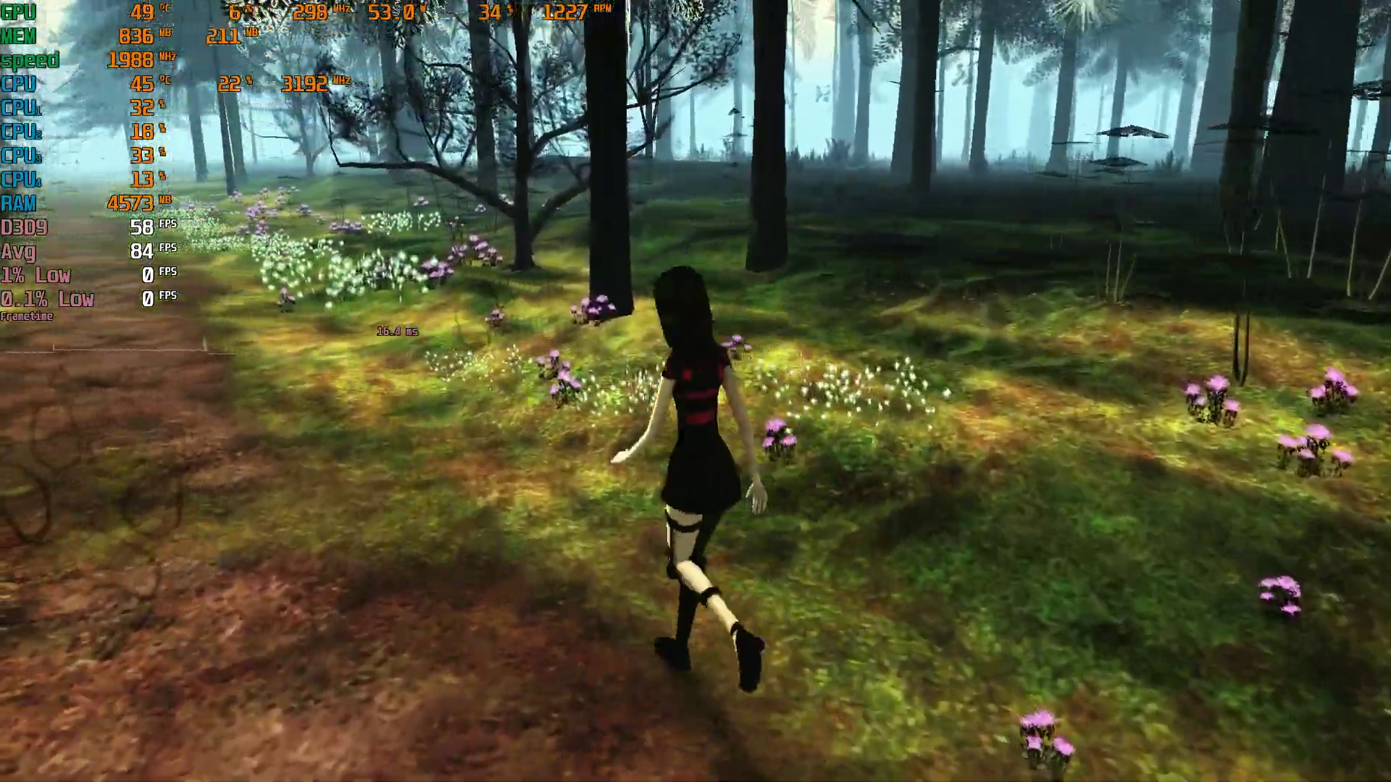
{"action": "key", "text": "w"}
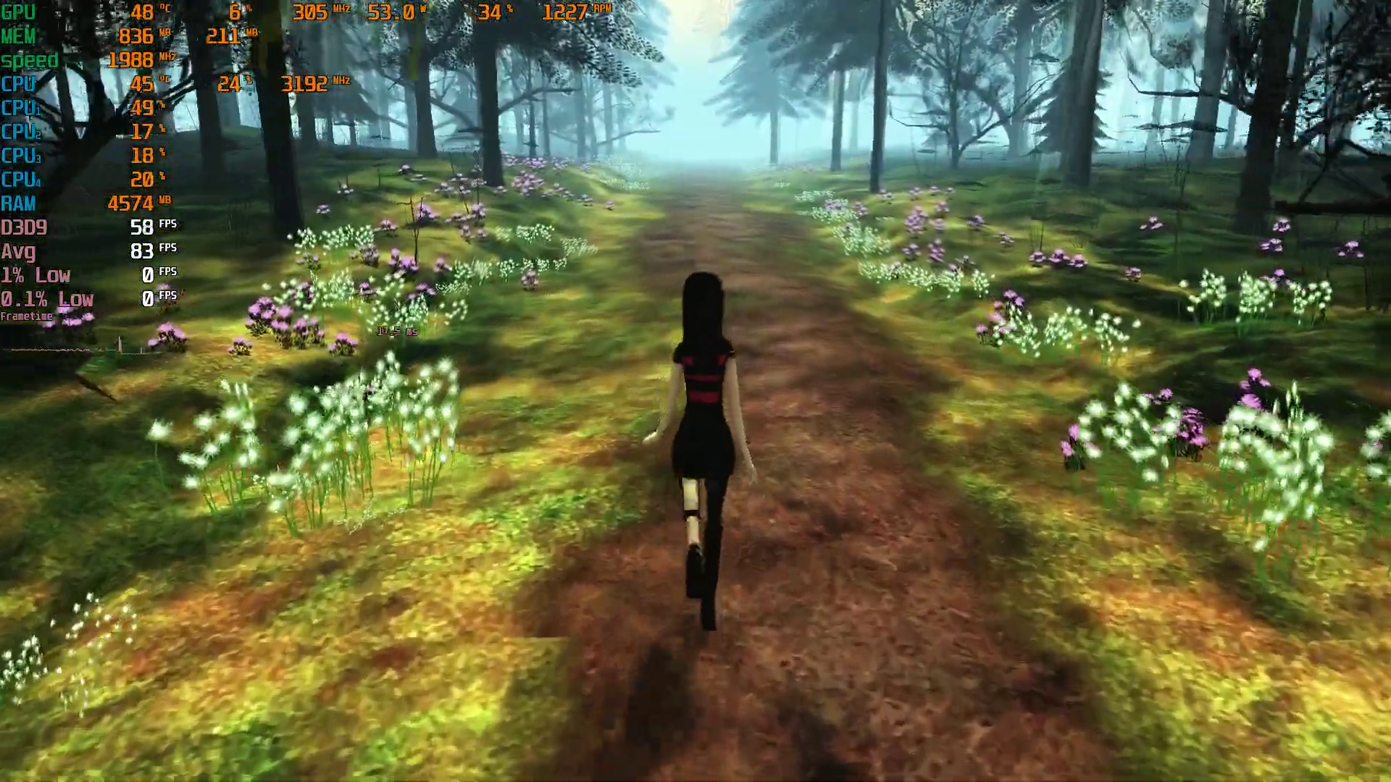
{"action": "key", "text": "w"}
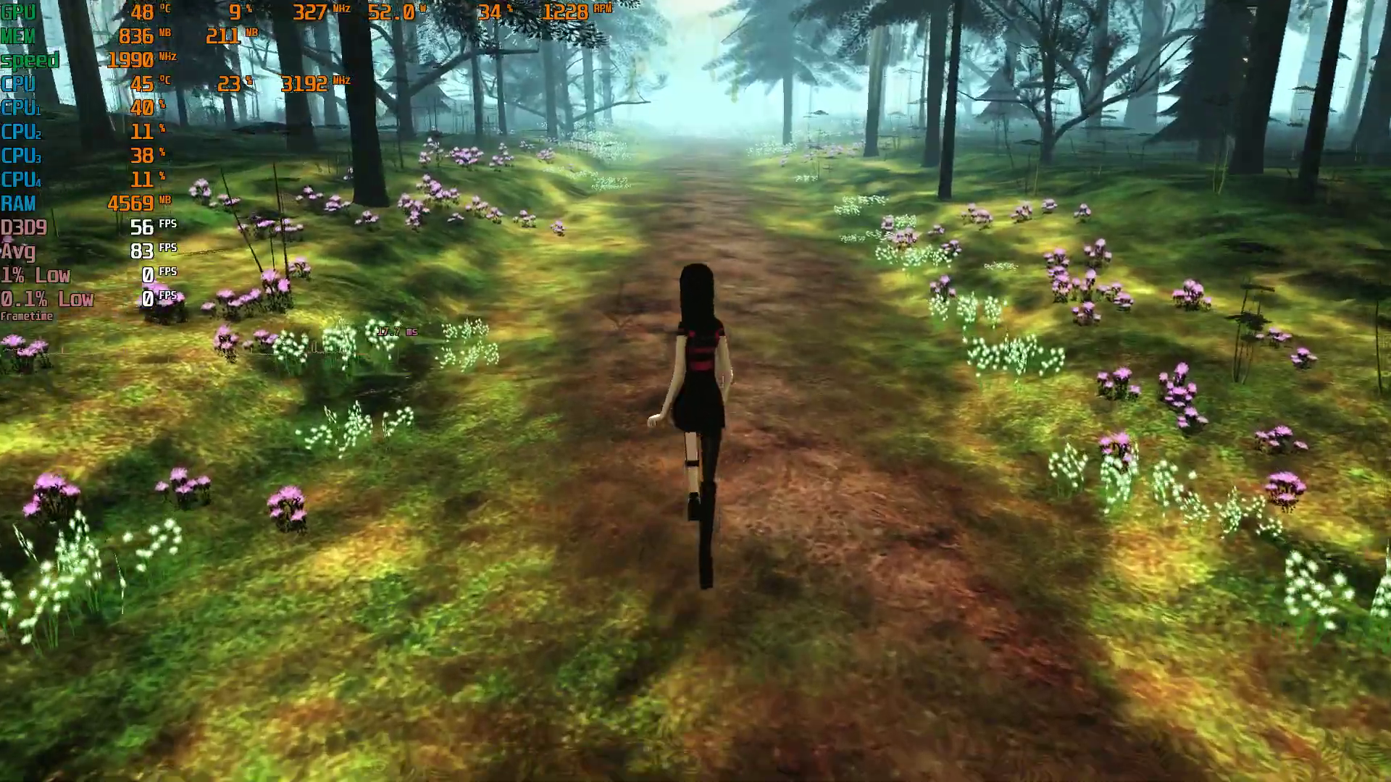
{"action": "key", "text": "w"}
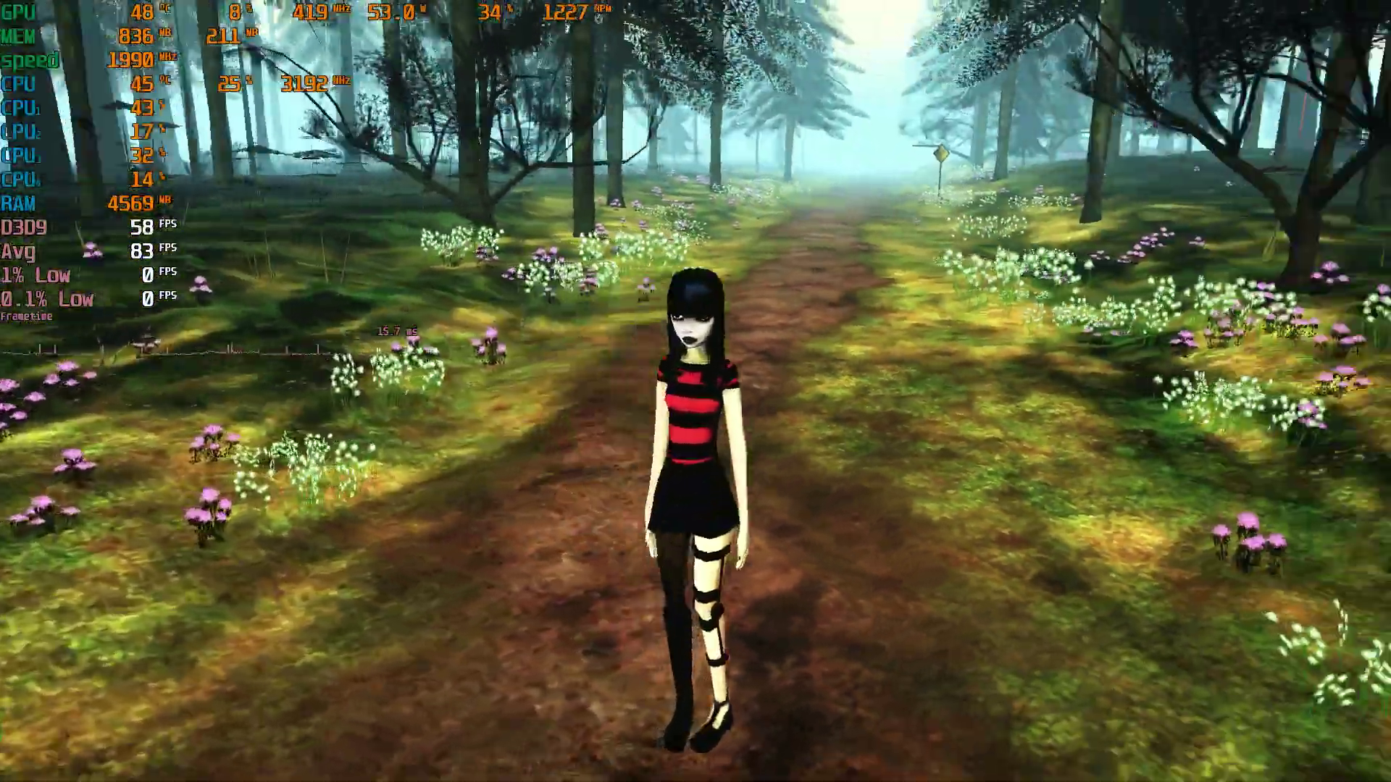
{"action": "key", "text": "w"}
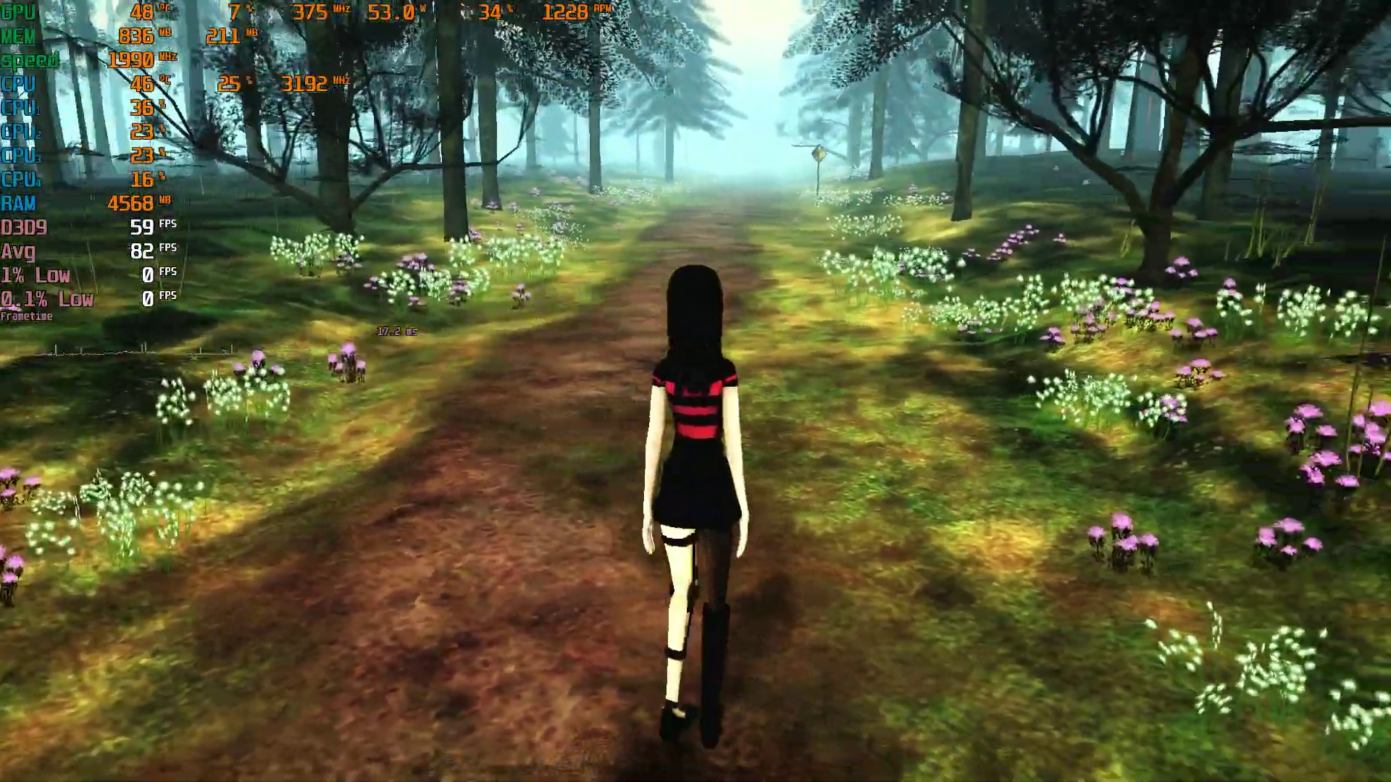
{"action": "key", "text": "w"}
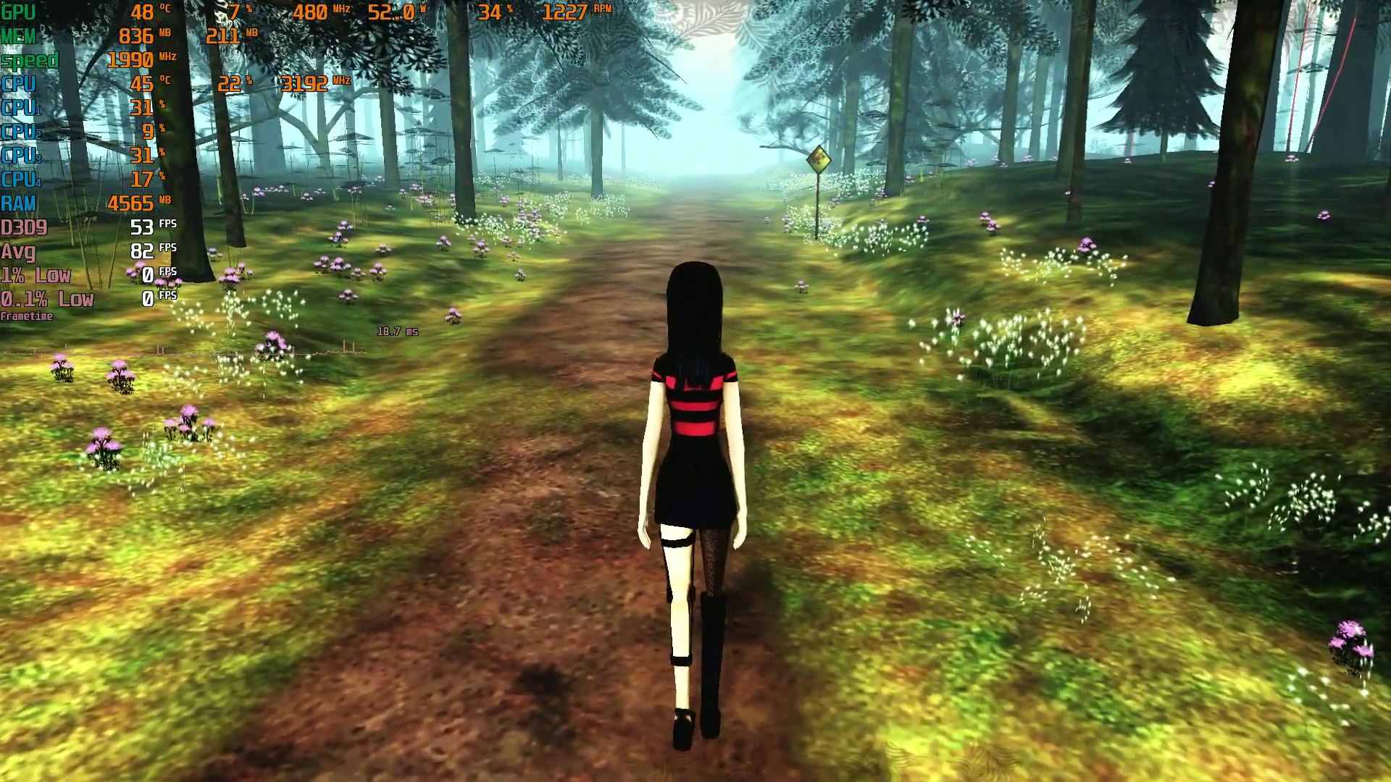
- Quit The Path from the pause menu and confirm 'Close the game?'
{"action": "key", "text": "Escape"}
{"action": "key", "text": "Down"}
{"action": "key", "text": "Down"}
{"action": "key", "text": "Down"}
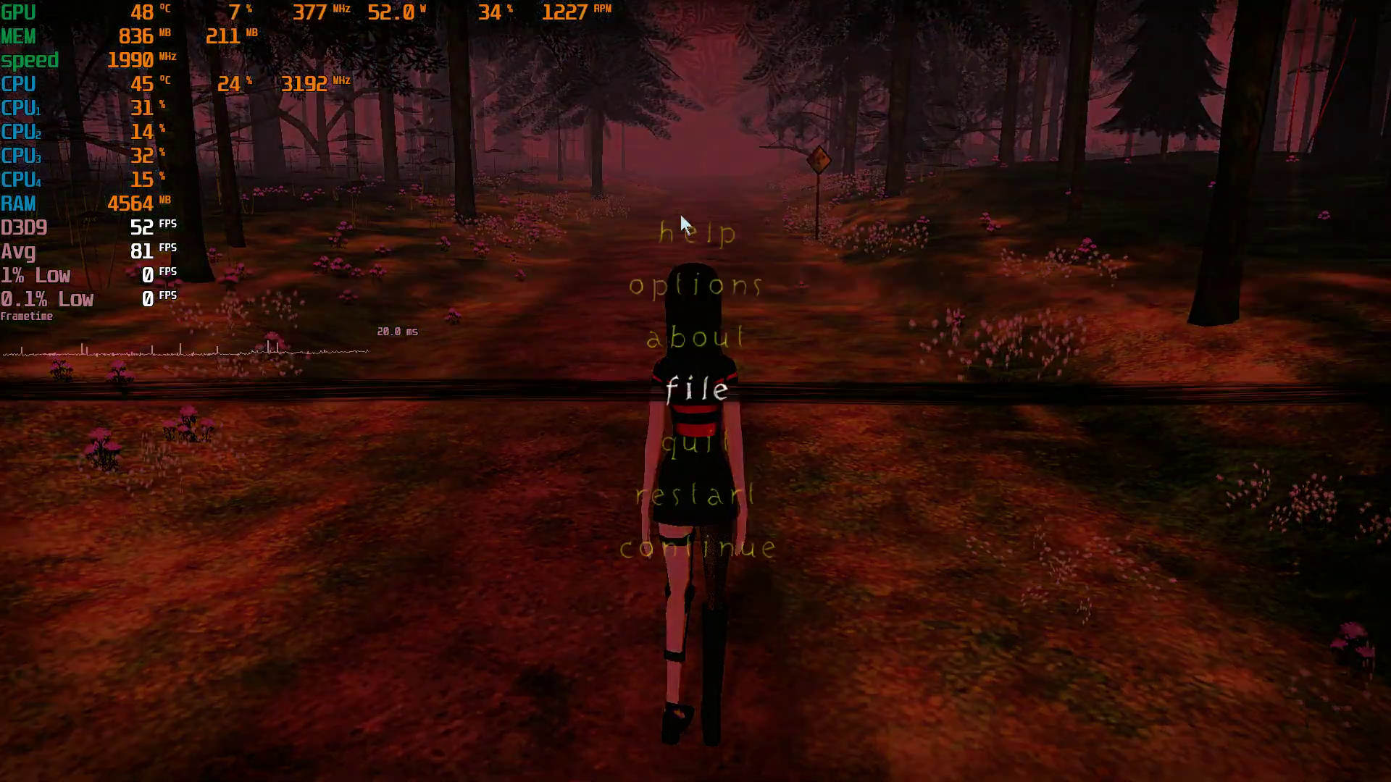
{"action": "key", "text": "Down"}
{"action": "key", "text": "Down"}
{"action": "key", "text": "Down"}
{"action": "key", "text": "Up"}
{"action": "key", "text": "Up"}
{"action": "key", "text": "Return"}
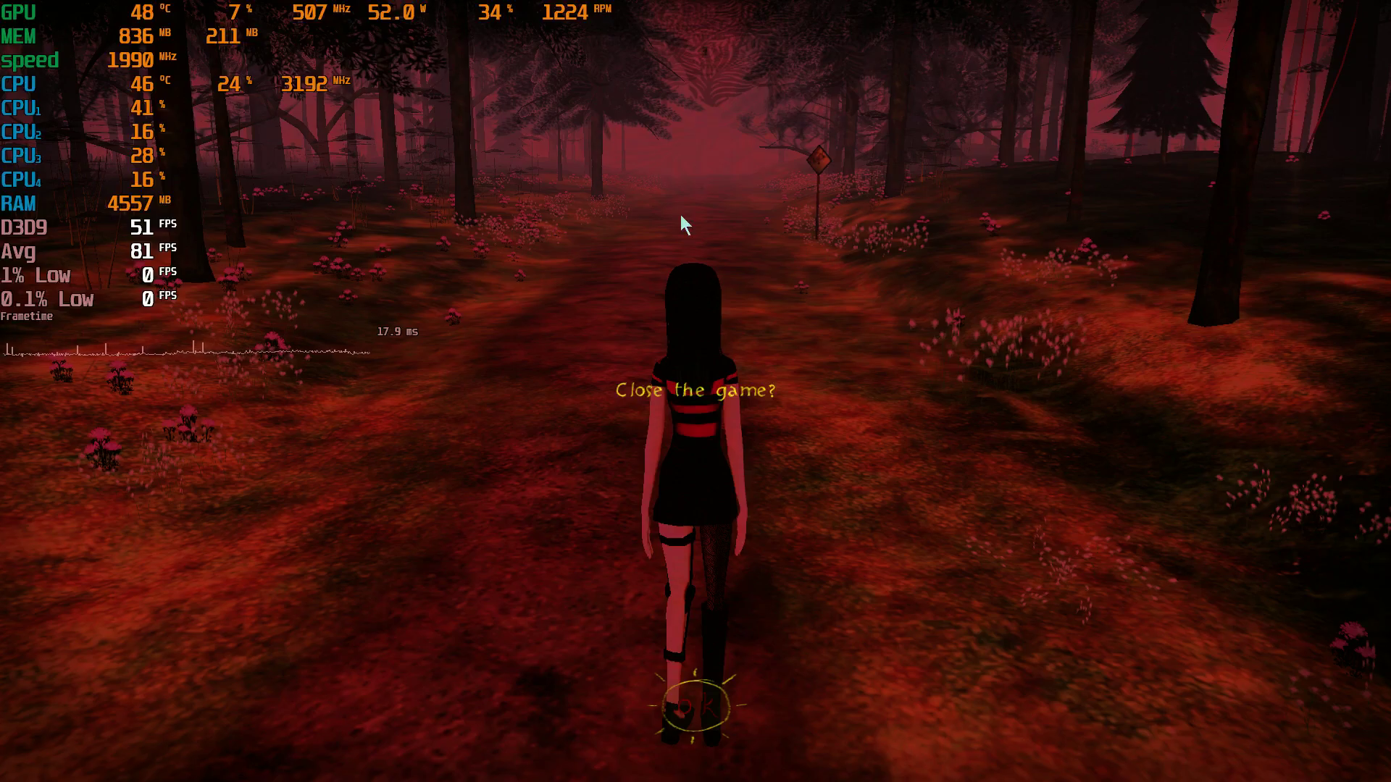
{"action": "key", "text": "Return"}
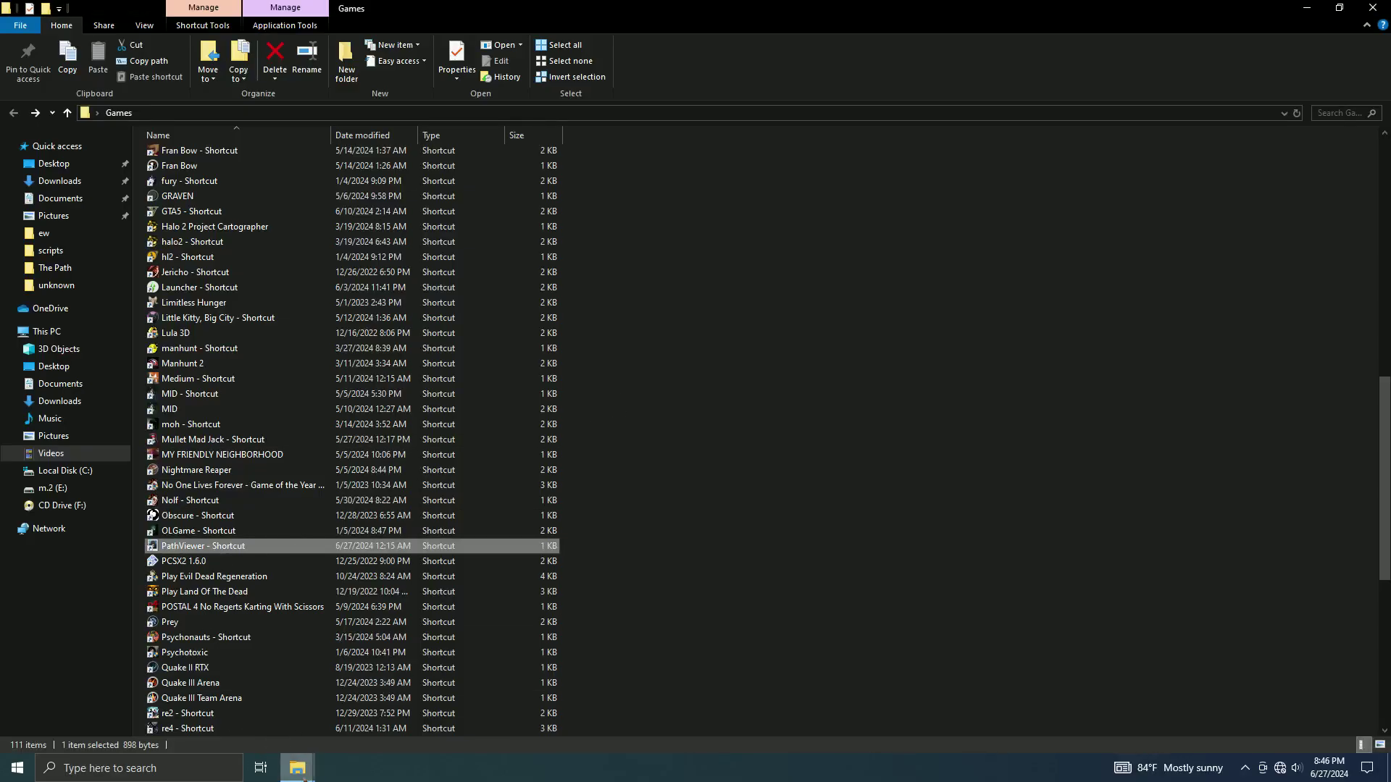
- Restore d3d9.dll from the Recycle Bin and relaunch via 'PathViewer - Shortcut'
{"action": "left_click", "coordinate": [297, 768]}
{"action": "left_click", "coordinate": [316, 705]}
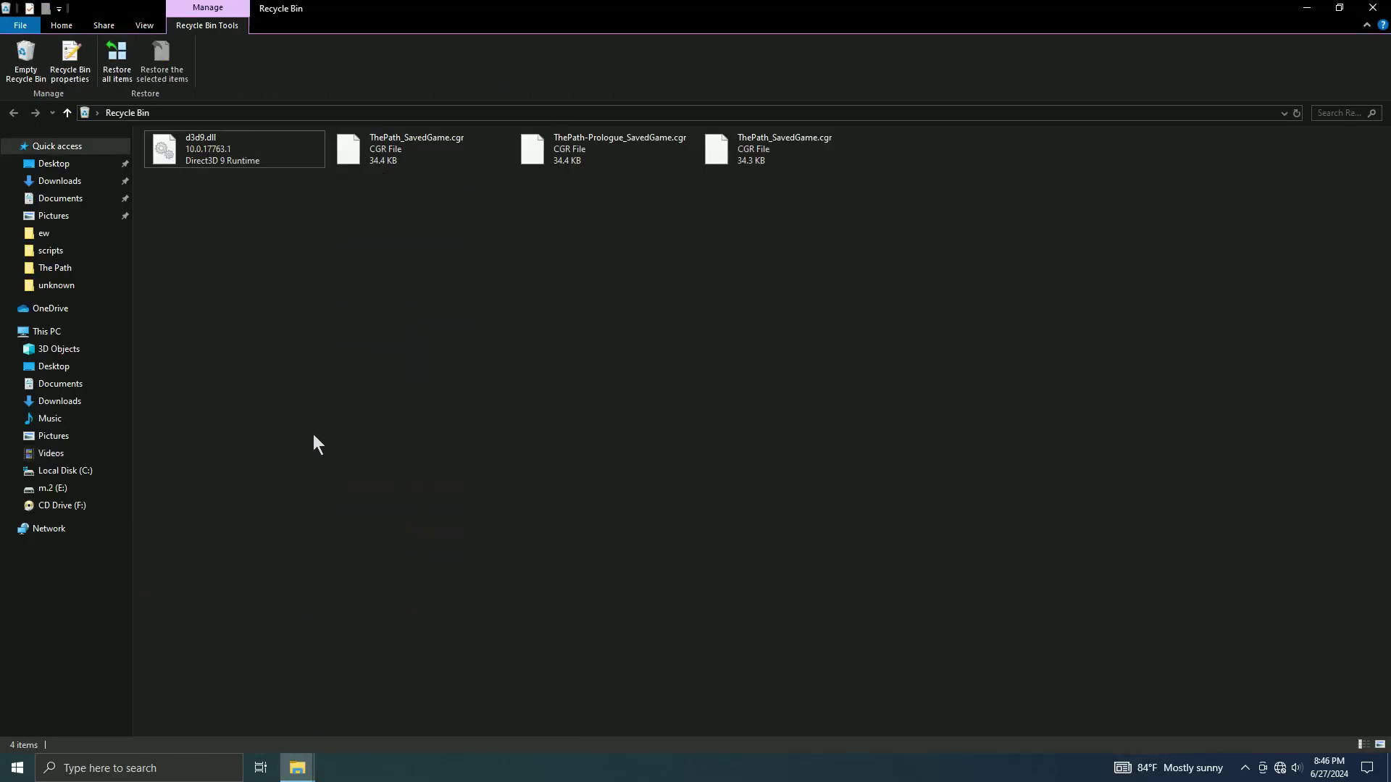
{"action": "right_click", "coordinate": [244, 156]}
{"action": "left_click", "coordinate": [282, 168]}
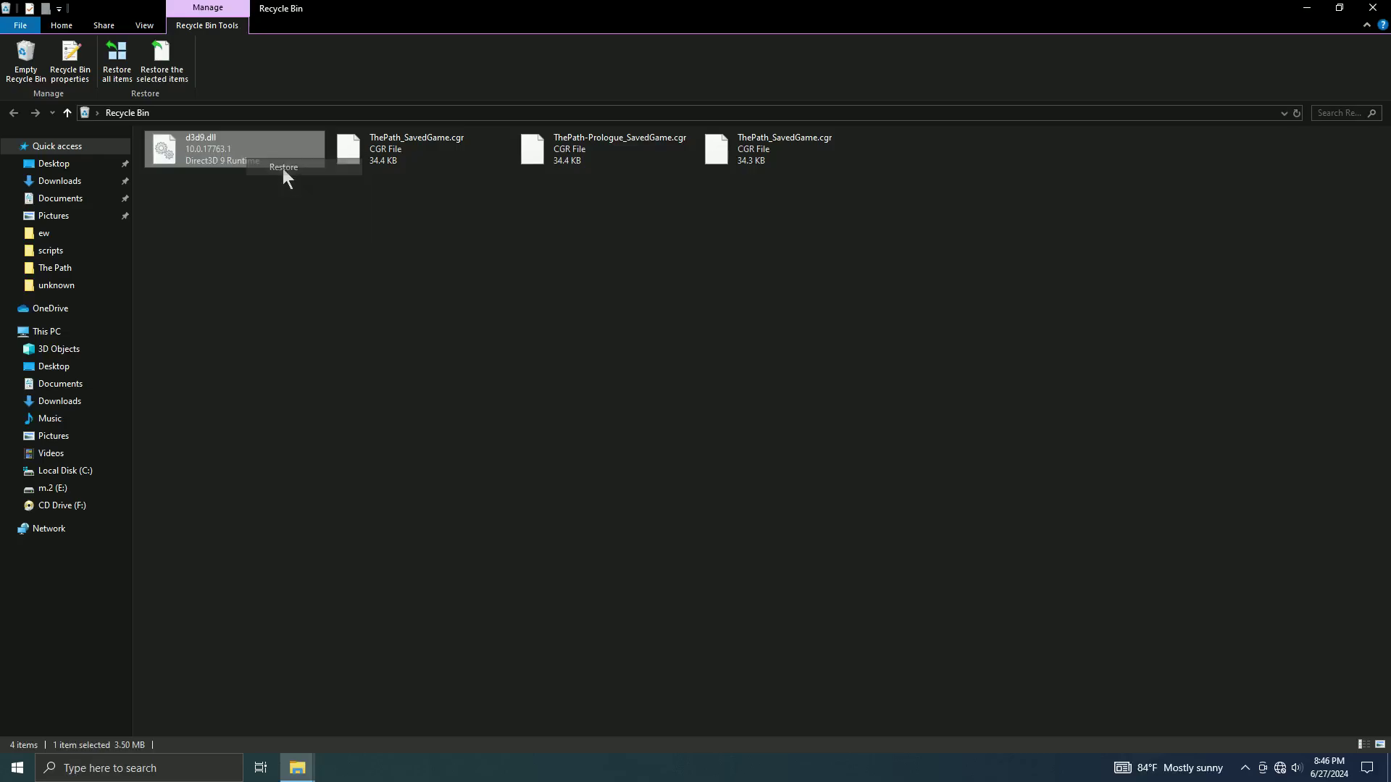
{"action": "left_click", "coordinate": [1307, 11]}
{"action": "double_click", "coordinate": [204, 547]}
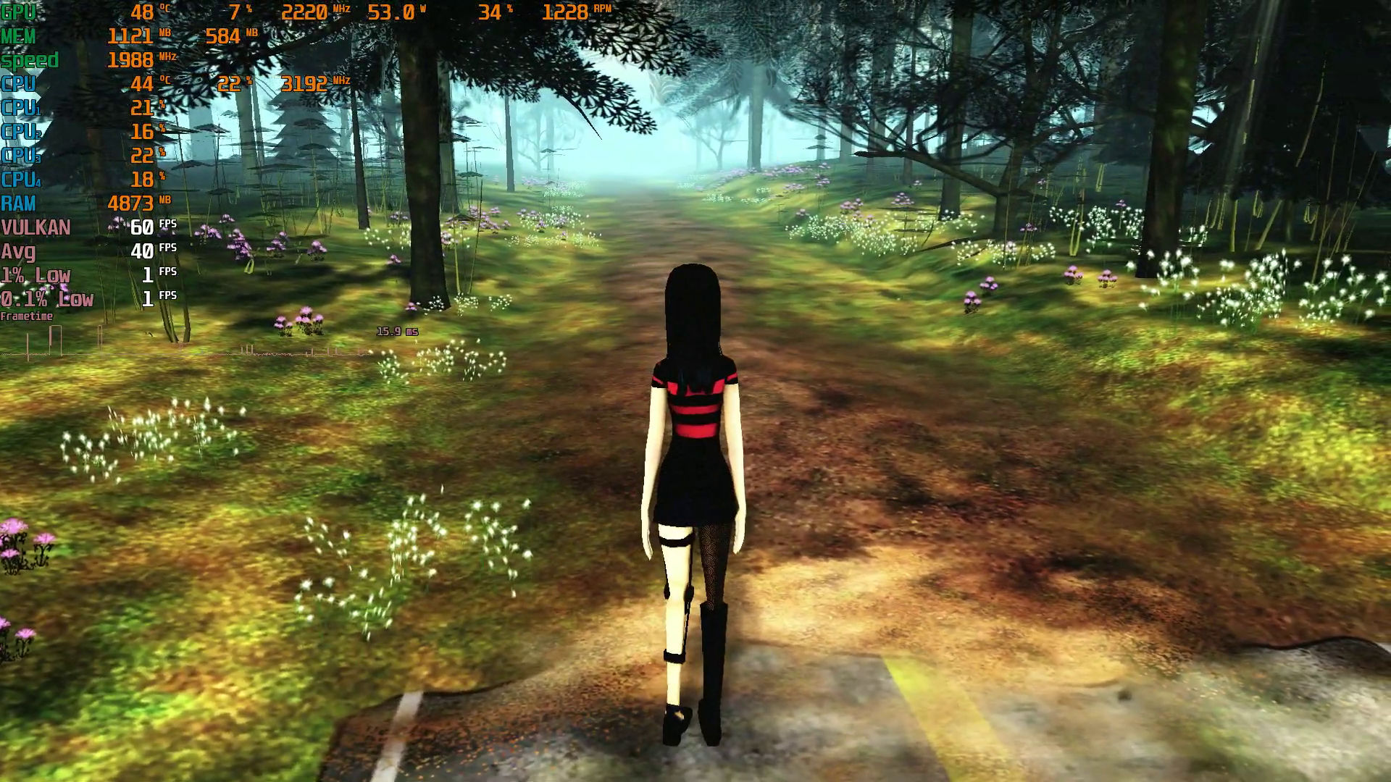
- Set camera rotation to fastest in the game options
{"action": "key", "text": "Escape"}
{"action": "key", "text": "Down"}
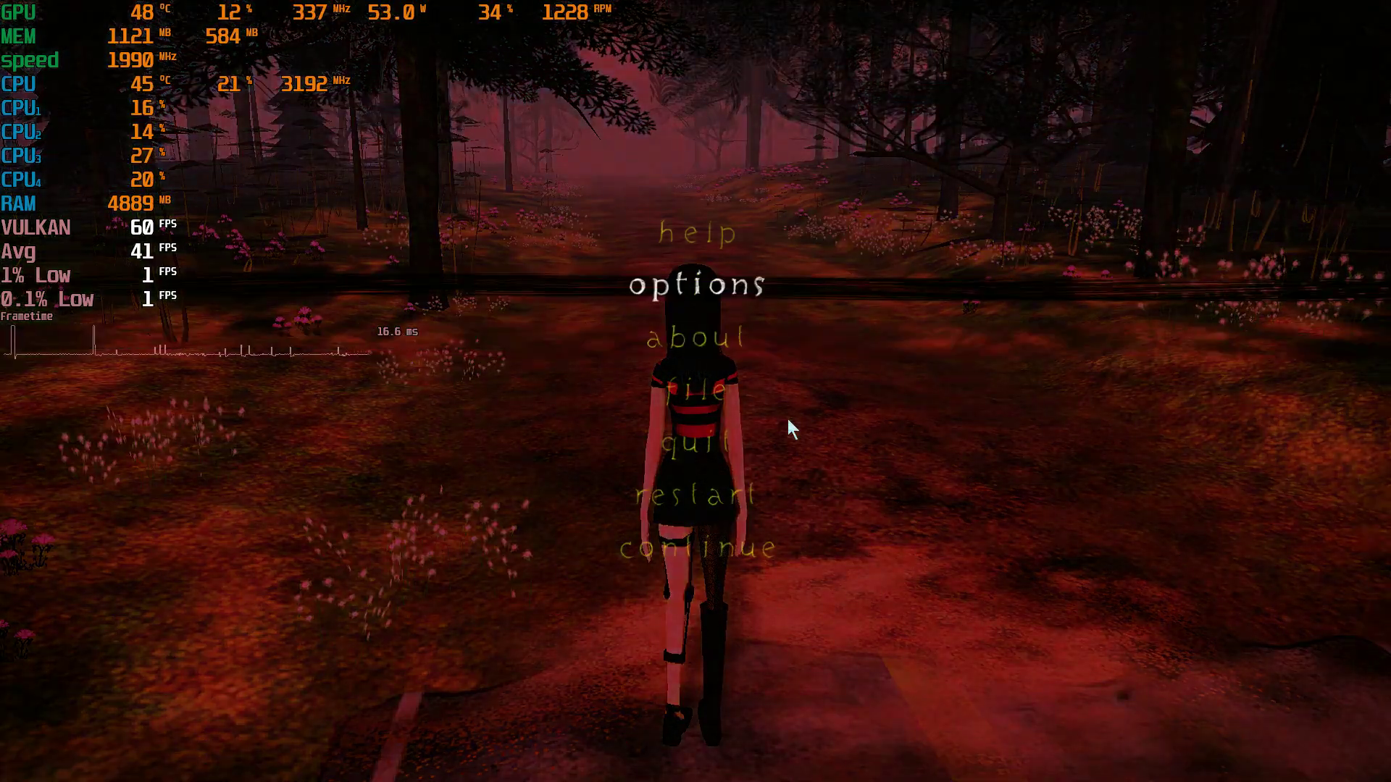
{"action": "key", "text": "Return"}
{"action": "key", "text": "Up"}
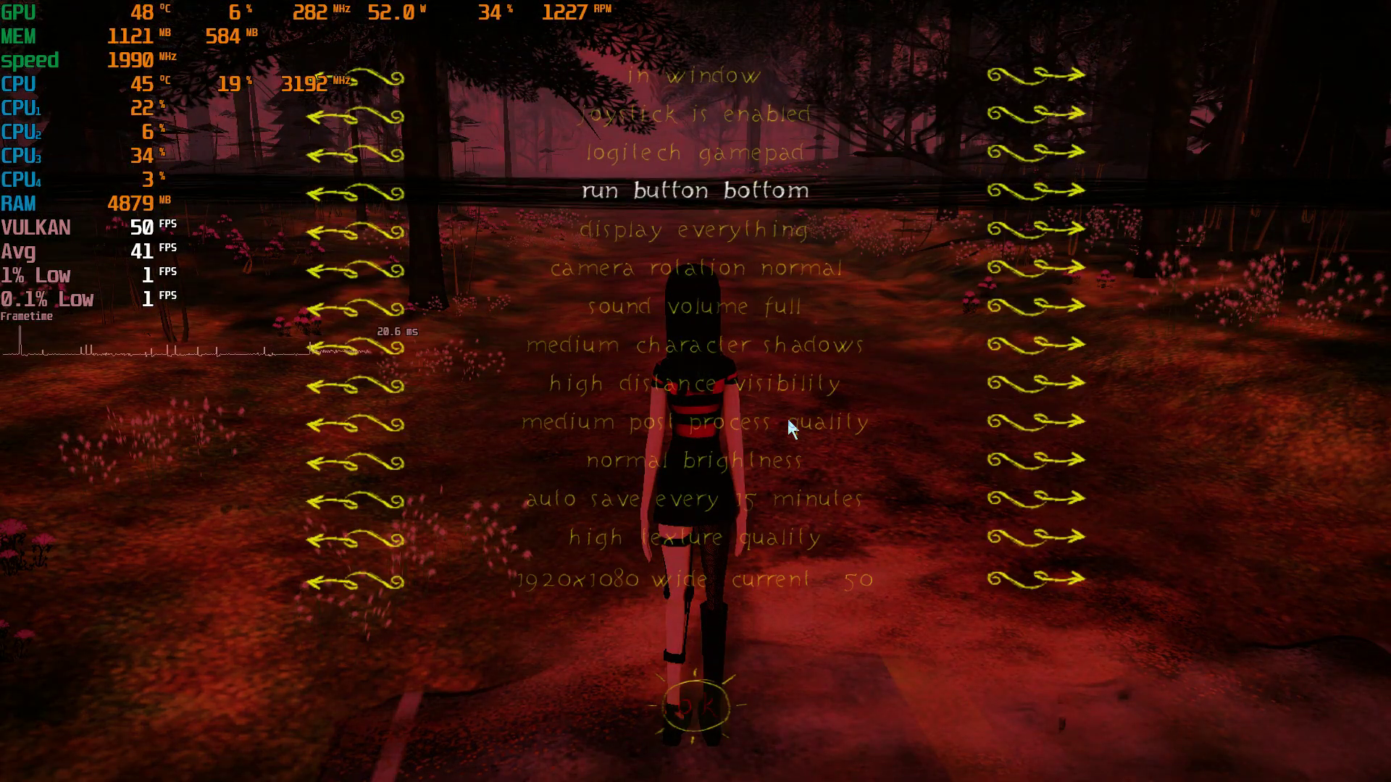
{"action": "key", "text": "Down"}
{"action": "key", "text": "Down"}
{"action": "key", "text": "Down"}
{"action": "key", "text": "Up"}
{"action": "key", "text": "Right"}
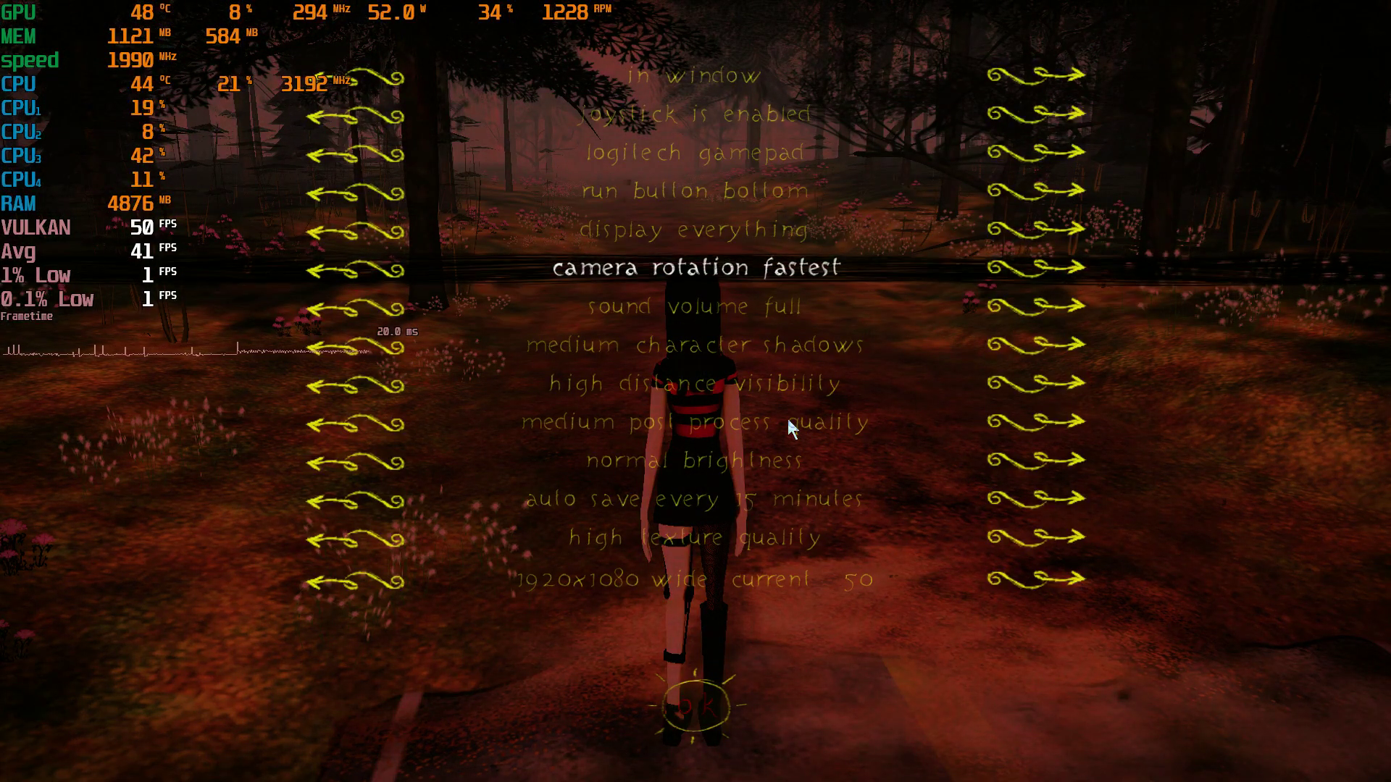
{"action": "key", "text": "Right"}
{"action": "key", "text": "Down"}
{"action": "key", "text": "Down"}
{"action": "key", "text": "Down"}
{"action": "key", "text": "Down"}
{"action": "key", "text": "Down"}
{"action": "key", "text": "Down"}
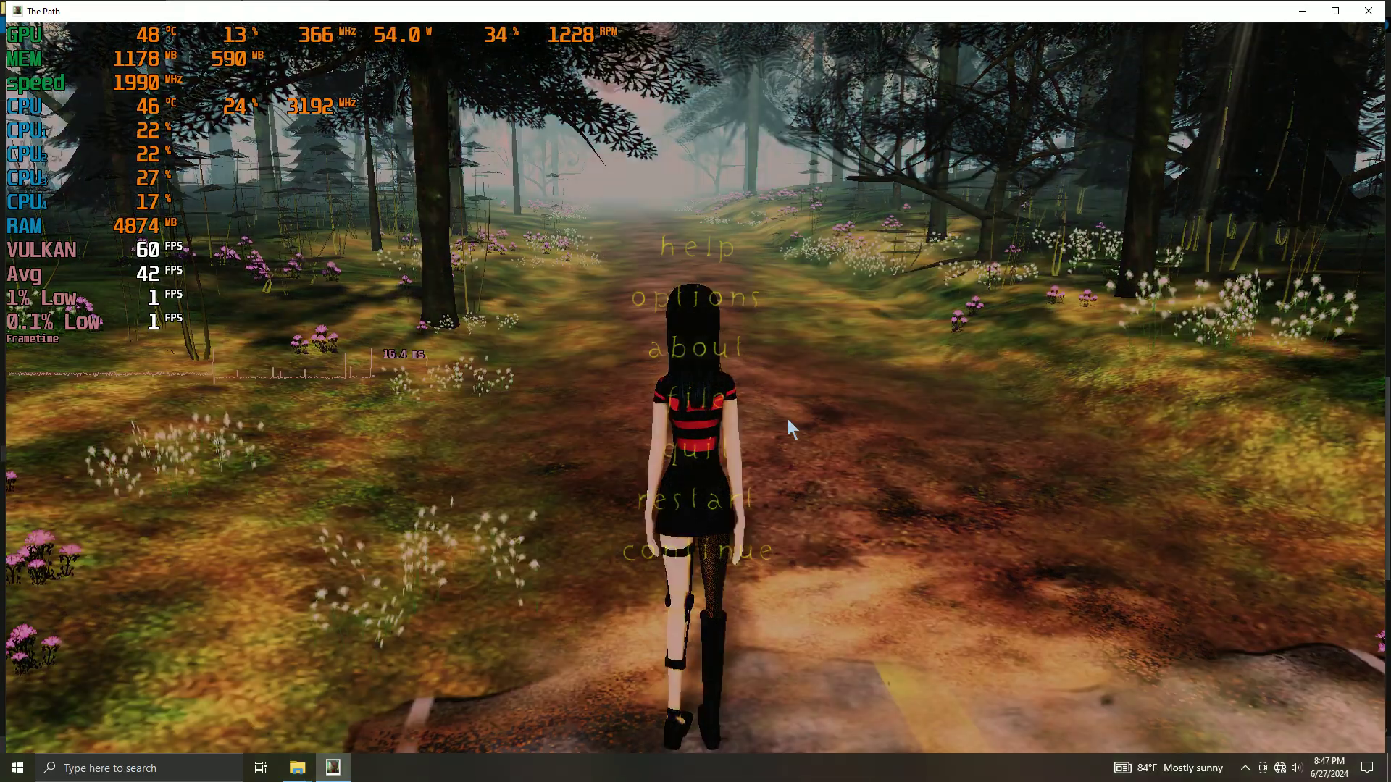
- Switch the display mode back to full screen and apply the settings
{"action": "key", "text": "Escape"}
{"action": "key", "text": "Down"}
{"action": "key", "text": "Return"}
{"action": "key", "text": "Down"}
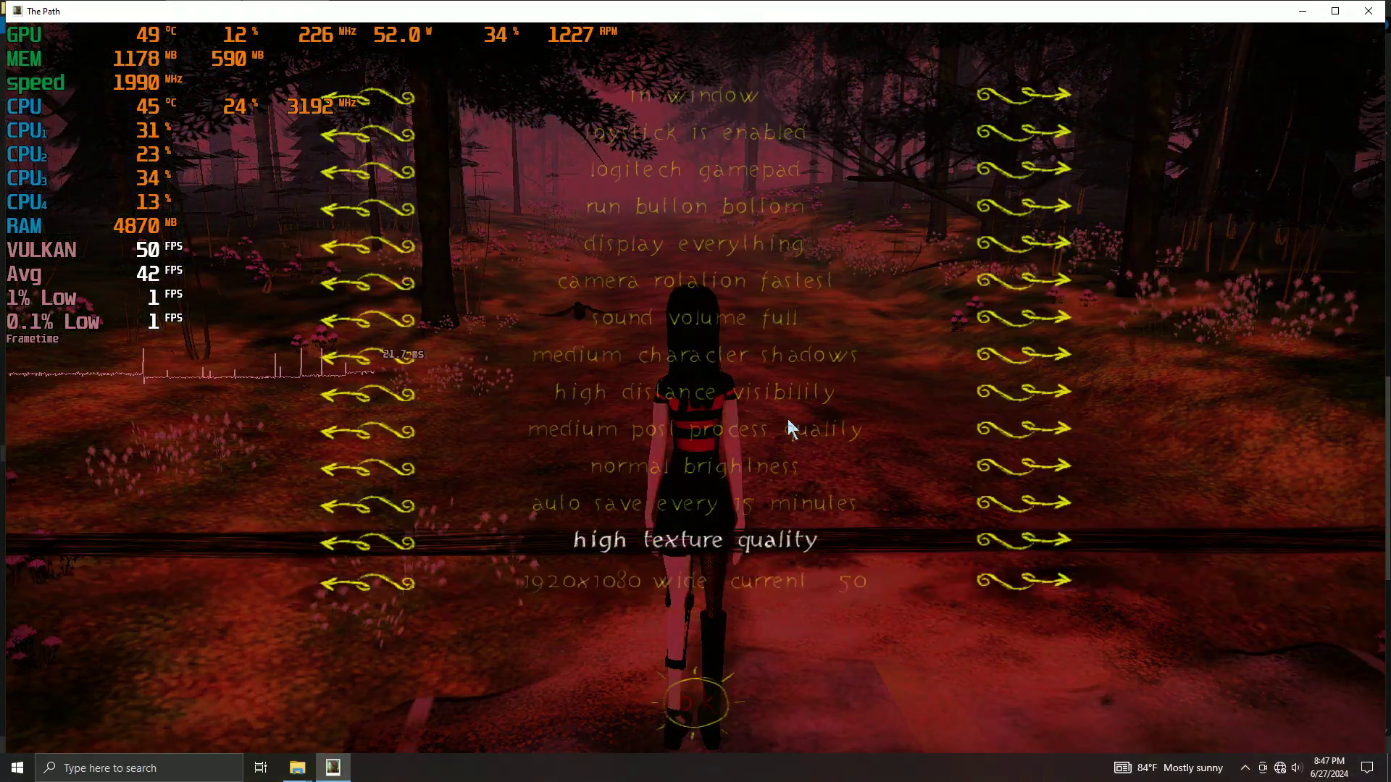
{"action": "key", "text": "Down"}
{"action": "key", "text": "Down"}
{"action": "key", "text": "Down"}
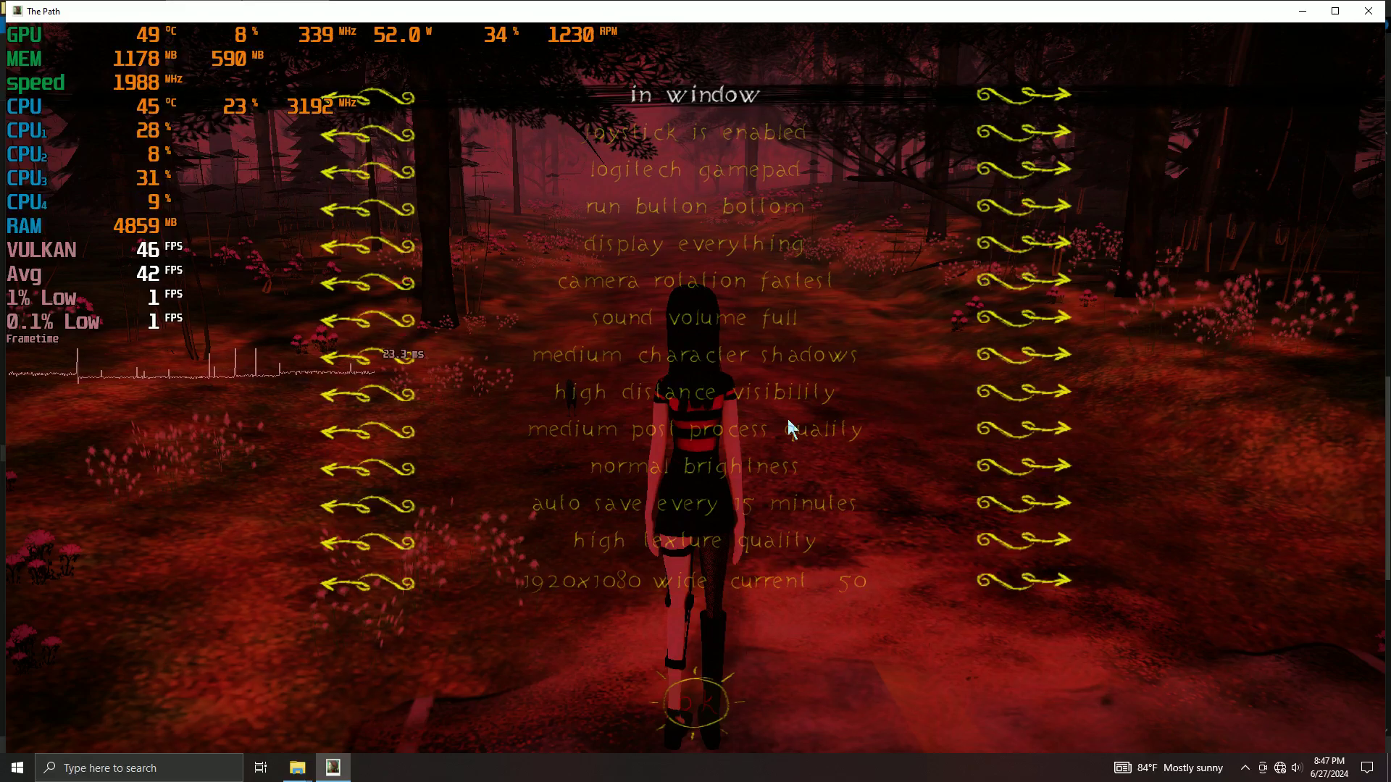
{"action": "key", "text": "Right"}
{"action": "key", "text": "Down"}
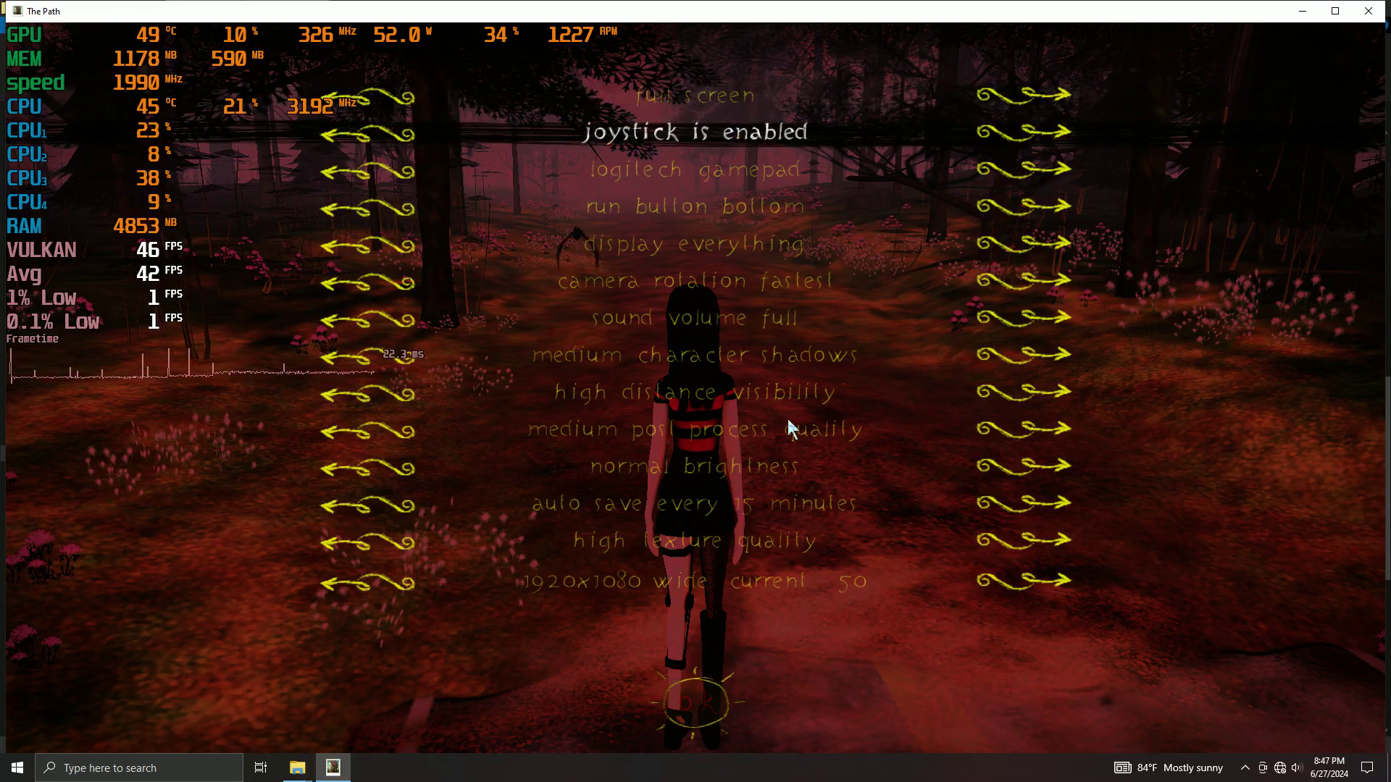
{"action": "key", "text": "Down"}
{"action": "key", "text": "Down"}
{"action": "key", "text": "Down"}
{"action": "key", "text": "Down"}
{"action": "key", "text": "Down"}
{"action": "key", "text": "Down"}
{"action": "key", "text": "Down"}
{"action": "key", "text": "Down"}
{"action": "key", "text": "Down"}
{"action": "key", "text": "Down"}
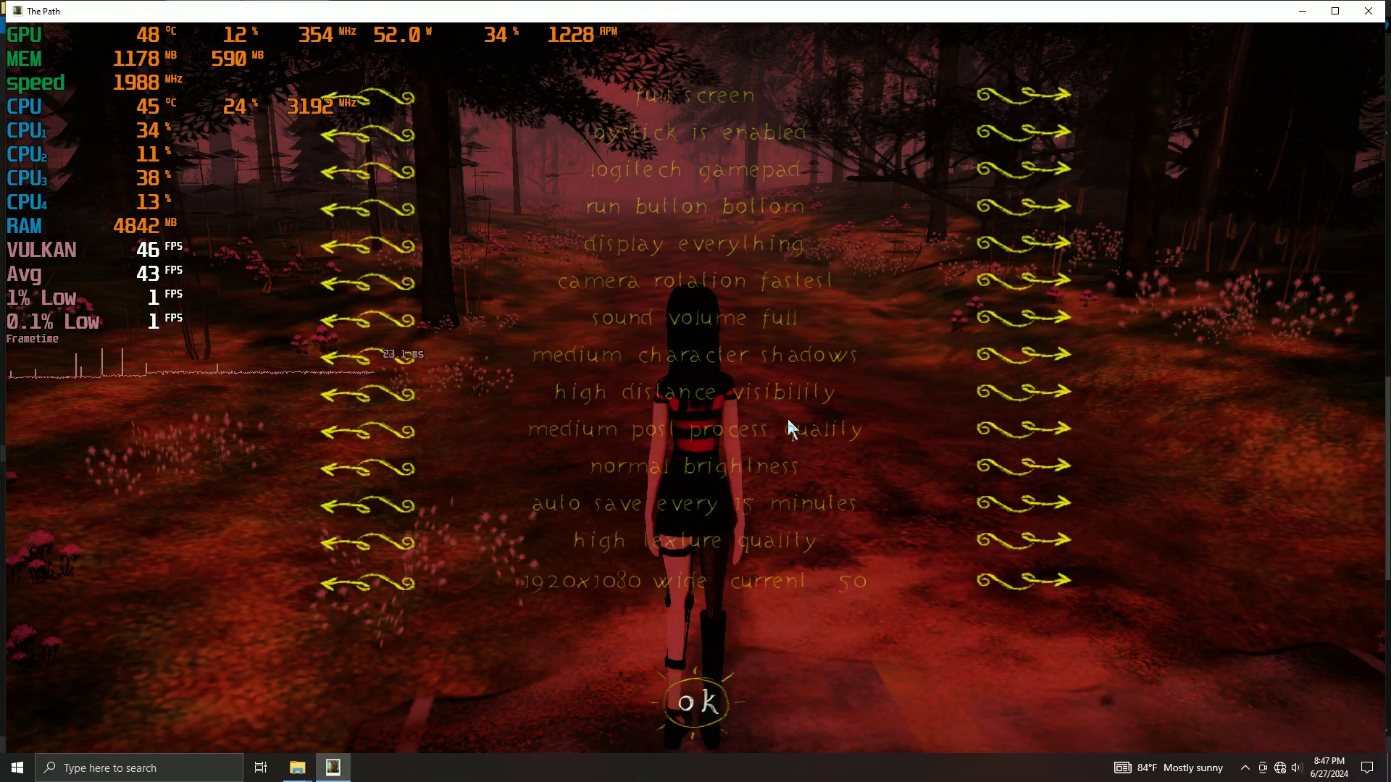
{"action": "key", "text": "Return"}
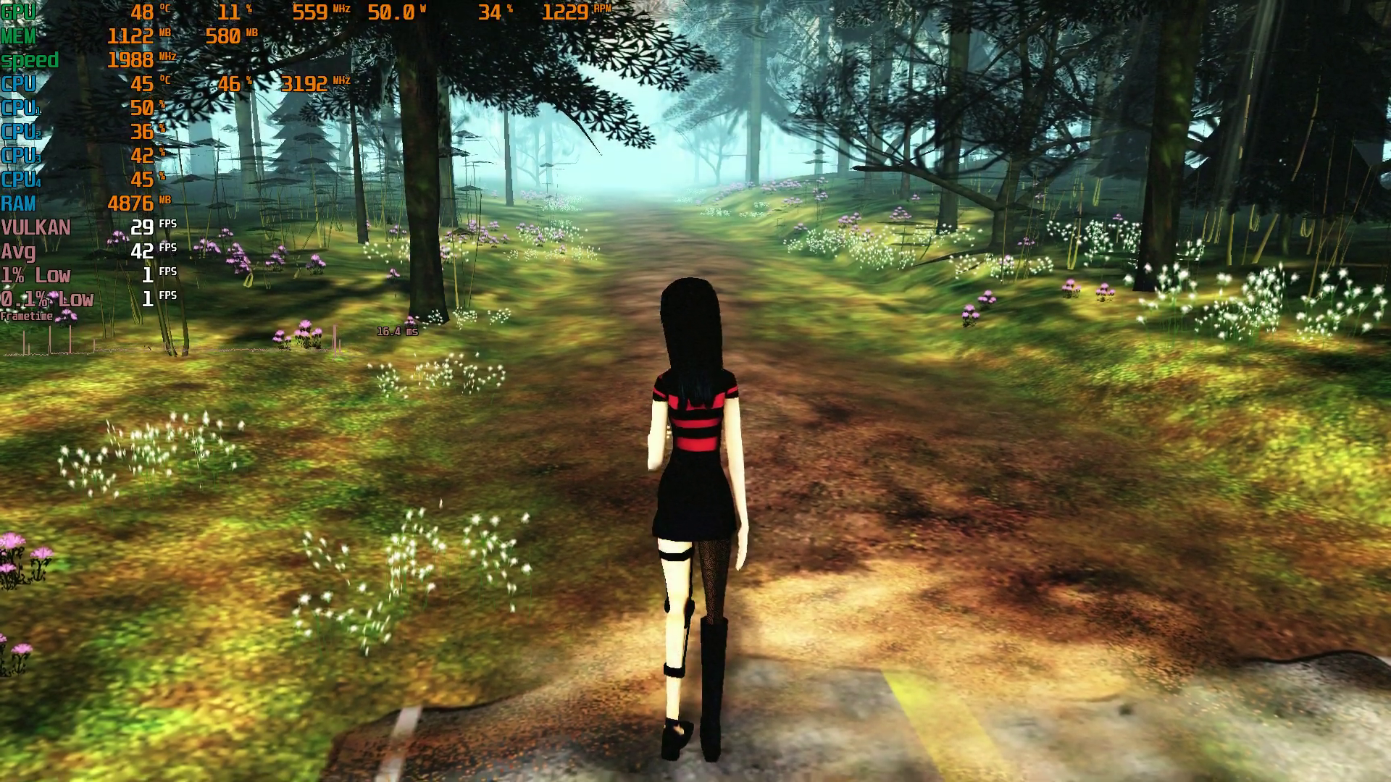
- Briefly open and close the options from the pause menu
{"action": "key", "text": "Escape"}
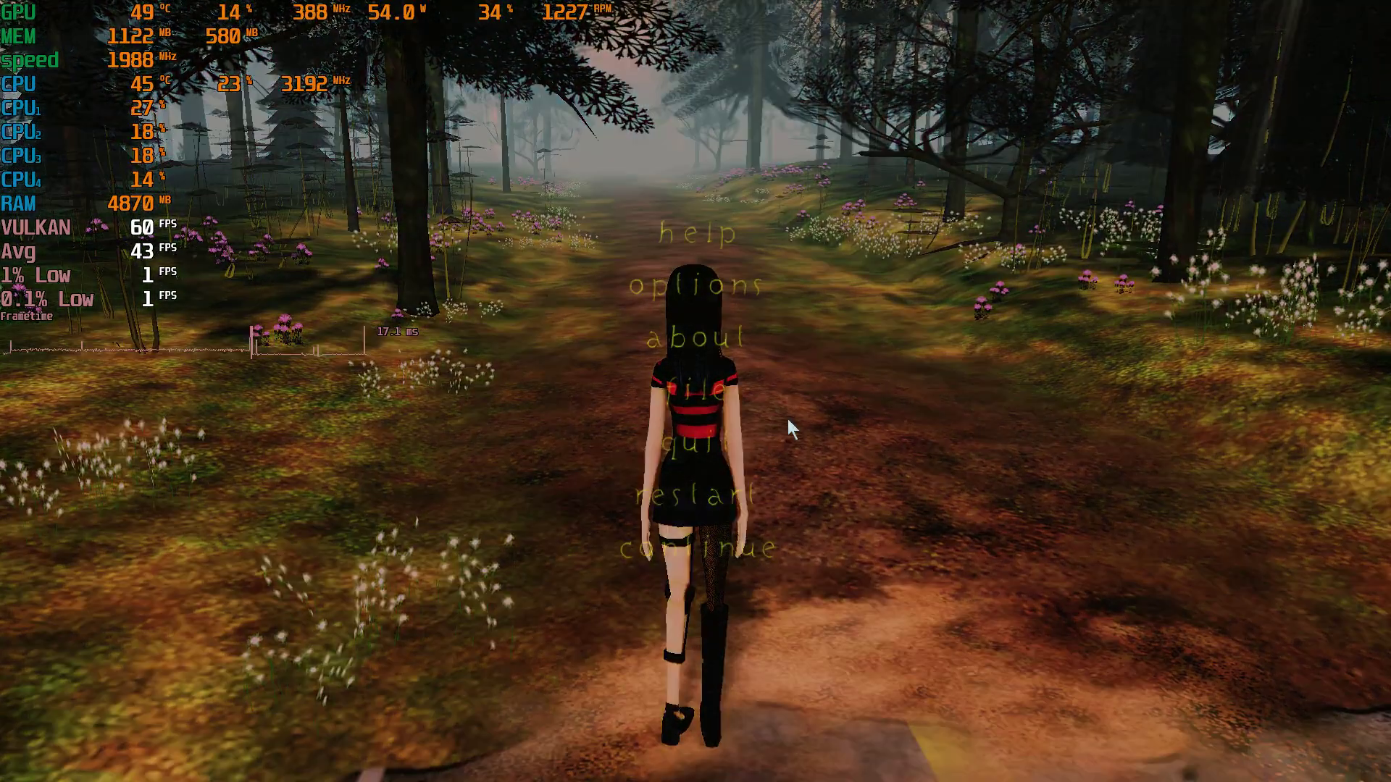
{"action": "key", "text": "Up"}
{"action": "key", "text": "Return"}
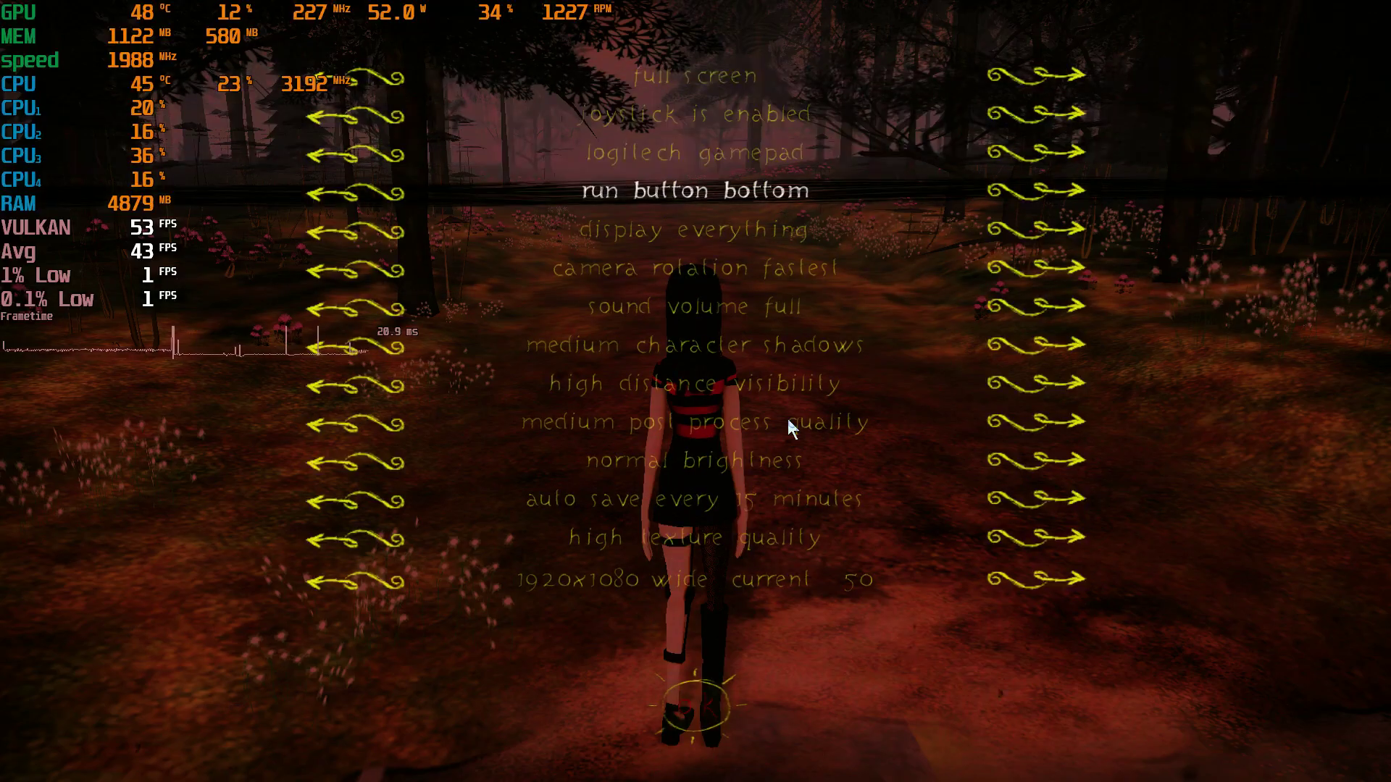
{"action": "key", "text": "Escape"}
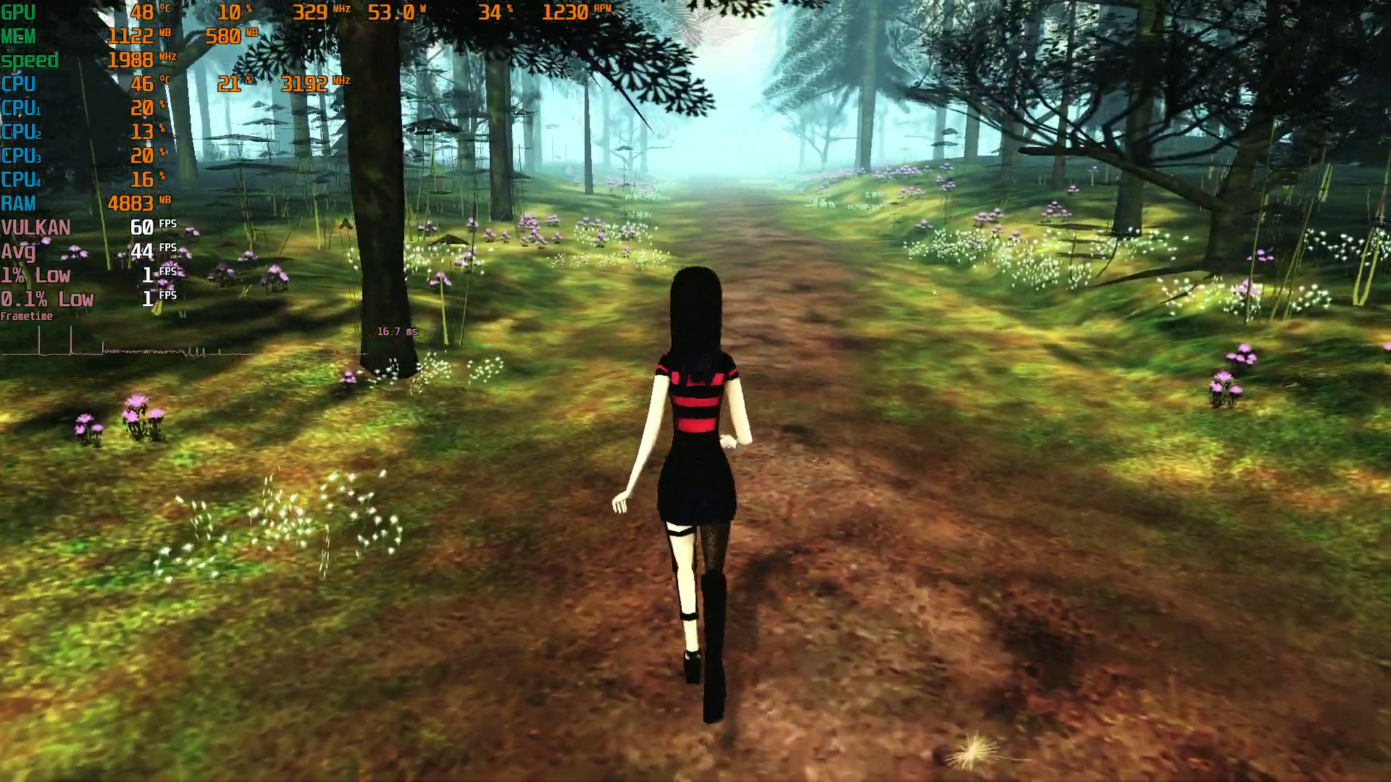
- Walk the girl off the path into the misty grey forest, then pause
{"action": "key", "text": "w"}
{"action": "key", "text": "w"}
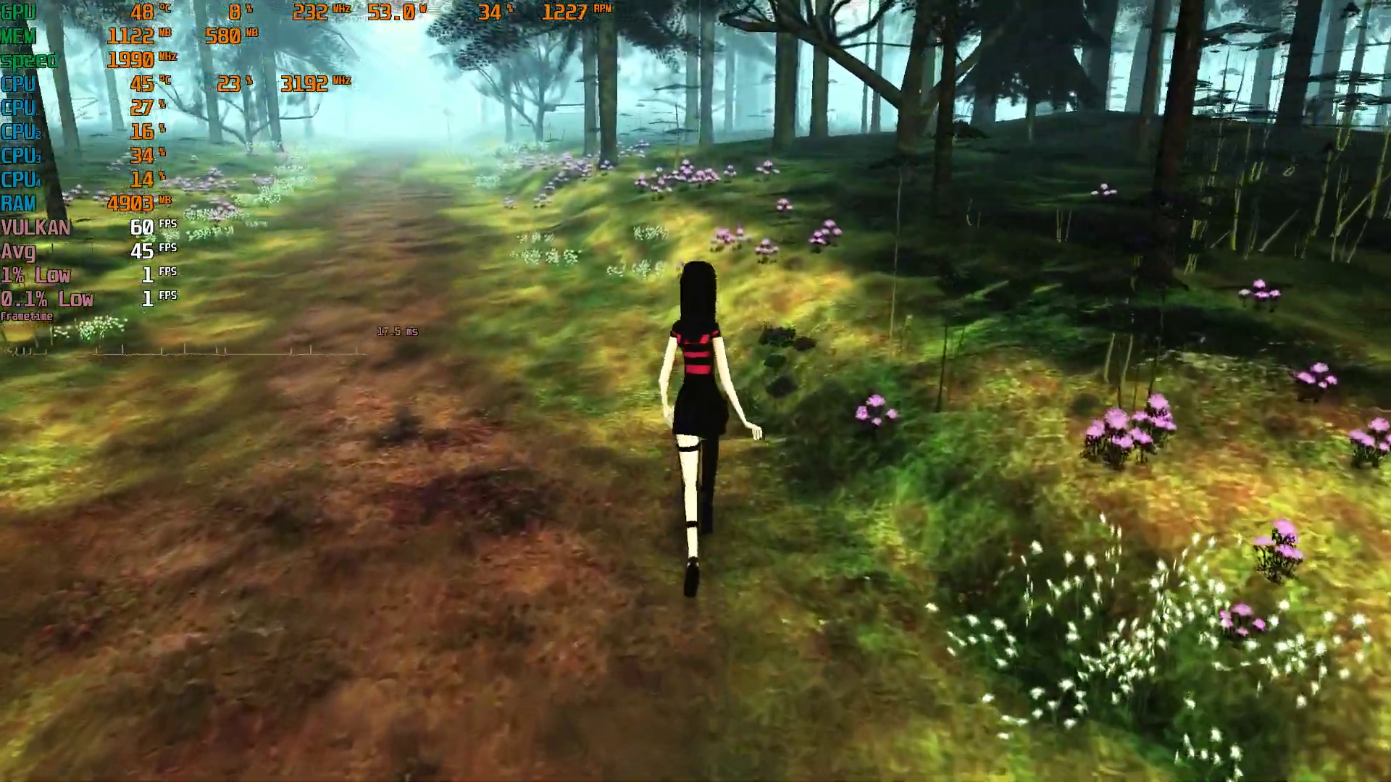
{"action": "key", "text": "a"}
{"action": "key", "text": "w"}
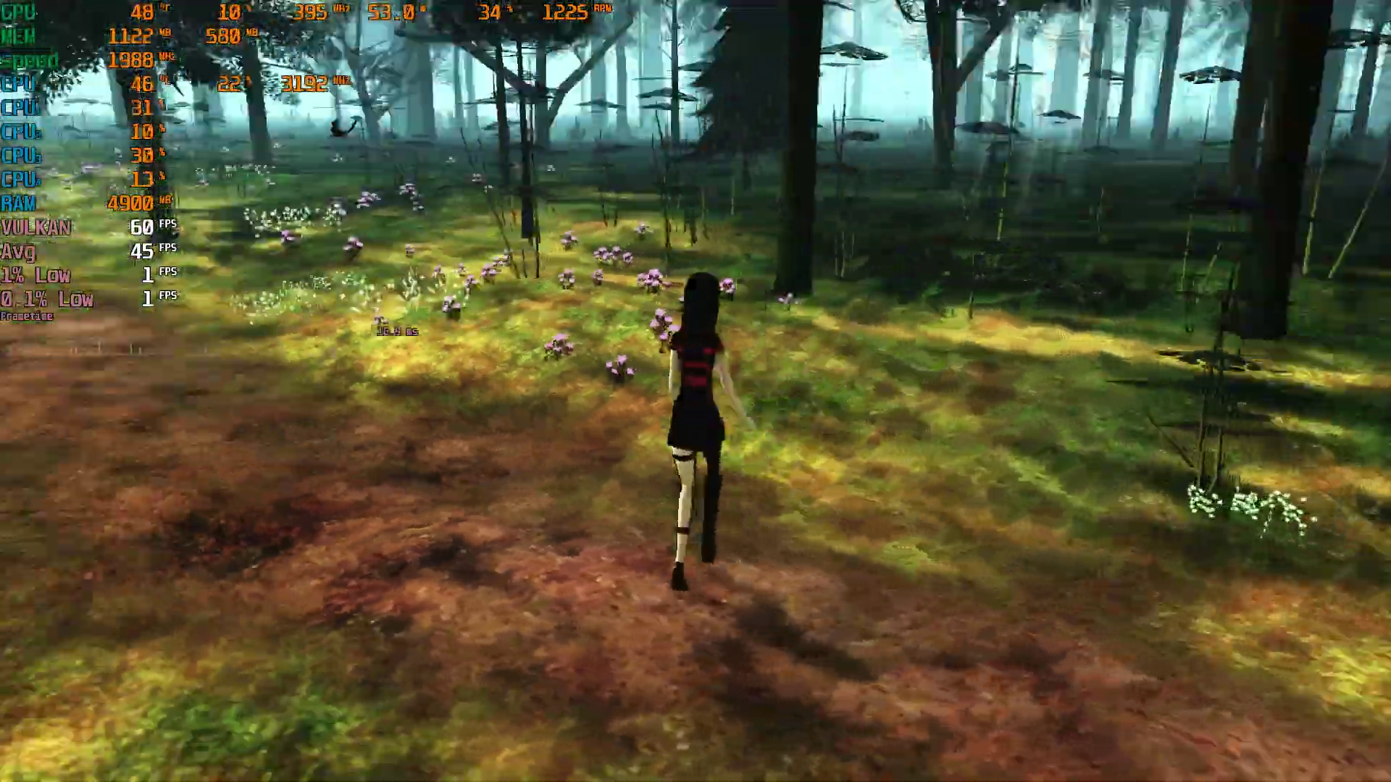
{"action": "key", "text": "s"}
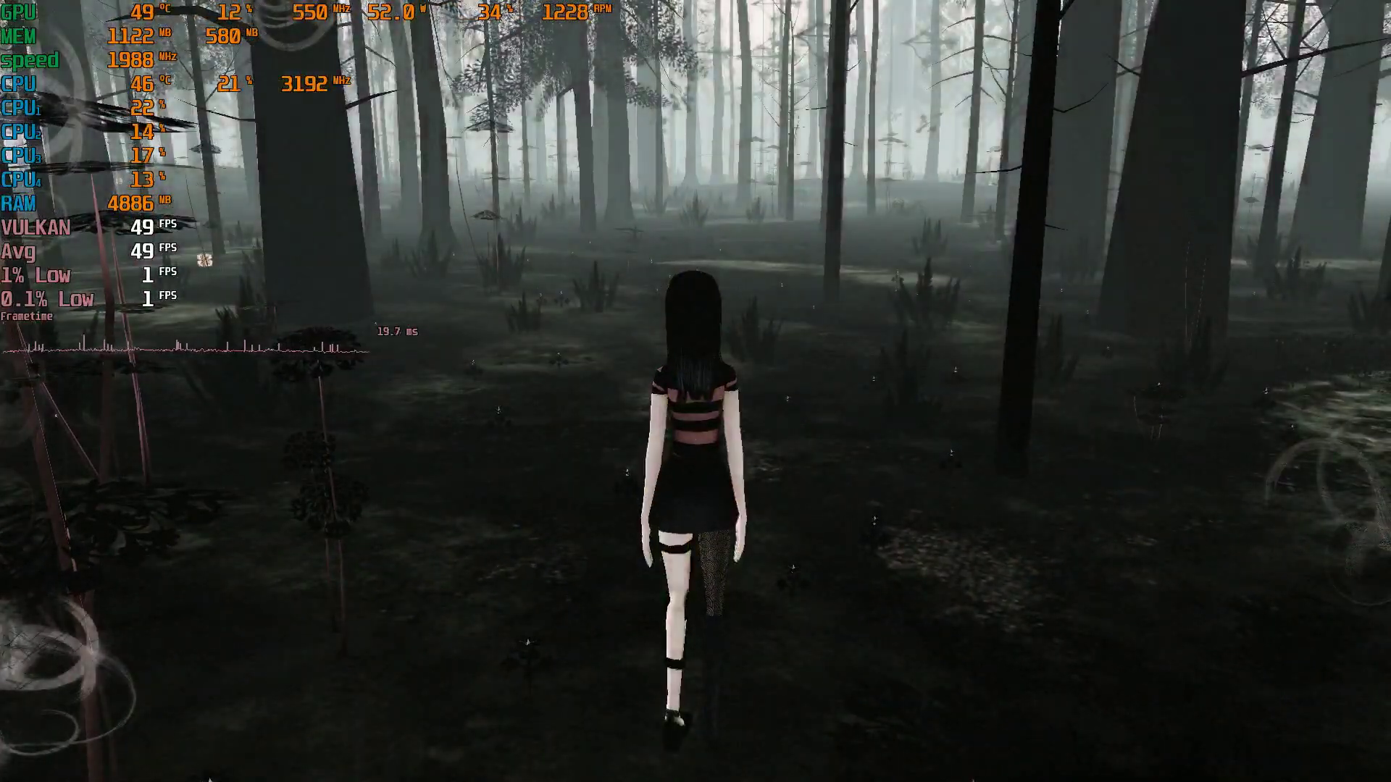
{"action": "key", "text": "Escape"}
- Quit the game from the pause menu and minimize the Games folder window
{"action": "key", "text": "Up"}
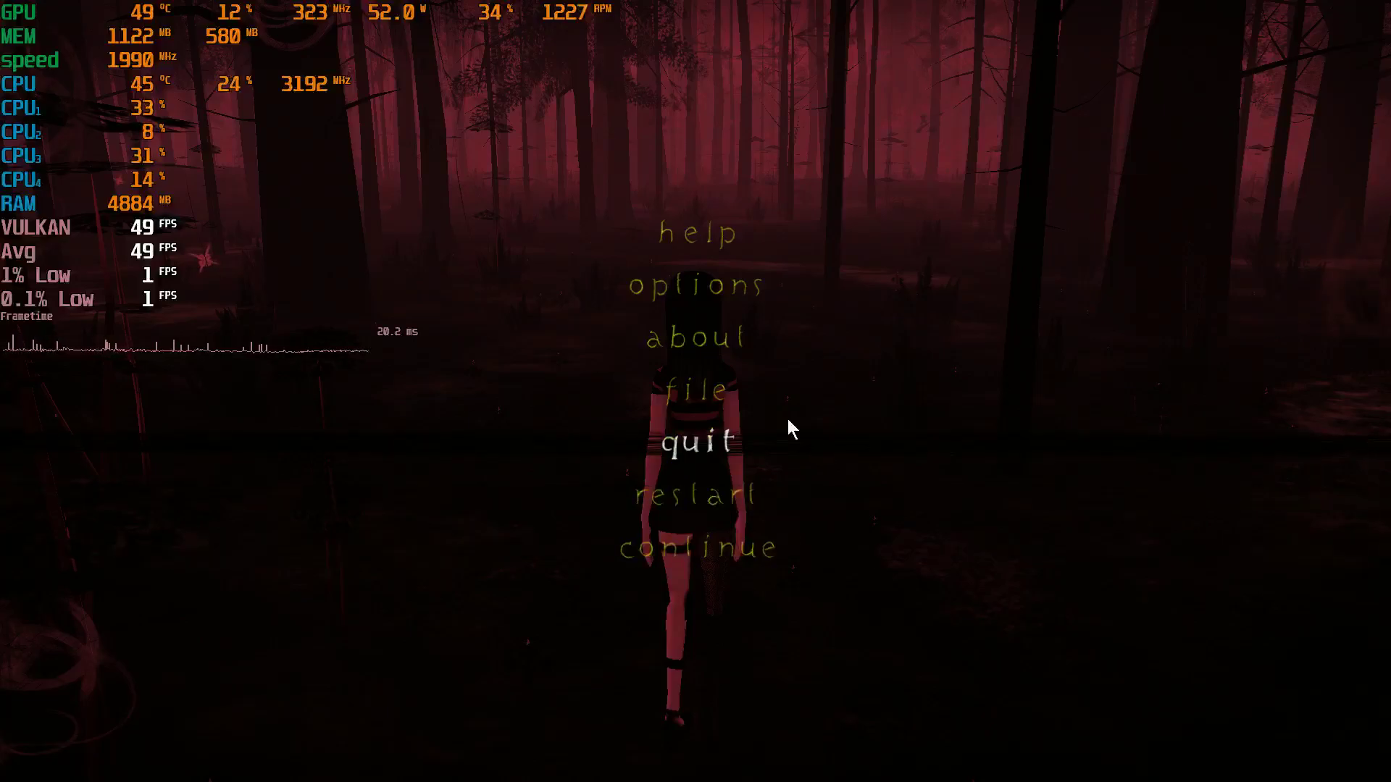
{"action": "key", "text": "Return"}
{"action": "key", "text": "Return"}
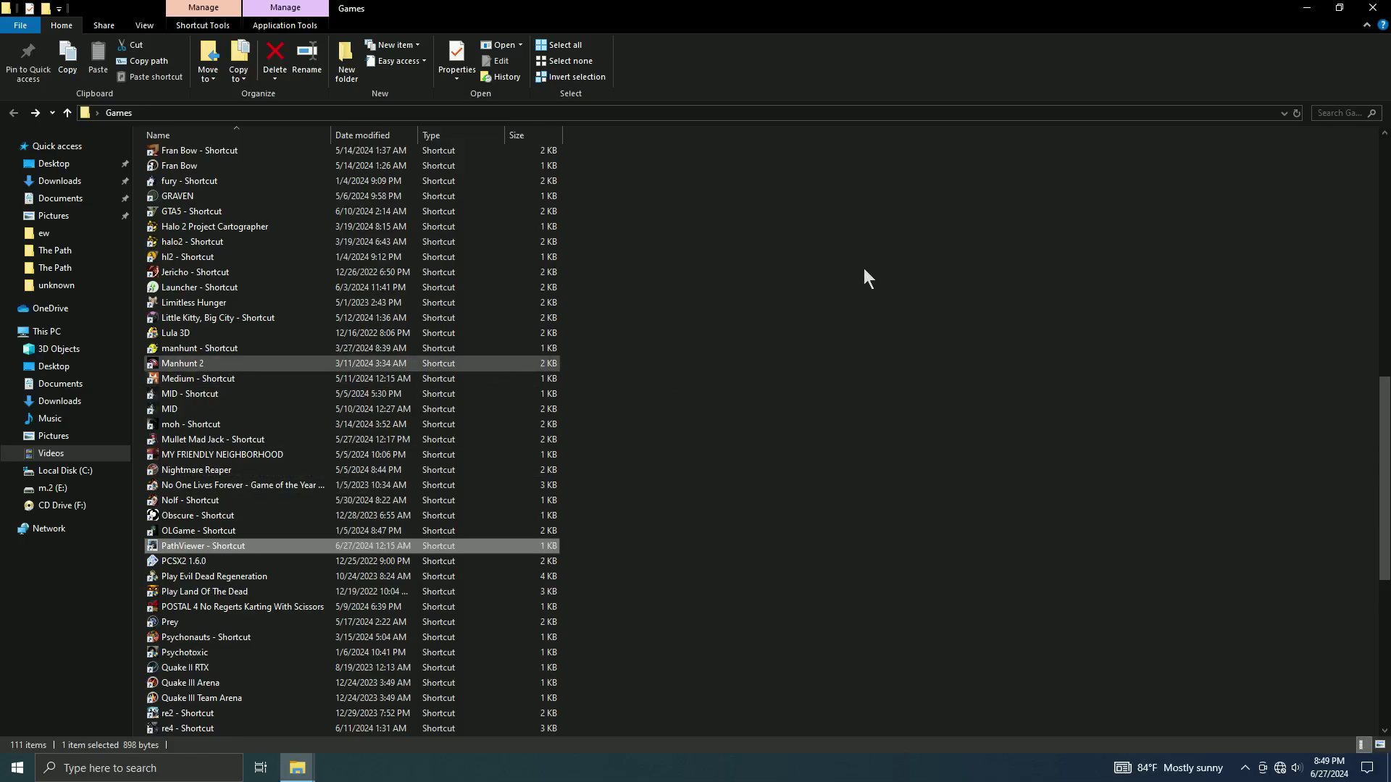
{"action": "left_click", "coordinate": [1307, 10]}
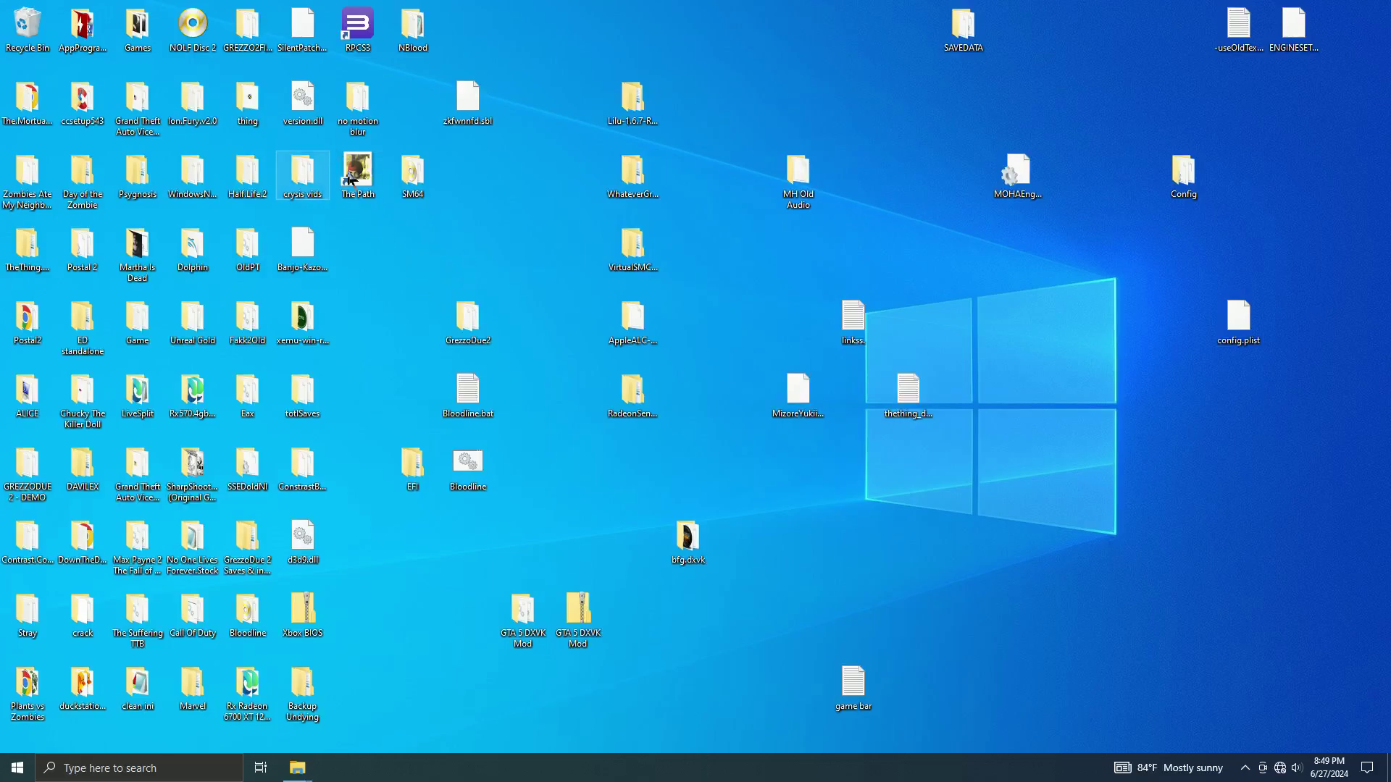
{"action": "left_click", "coordinate": [371, 327]}
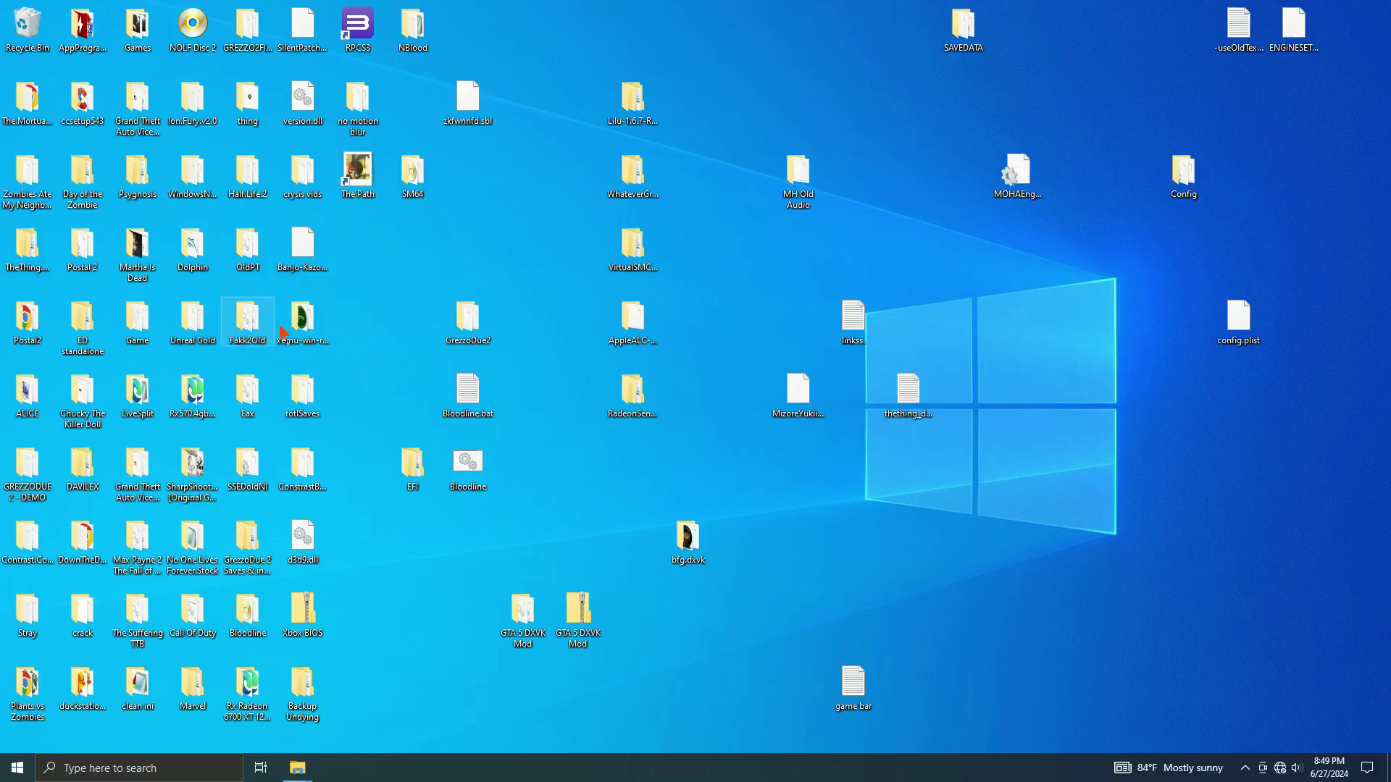
{"action": "left_click", "coordinate": [297, 768]}
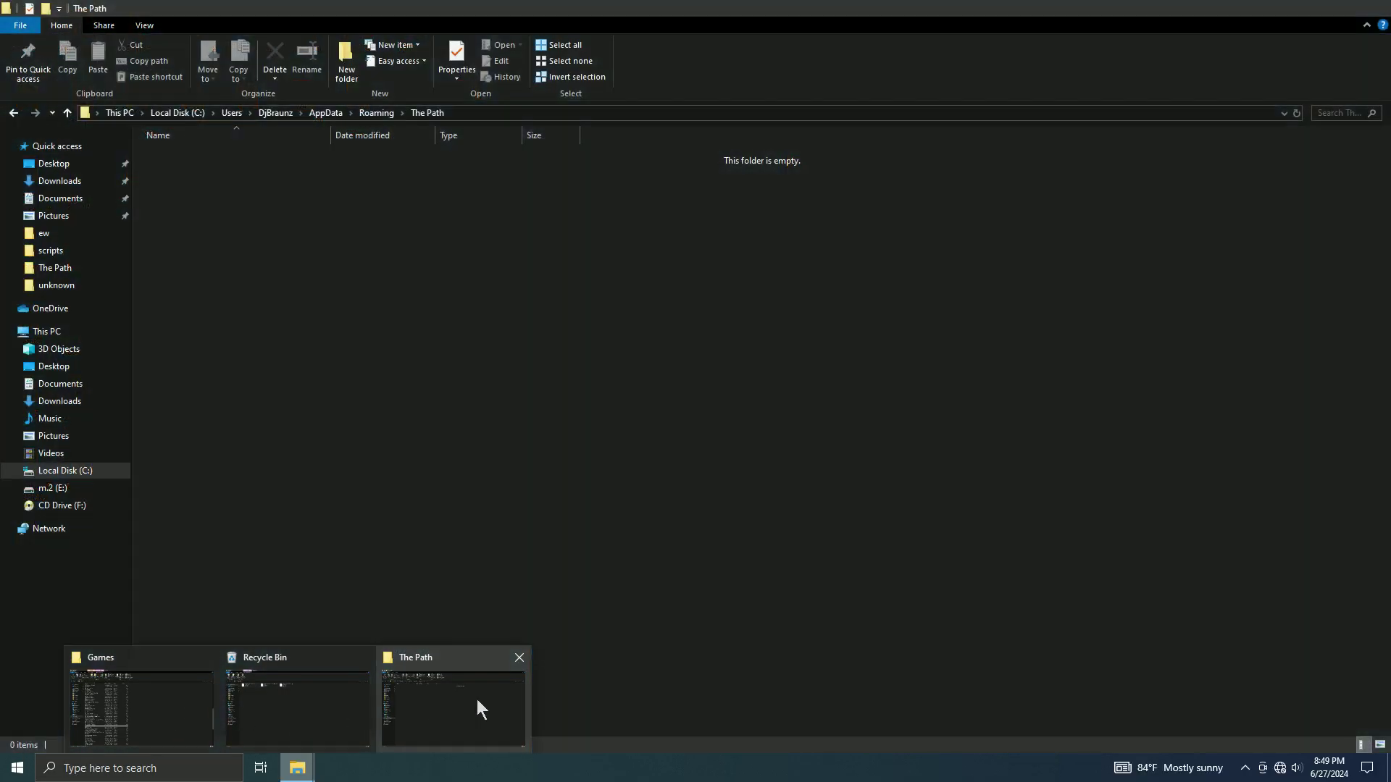
{"action": "left_click", "coordinate": [478, 698]}
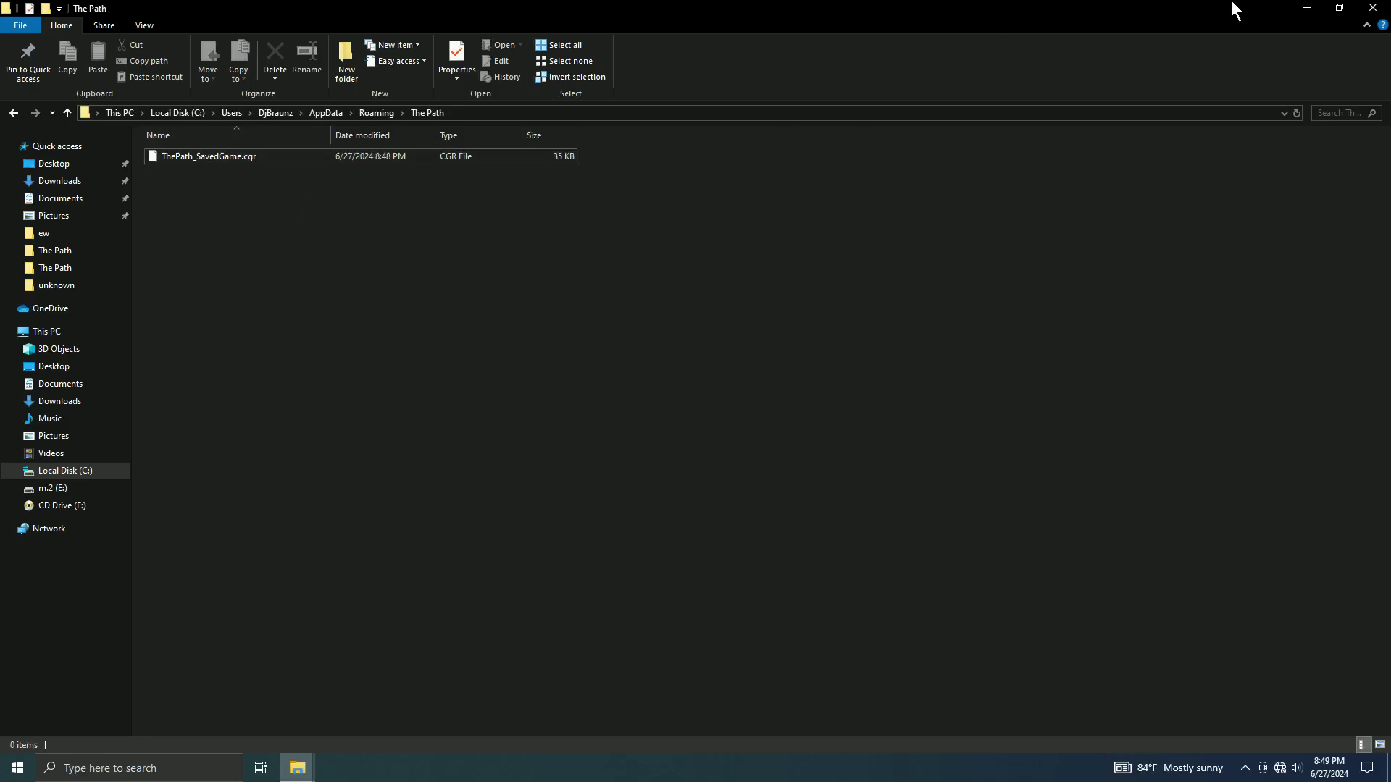
{"action": "left_click", "coordinate": [1304, 8]}
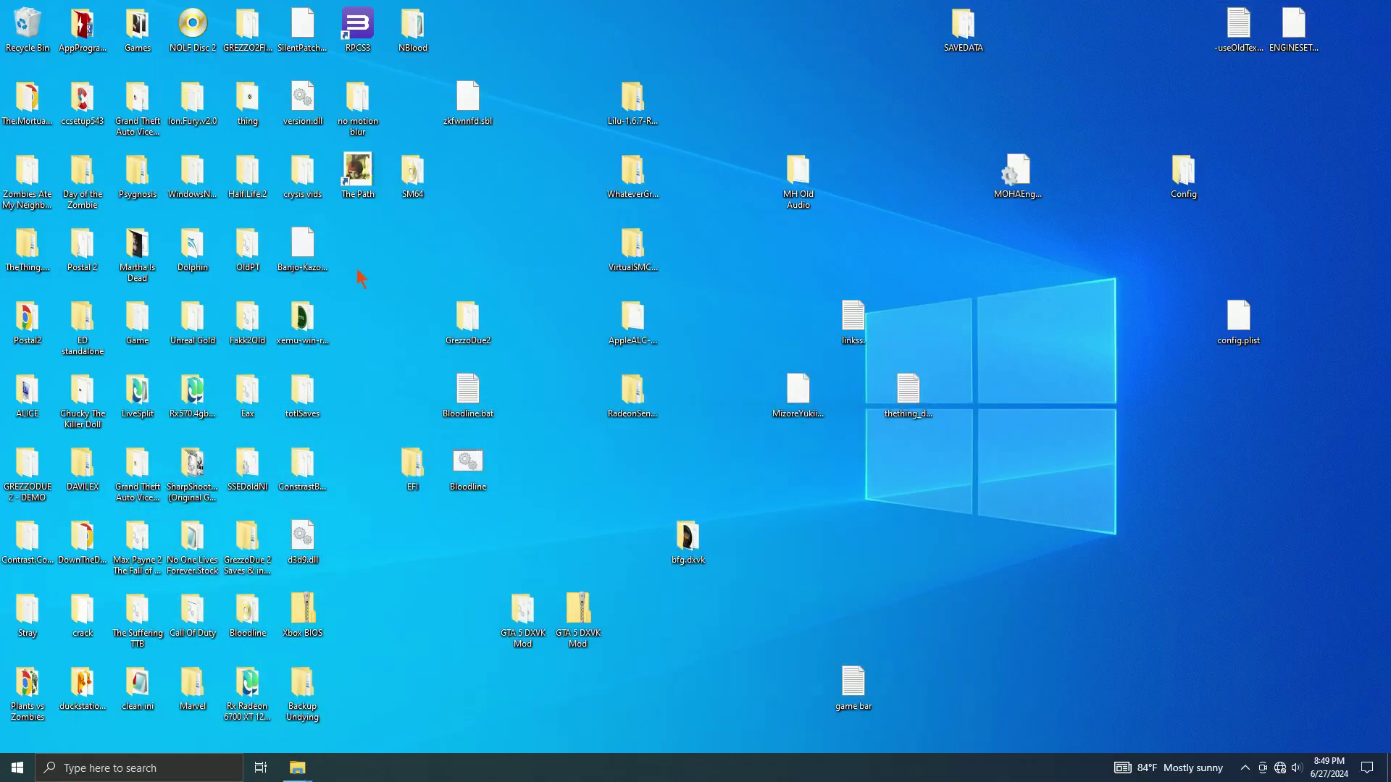
{"action": "left_click", "coordinate": [297, 769]}
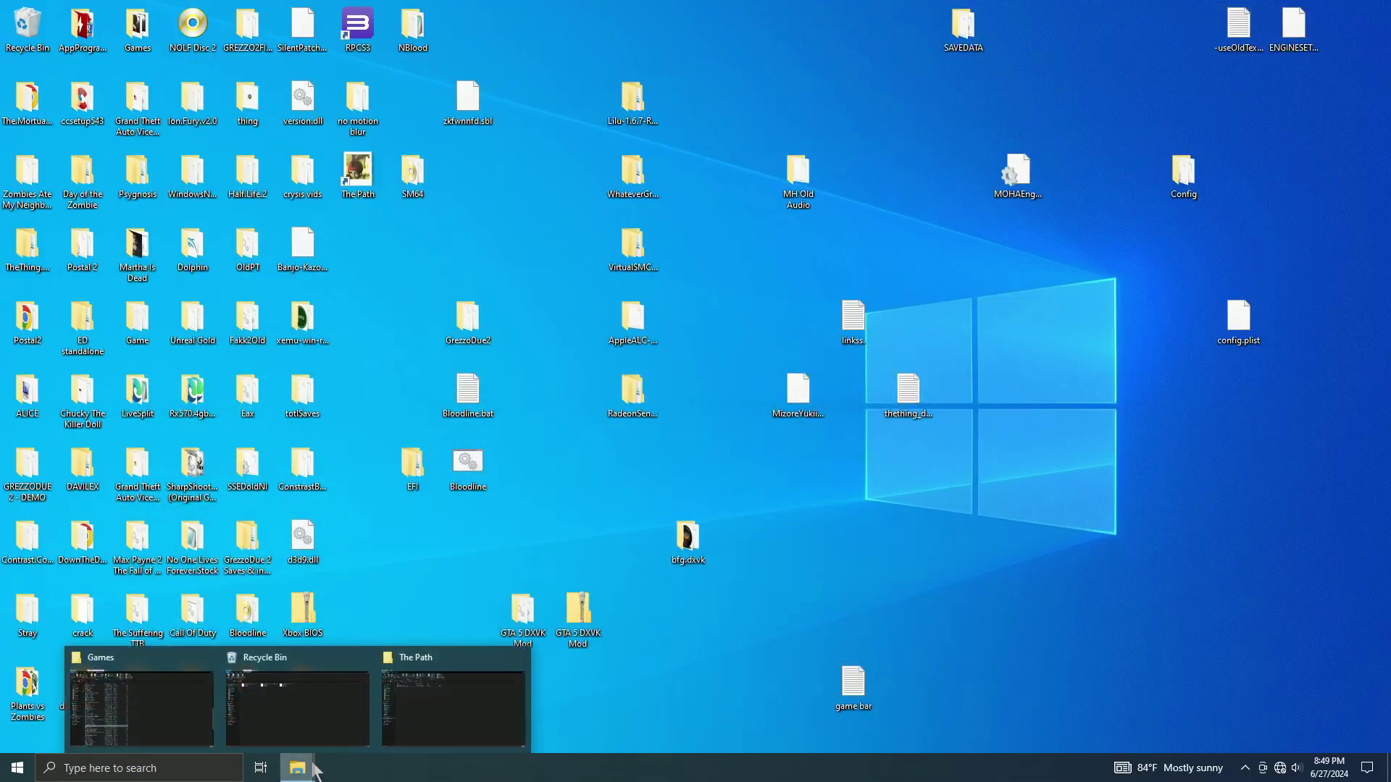
{"action": "left_click", "coordinate": [326, 706]}
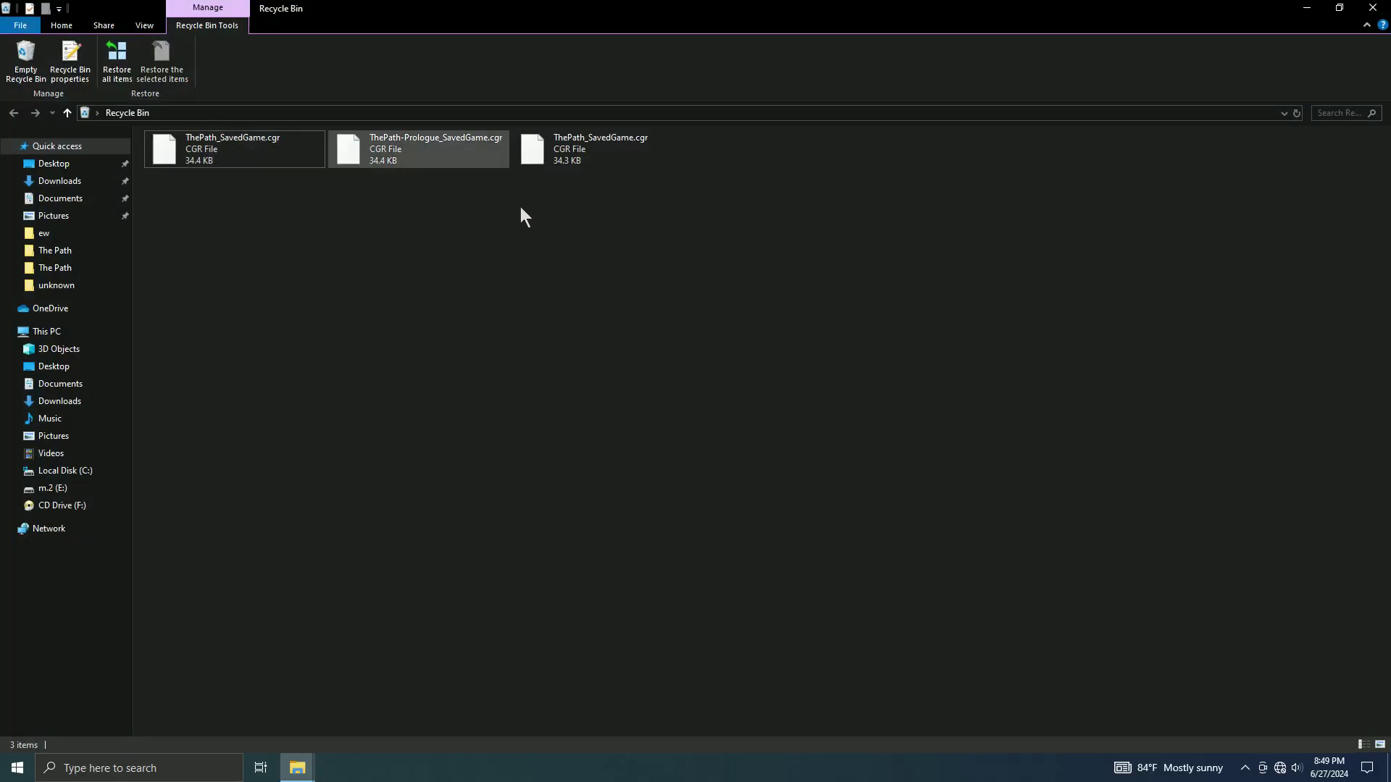
{"action": "left_click", "coordinate": [1308, 9]}
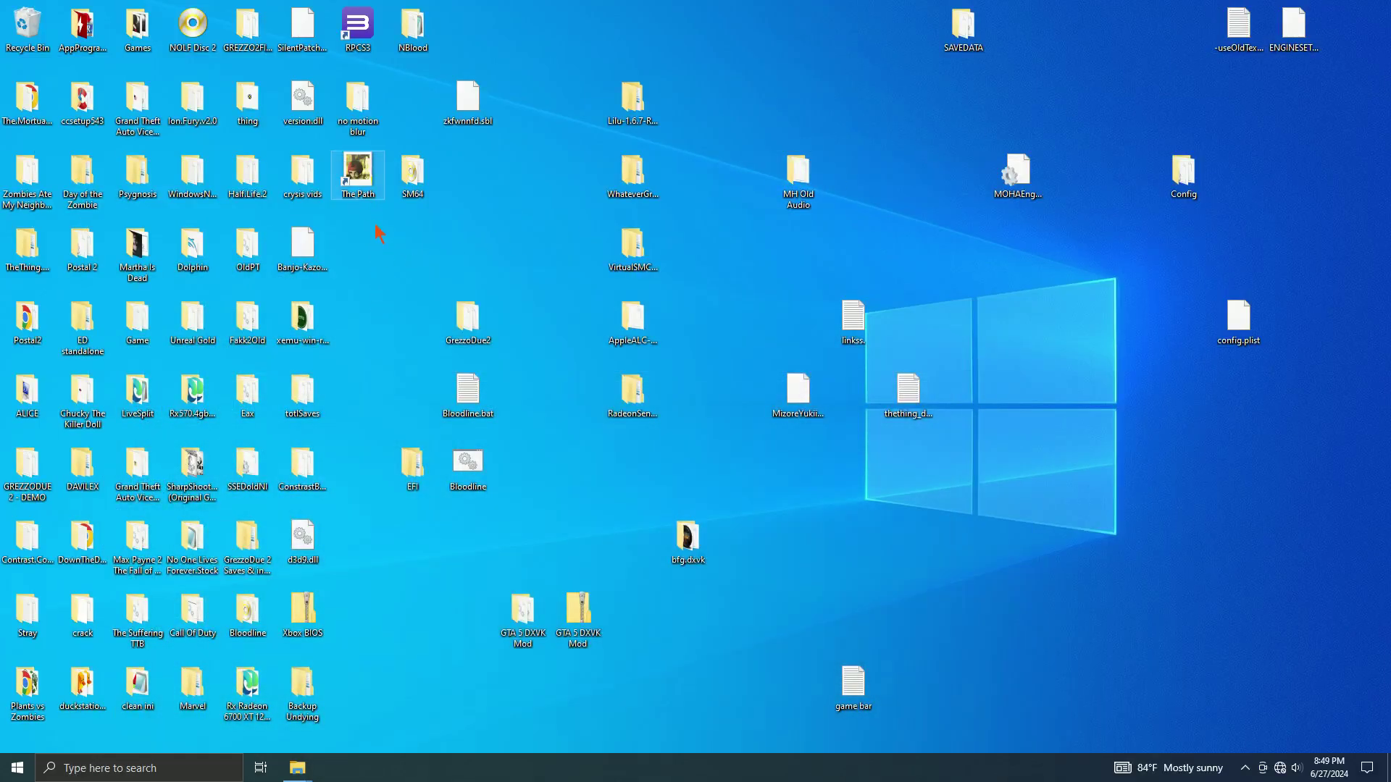
{"action": "double_click", "coordinate": [357, 172]}
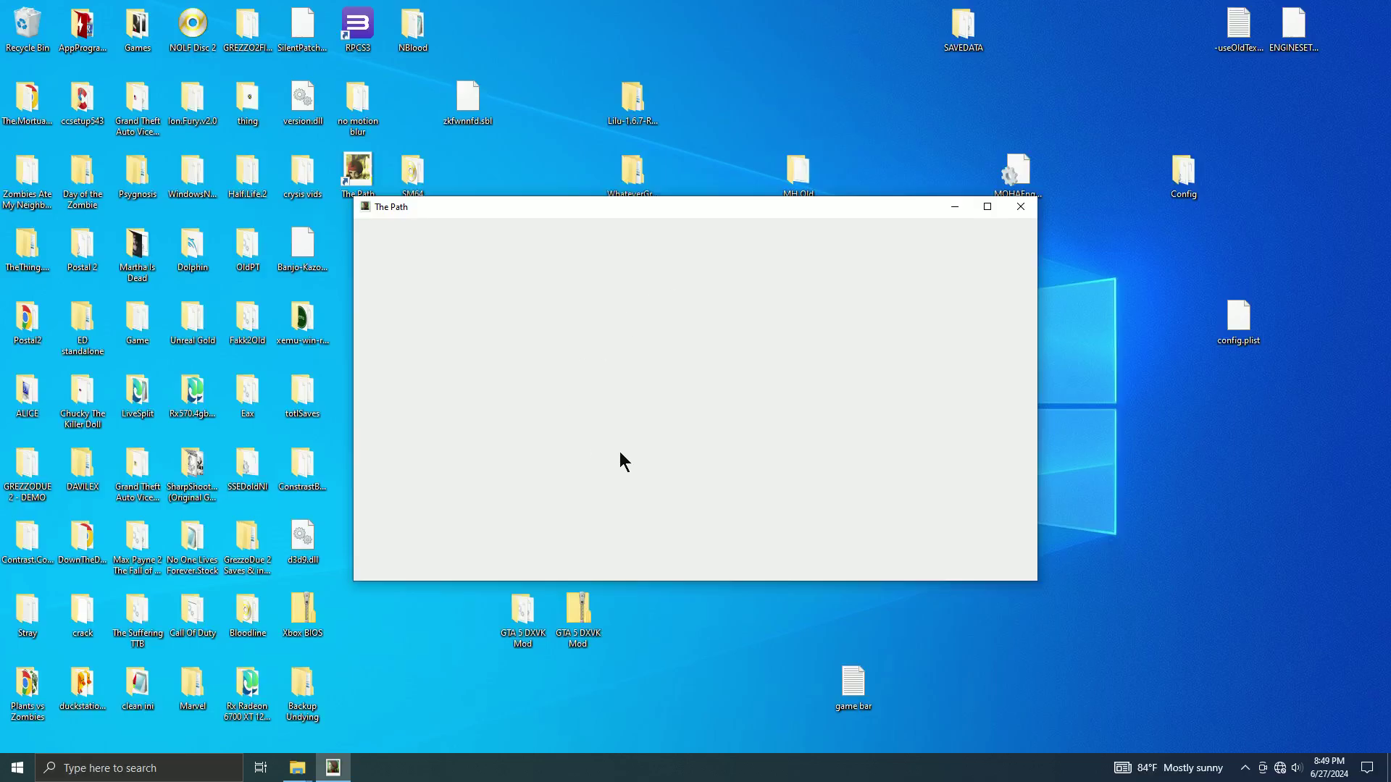
- Close the blank game window and delete ThePath_SavedGame.cgr from AppData\Roaming\The Path
{"action": "left_click", "coordinate": [1020, 207]}
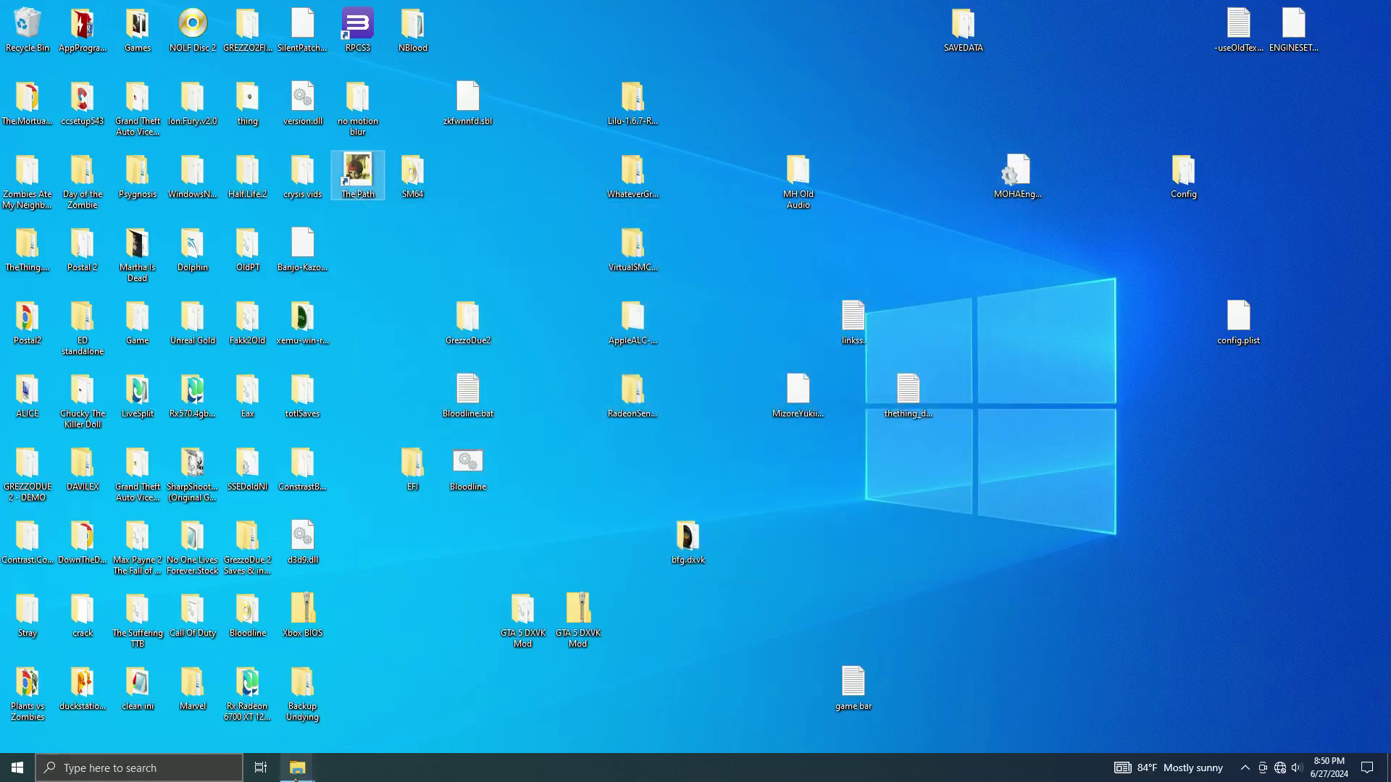
{"action": "left_click", "coordinate": [297, 767]}
{"action": "left_click", "coordinate": [283, 705]}
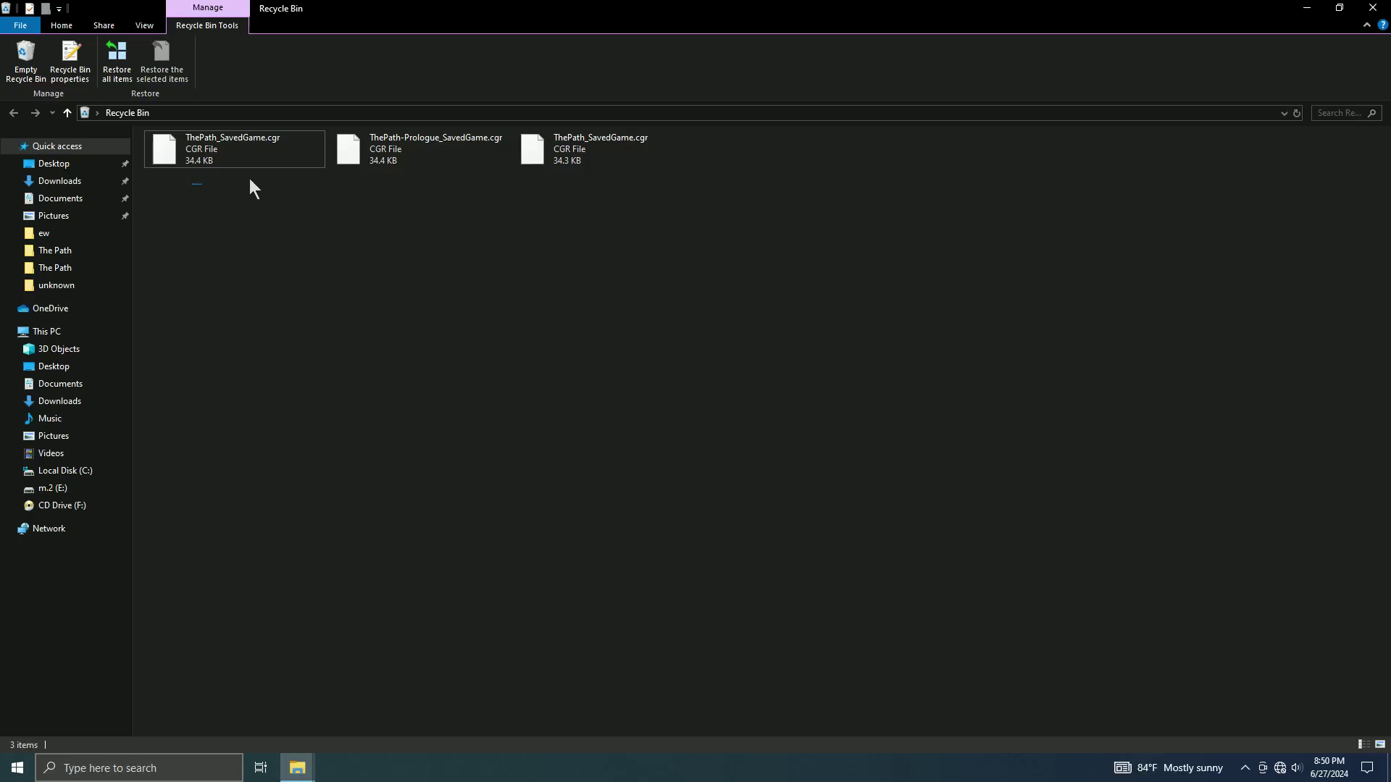
{"action": "left_click_drag", "start_coordinate": [192, 178], "coordinate": [566, 242]}
{"action": "mouse_move", "coordinate": [297, 769]}
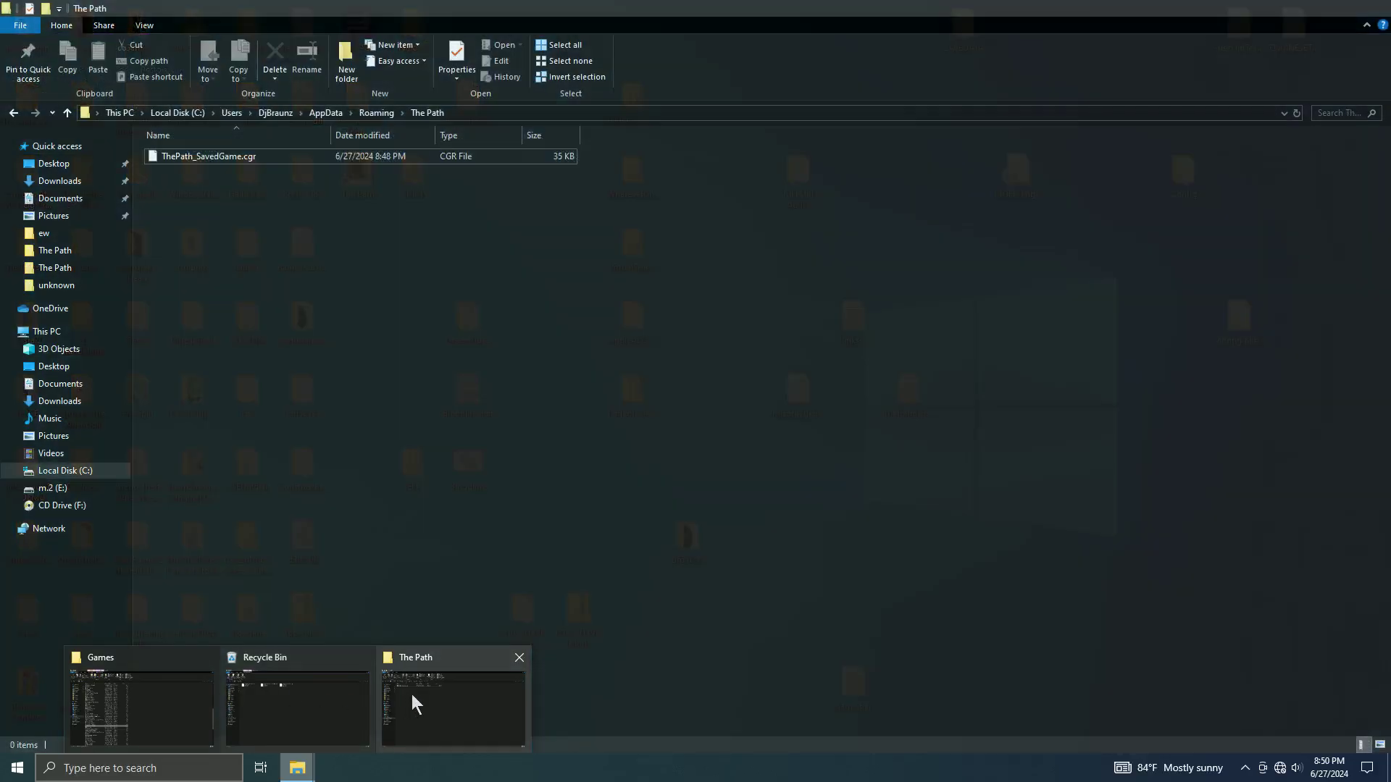
{"action": "left_click", "coordinate": [412, 695]}
{"action": "right_click", "coordinate": [203, 162]}
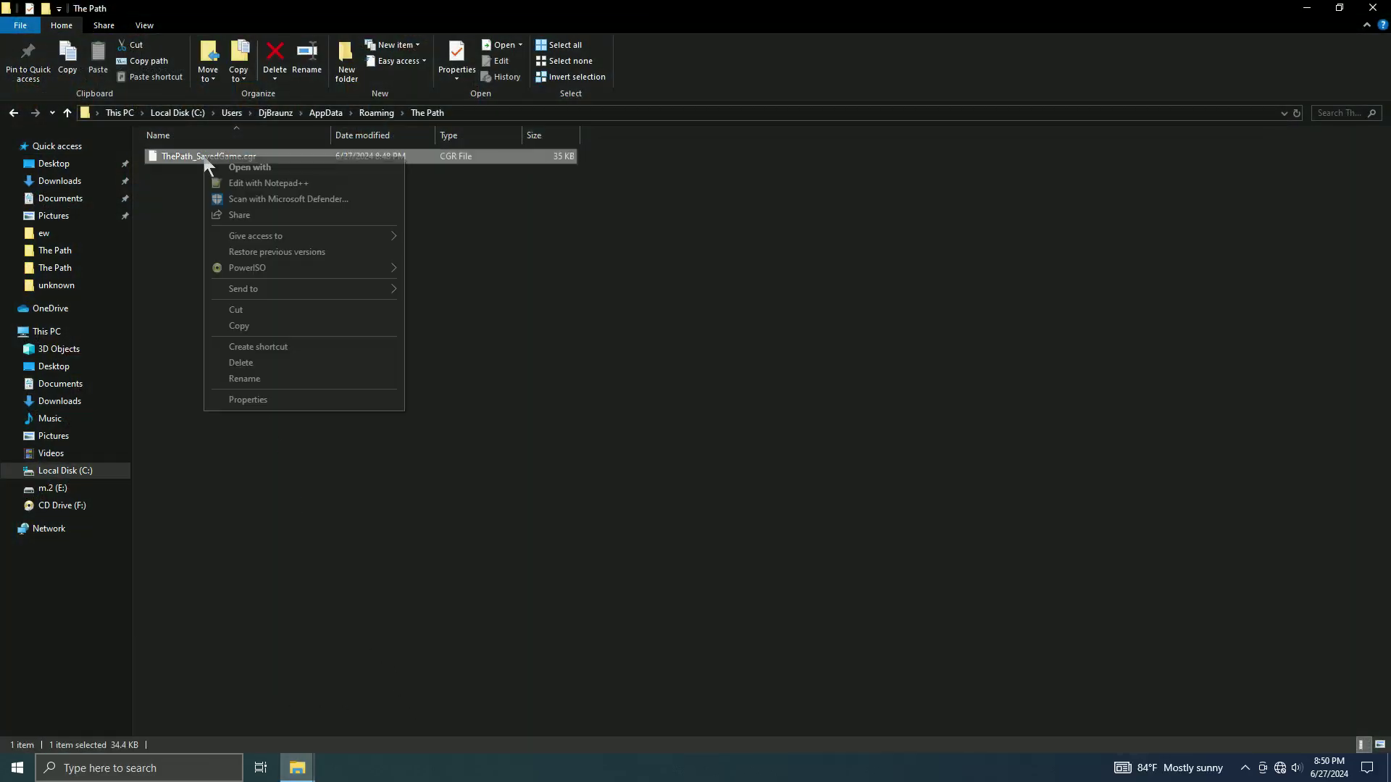
{"action": "left_click", "coordinate": [250, 360]}
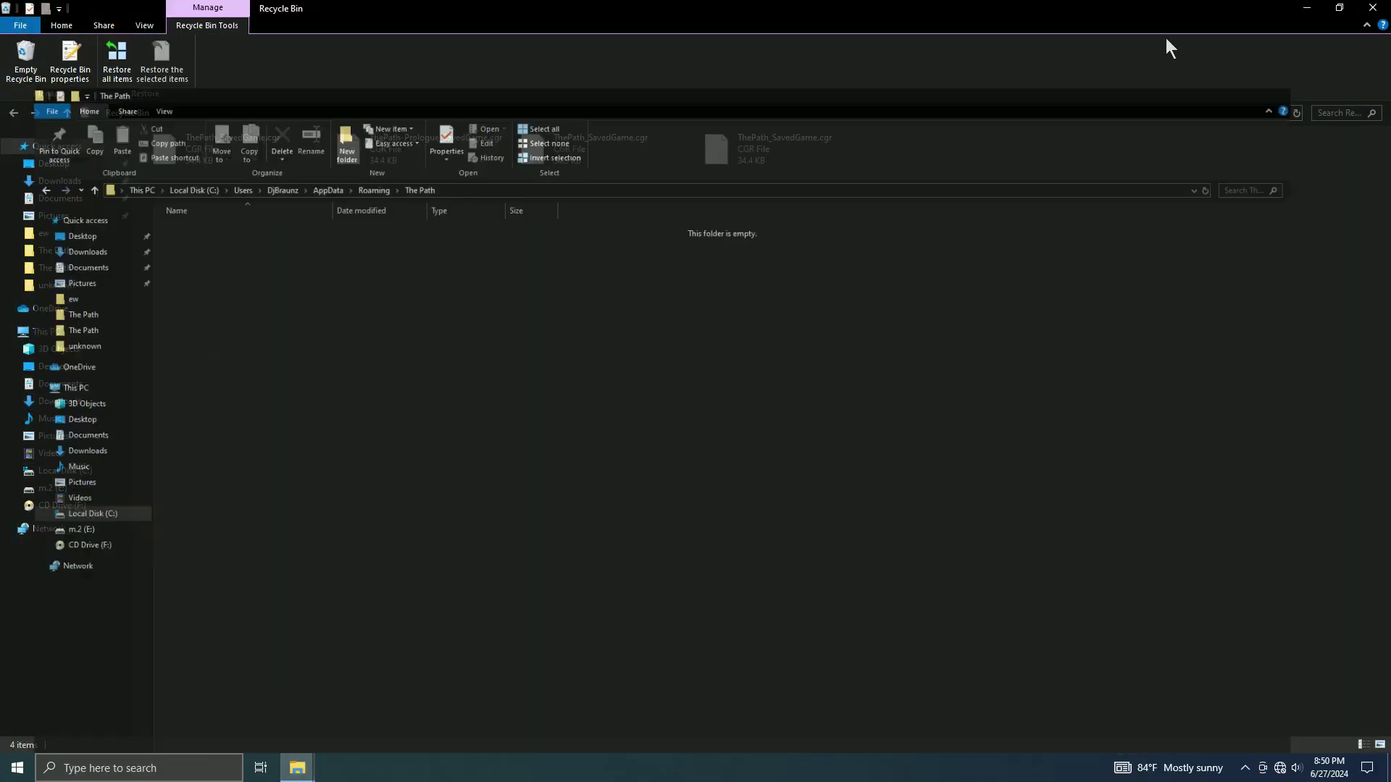
- Close the Recycle Bin window, then quit the relaunched game through its pause menu
{"action": "left_click", "coordinate": [1371, 13]}
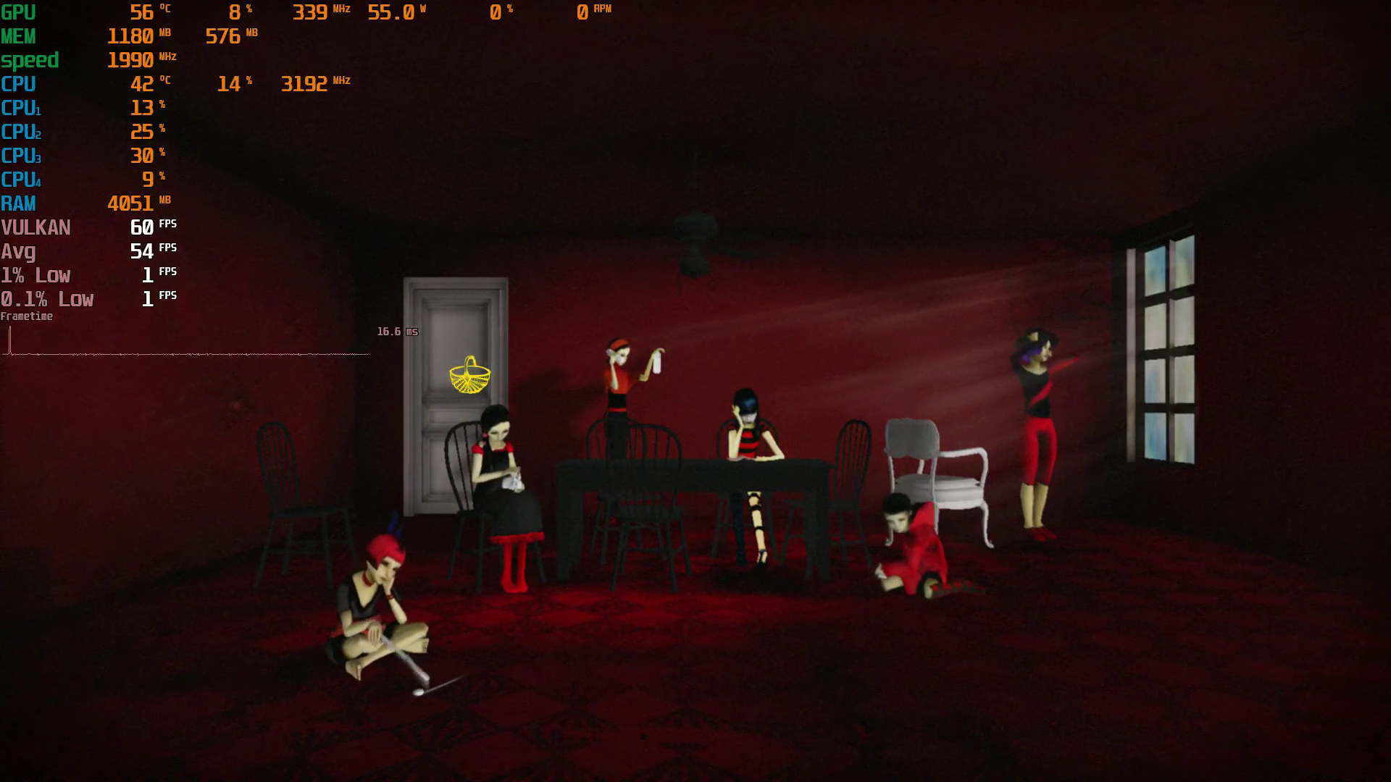
{"action": "key", "text": "Escape"}
{"action": "key", "text": "Escape"}
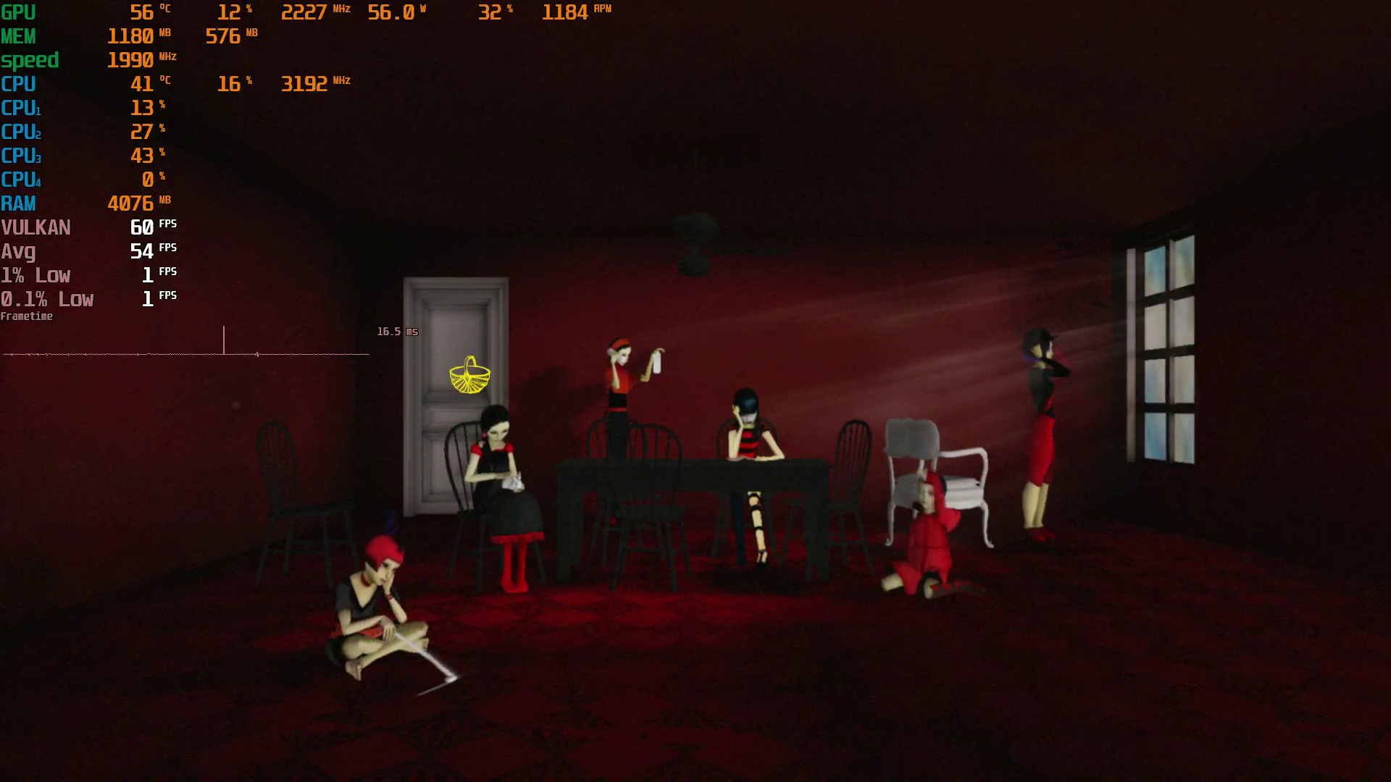
{"action": "key", "text": "Escape"}
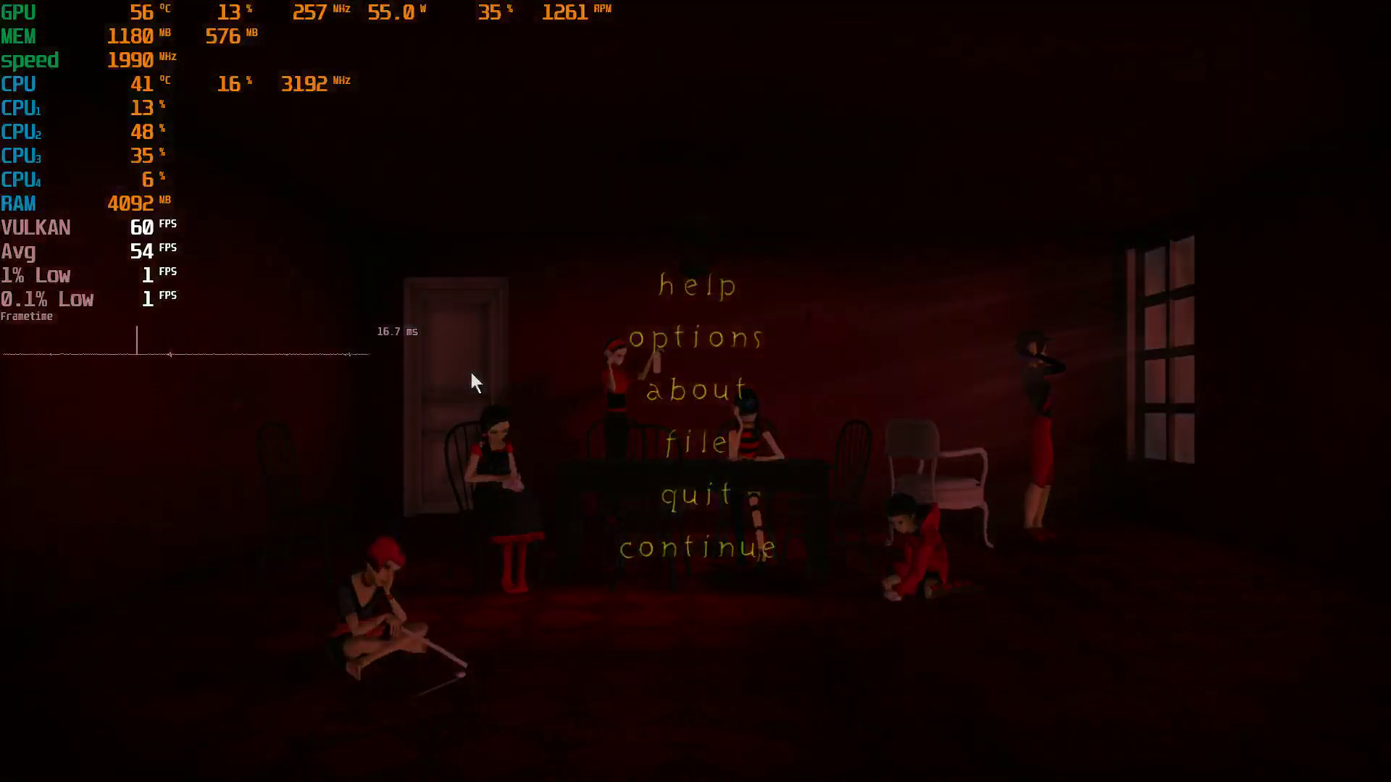
{"action": "key", "text": "Down"}
{"action": "key", "text": "Down"}
{"action": "key", "text": "Down"}
{"action": "key", "text": "Down"}
{"action": "key", "text": "Down"}
{"action": "key", "text": "Down"}
{"action": "key", "text": "Up"}
{"action": "key", "text": "Return"}
{"action": "key", "text": "Return"}
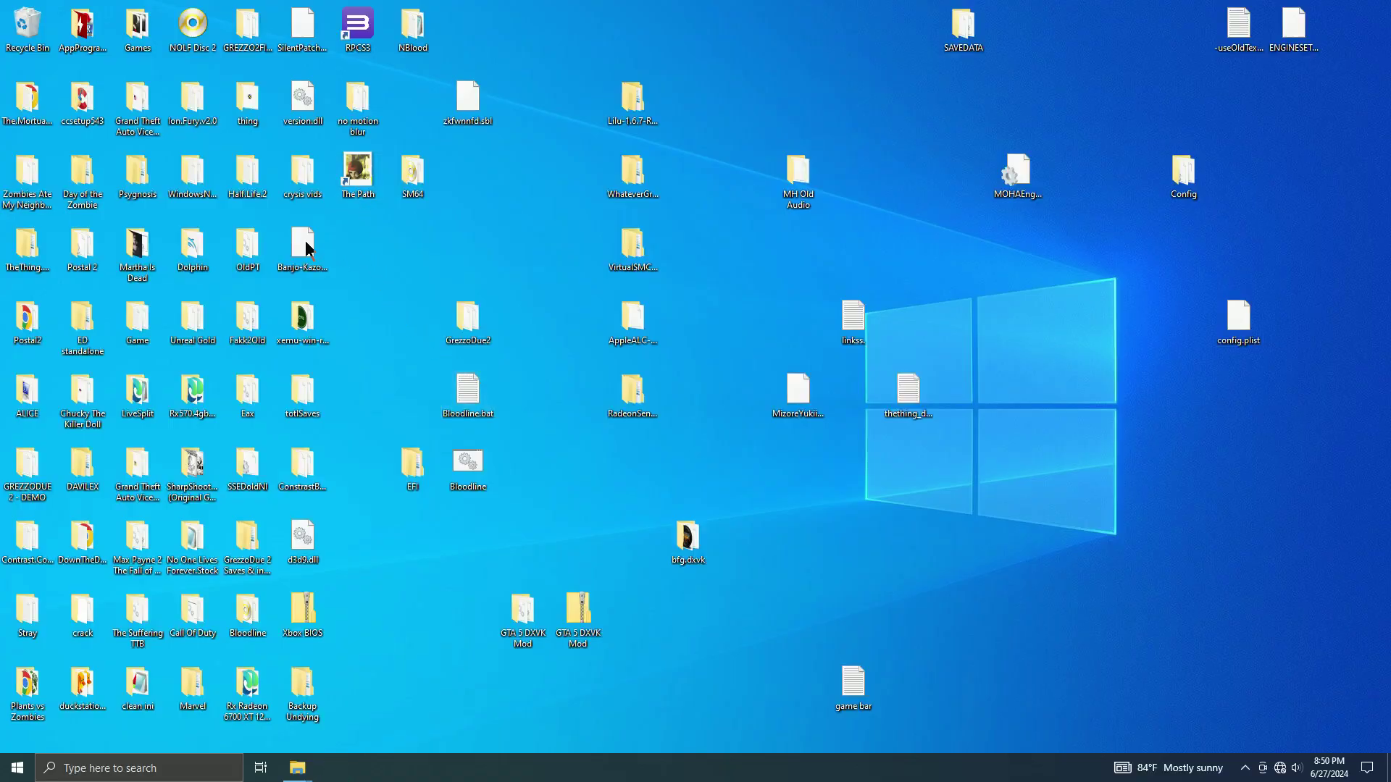
{"action": "left_click", "coordinate": [410, 168]}
{"action": "left_click", "coordinate": [399, 234]}
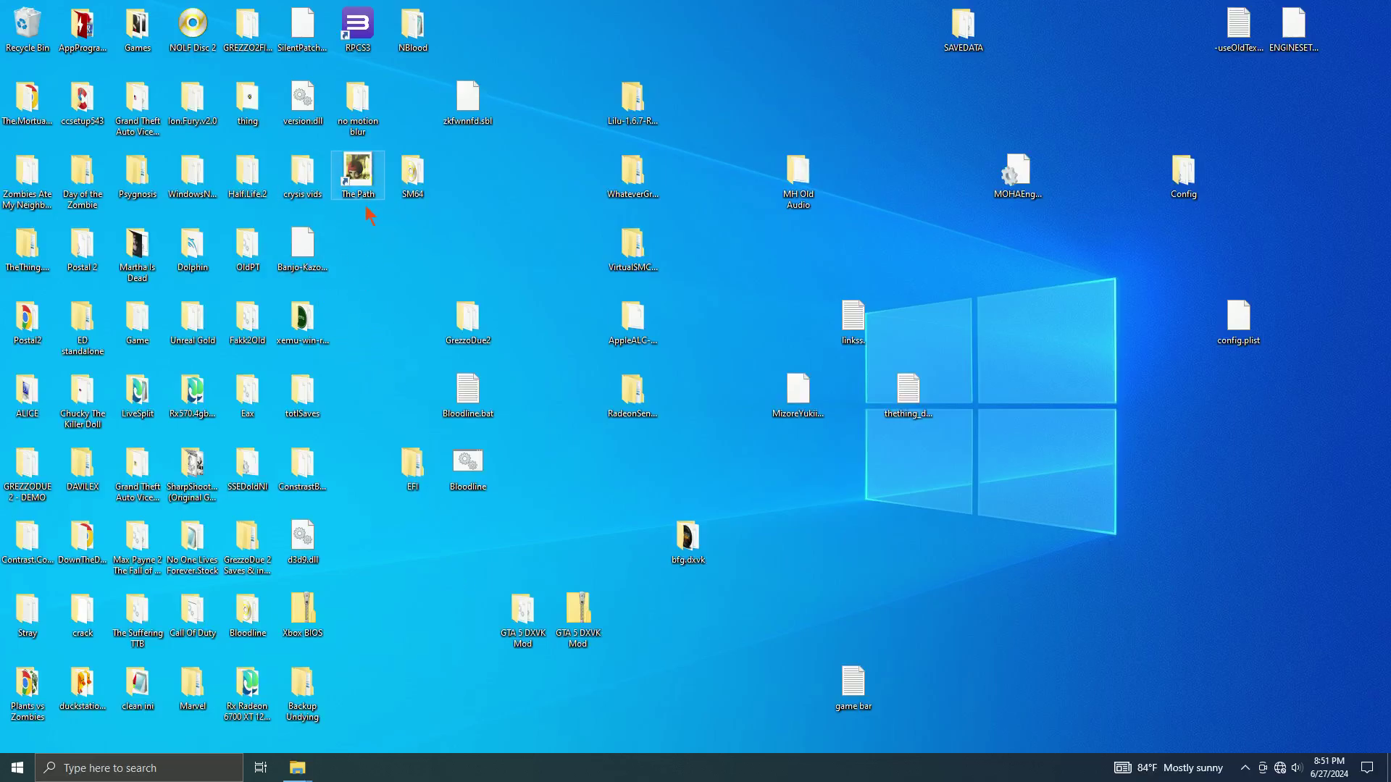
{"action": "right_click", "coordinate": [358, 180]}
{"action": "left_click", "coordinate": [408, 475]}
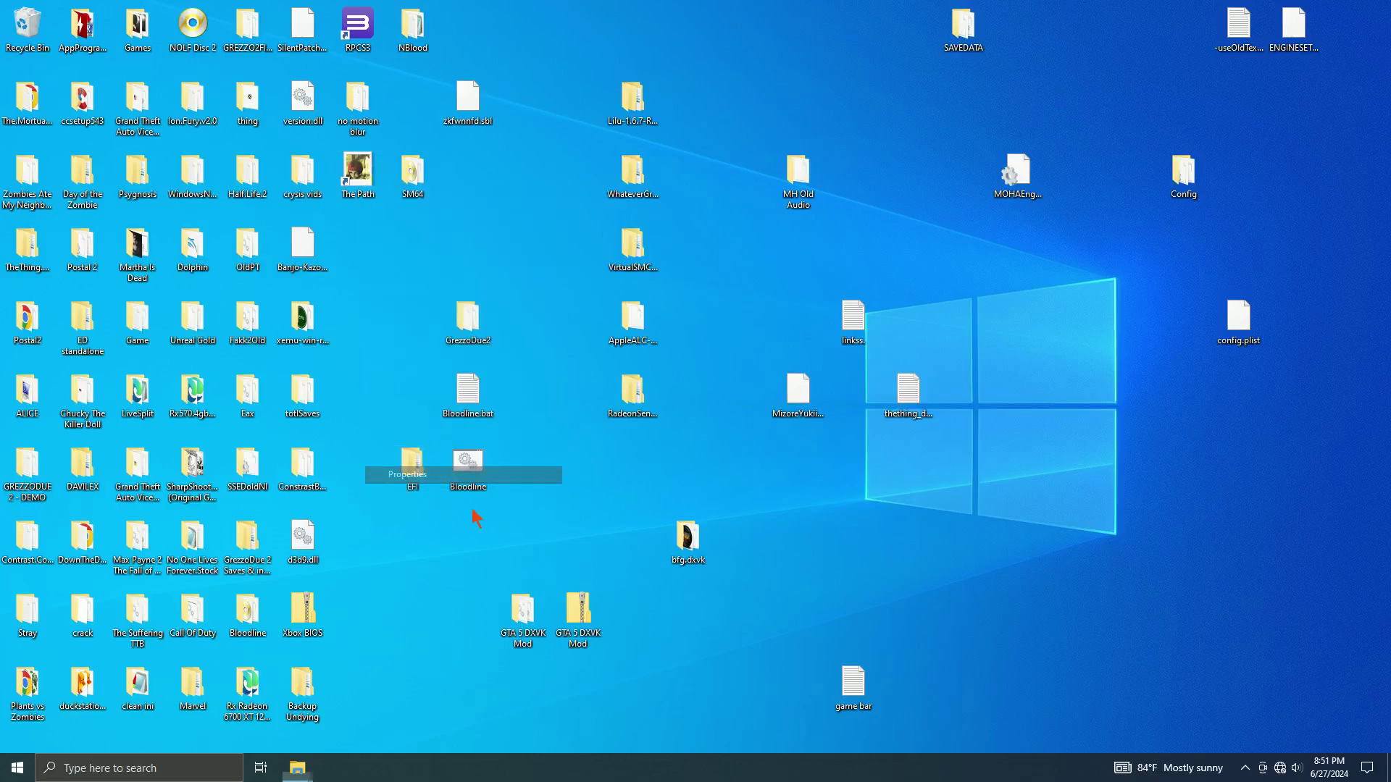
{"action": "left_click", "coordinate": [552, 327]}
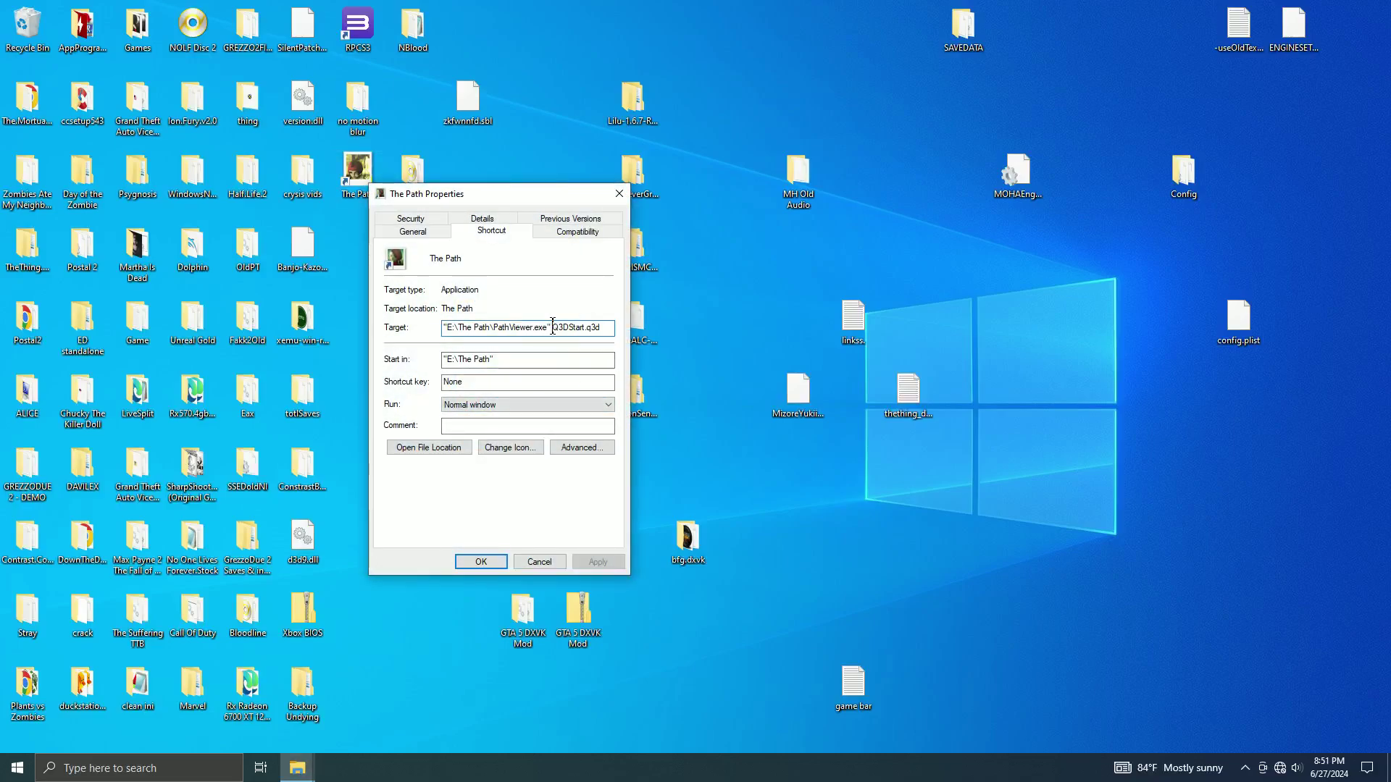
{"action": "left_click_drag", "start_coordinate": [552, 327], "coordinate": [615, 331]}
{"action": "left_click", "coordinate": [620, 196]}
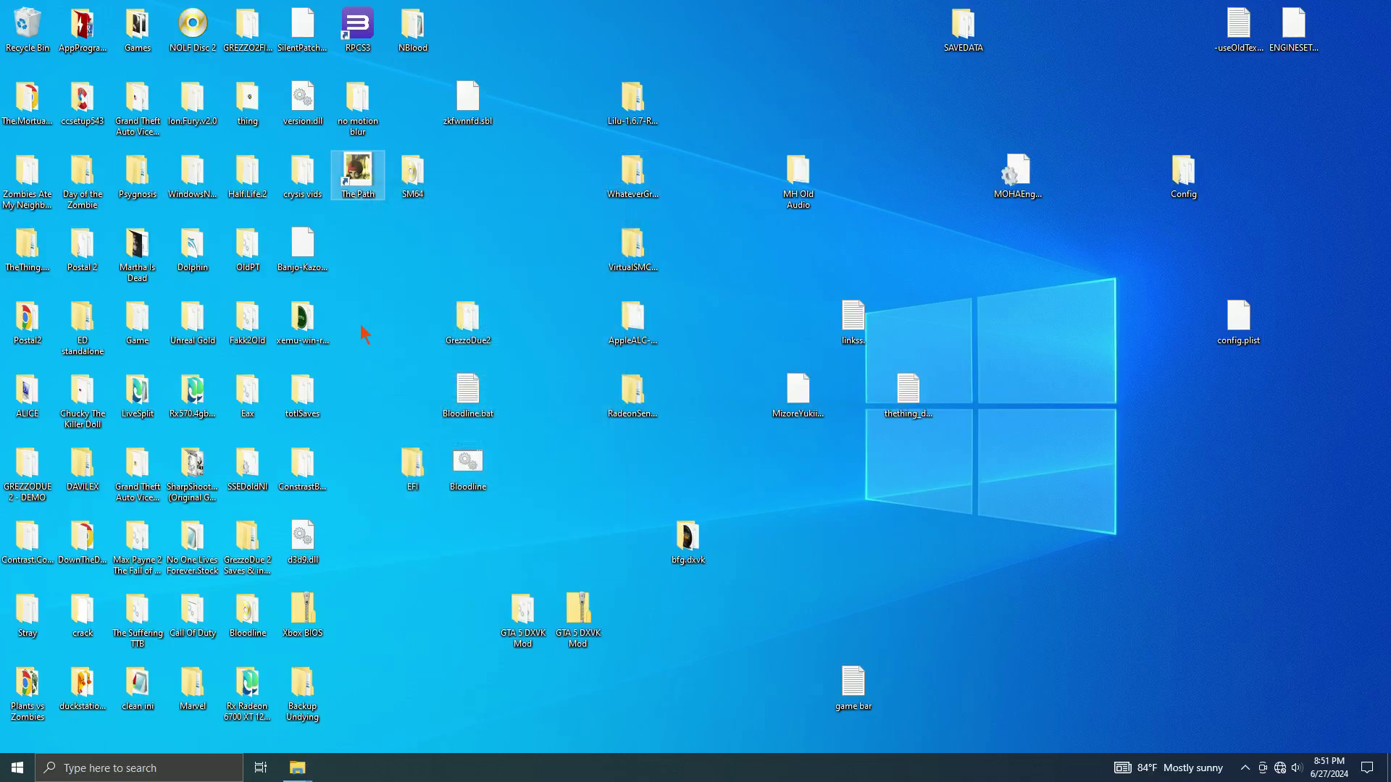
{"action": "key", "text": "shift+F10"}
{"action": "left_click", "coordinate": [410, 480]}
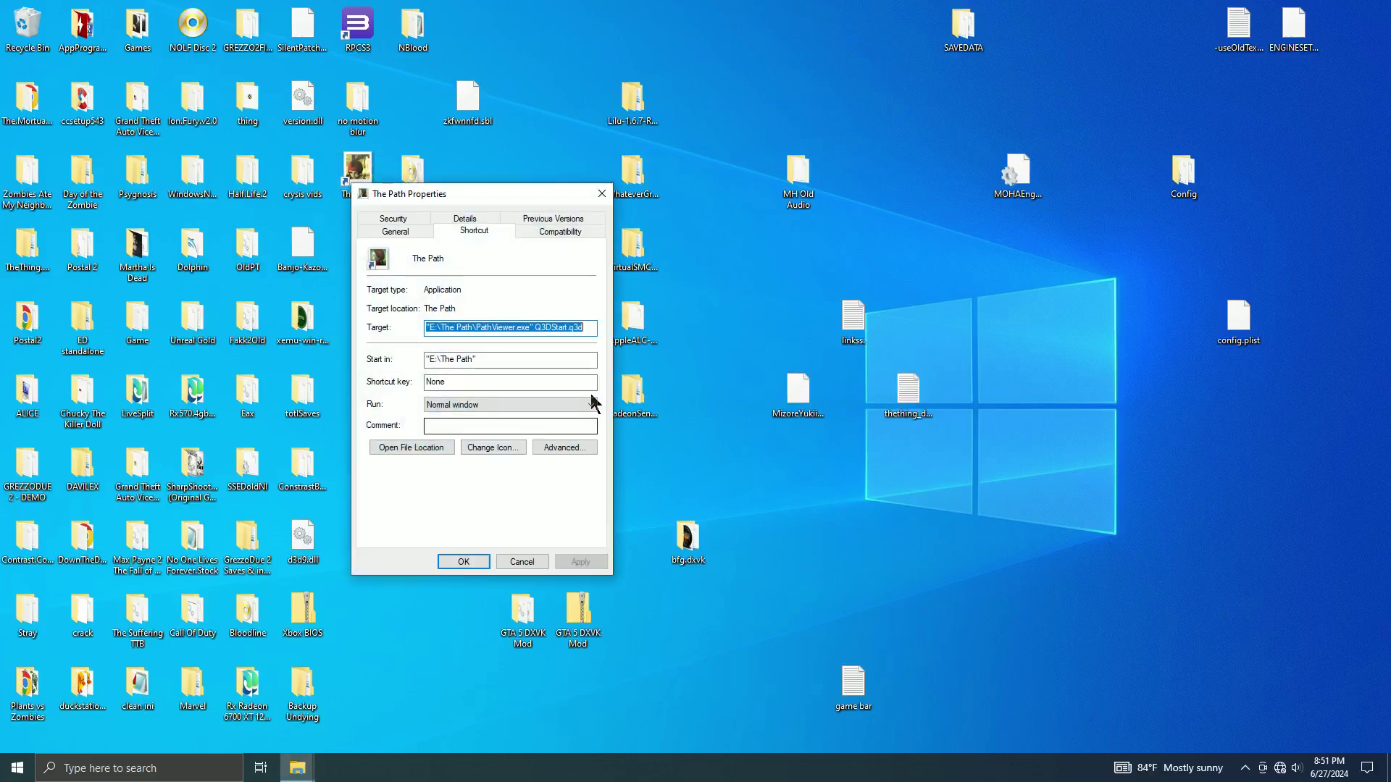
{"action": "left_click_drag", "start_coordinate": [535, 327], "coordinate": [597, 324]}
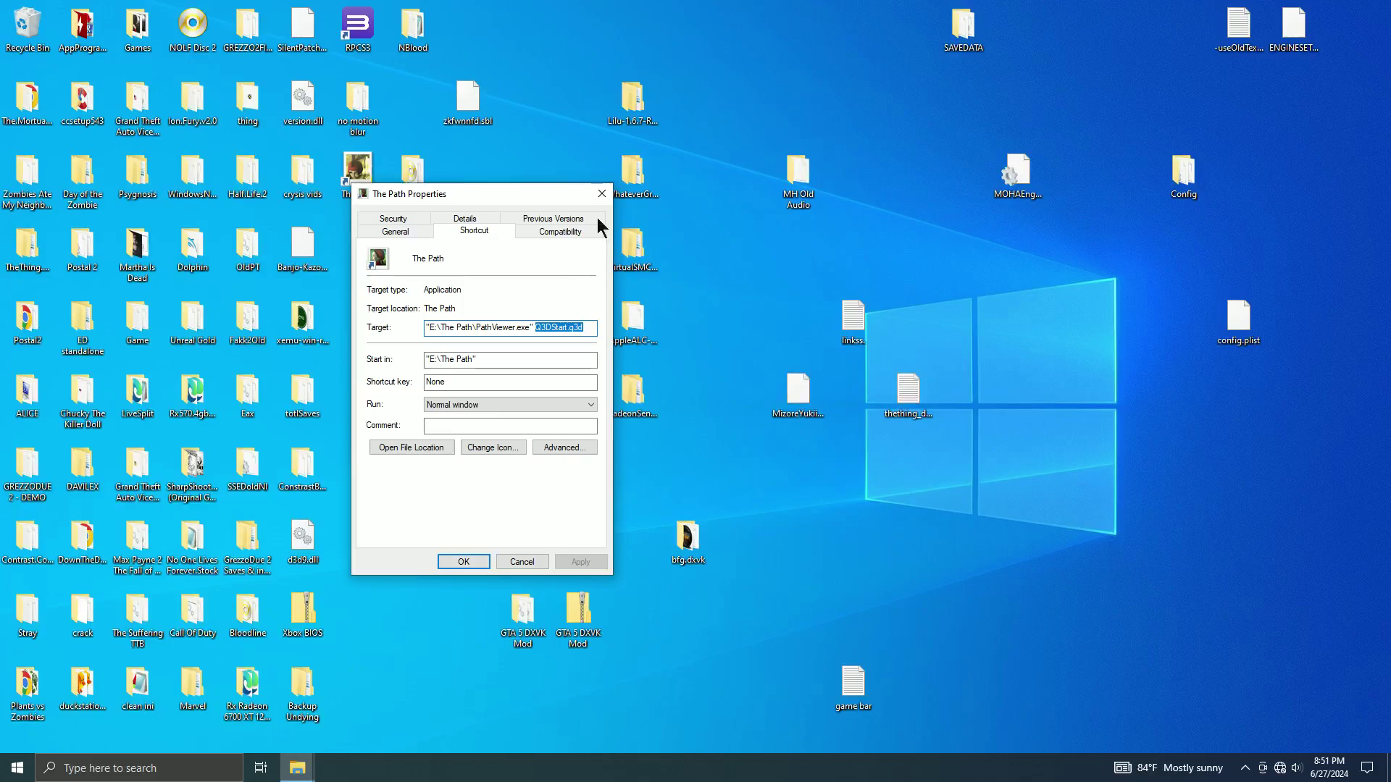
{"action": "left_click", "coordinate": [602, 193]}
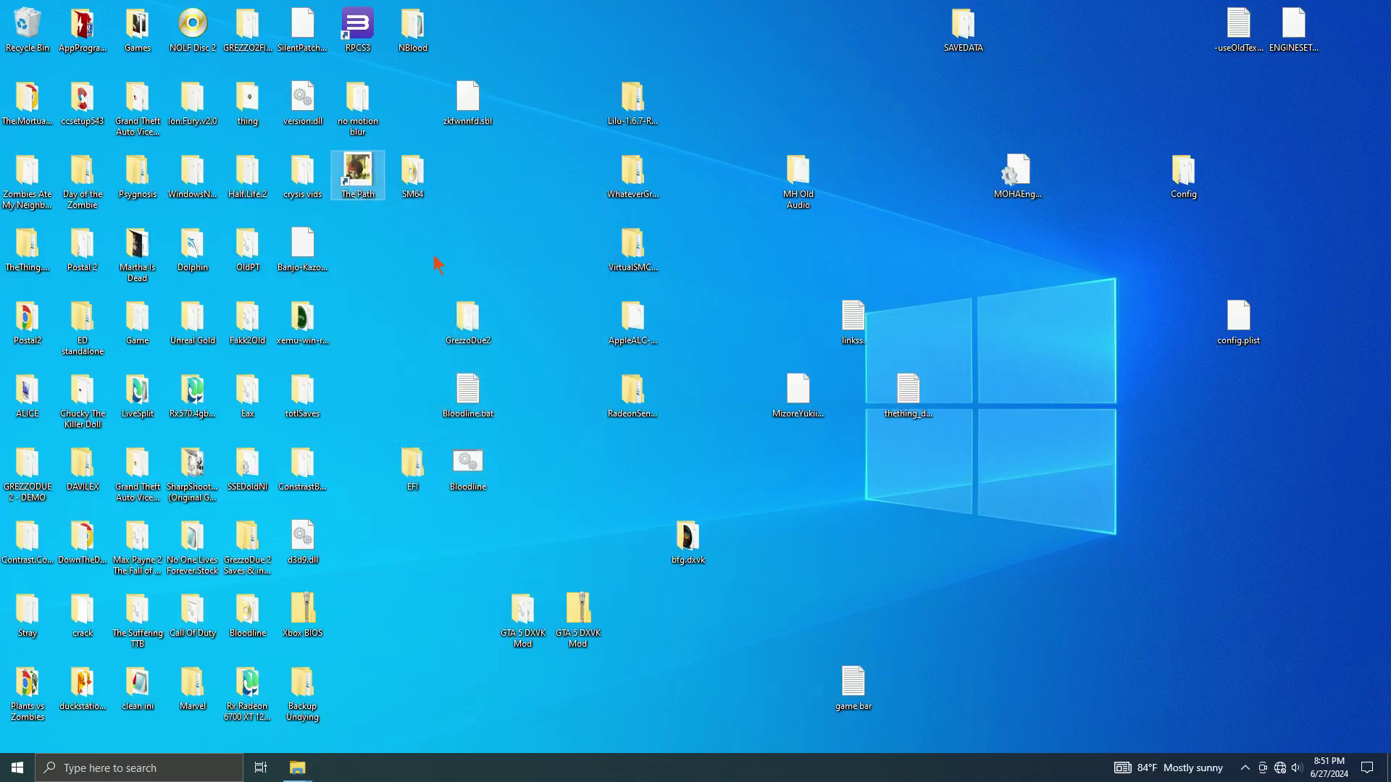
{"action": "left_click", "coordinate": [389, 347]}
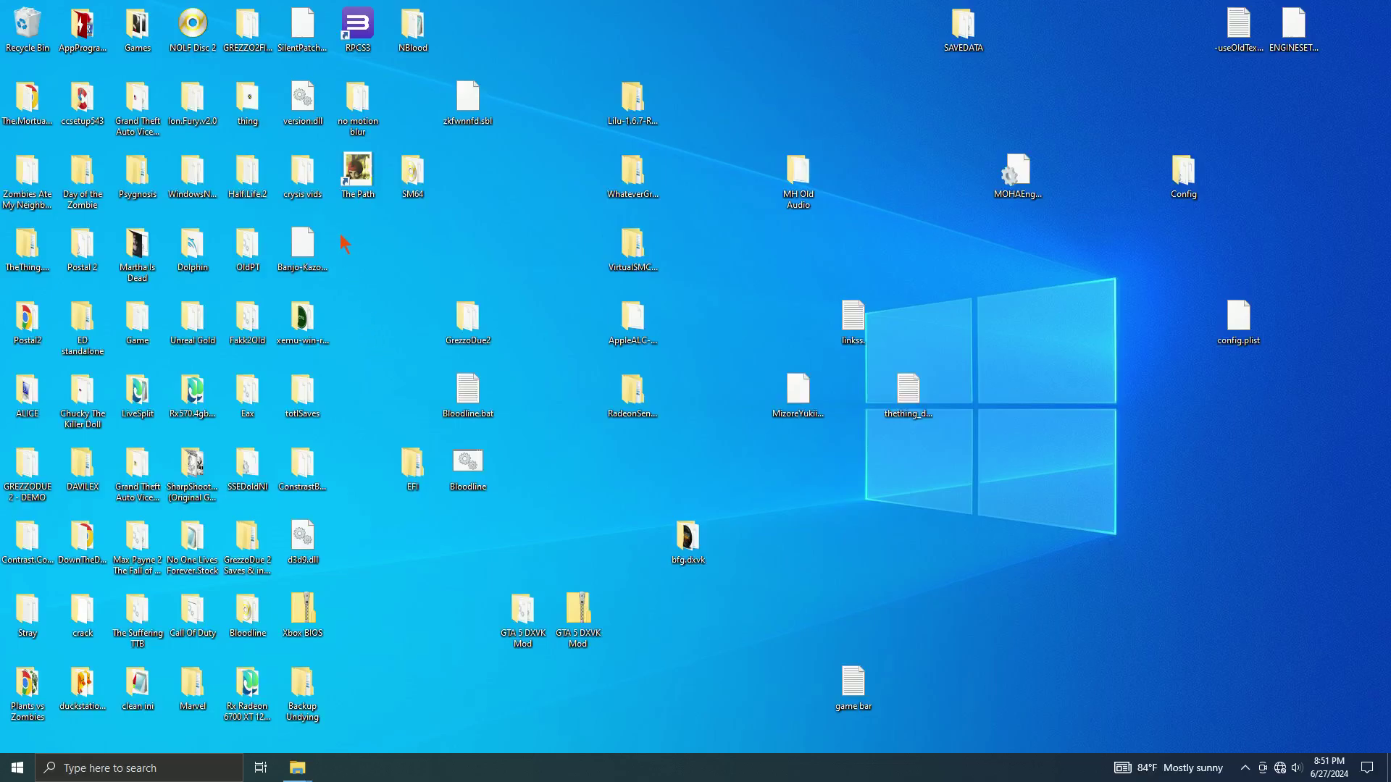
{"action": "left_click", "coordinate": [355, 178]}
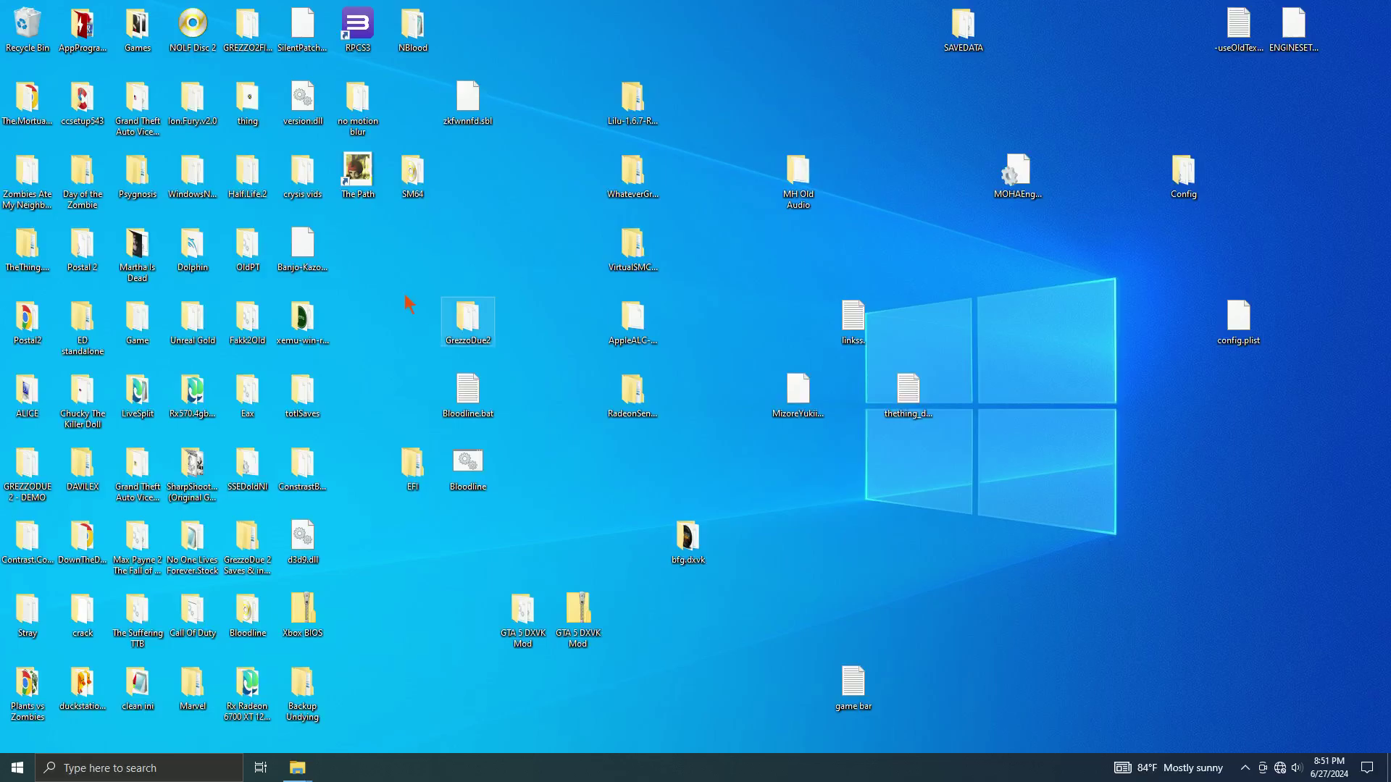
{"action": "left_click", "coordinate": [400, 321]}
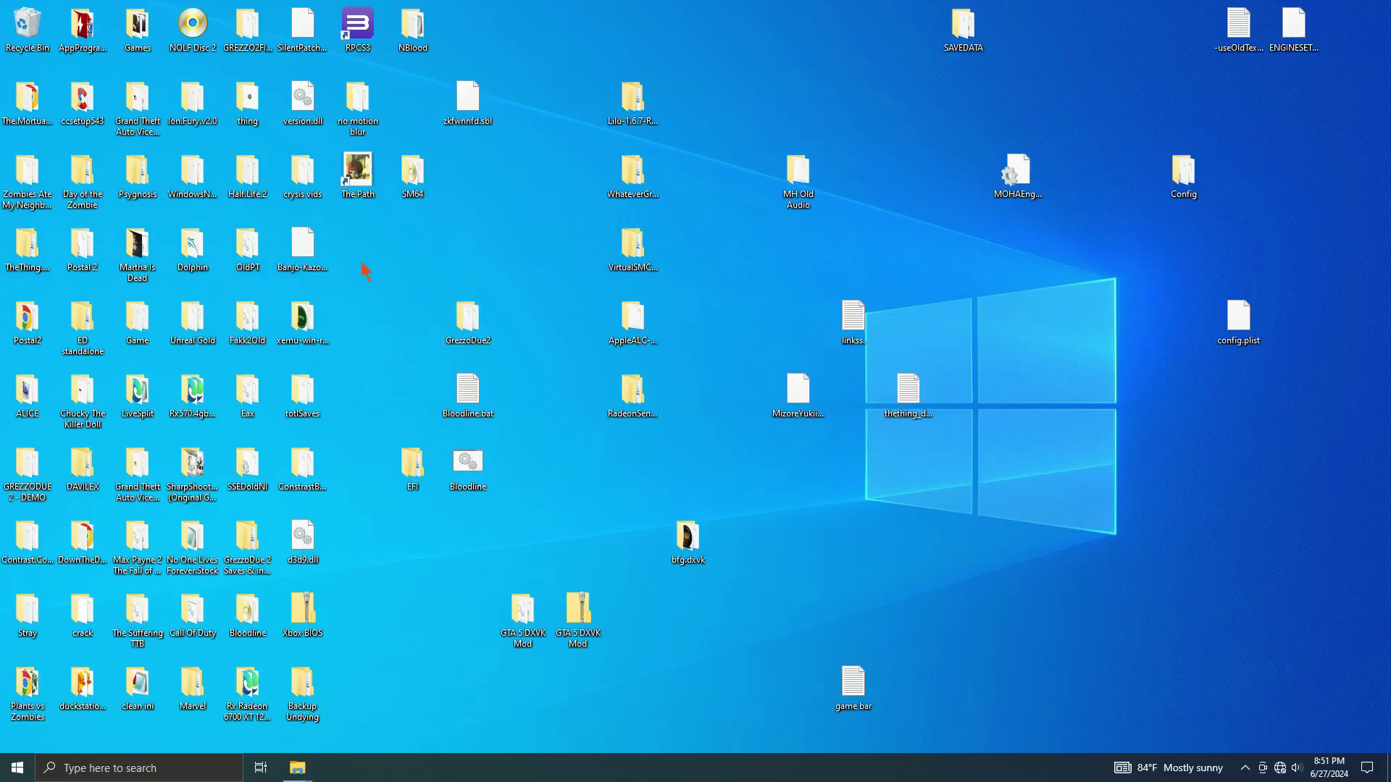